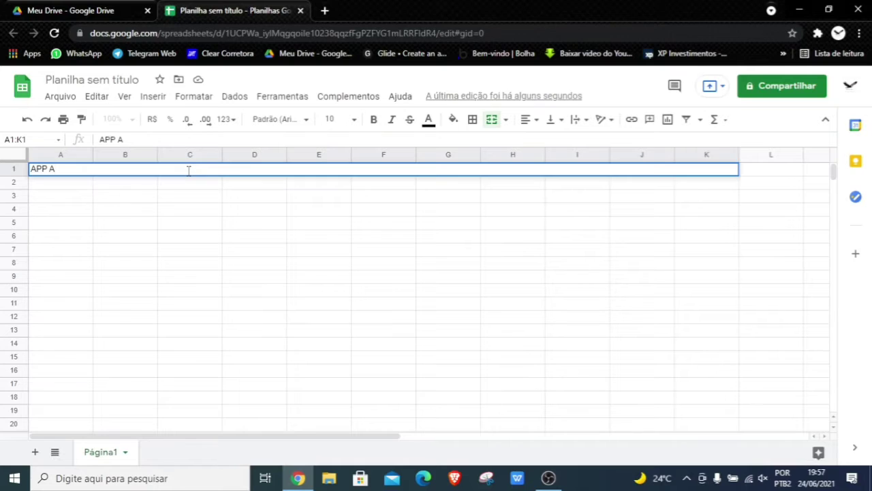
# - Change the title in merged cell A1:K1 to APP FINANCERO and center it horizontally
pyautogui.press('BackSpace')
pyautogui.press('BackSpace')
pyautogui.write('FINAN')
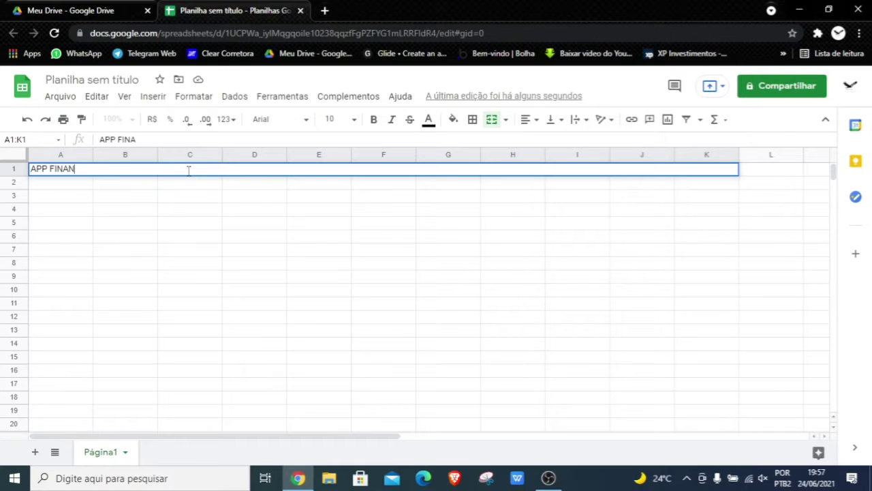
pyautogui.write('CERO')
pyautogui.click(190, 196)
pyautogui.click(402, 168)
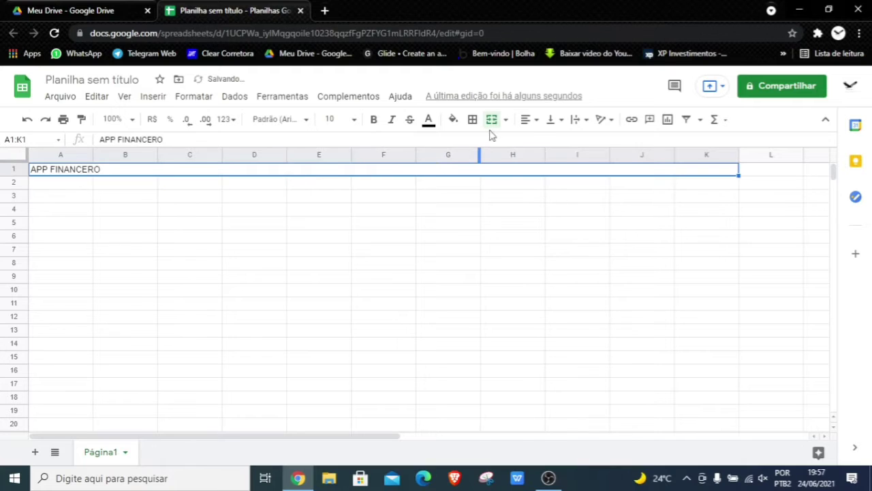
pyautogui.click(533, 123)
pyautogui.click(543, 141)
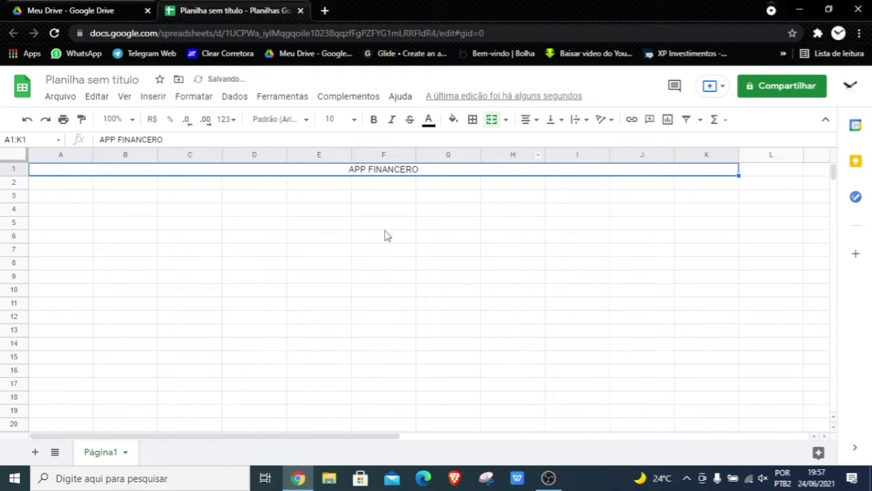
pyautogui.click(317, 222)
# - Enter the column headers ATIVO in A2 and VALOR in B2
pyautogui.click(68, 186)
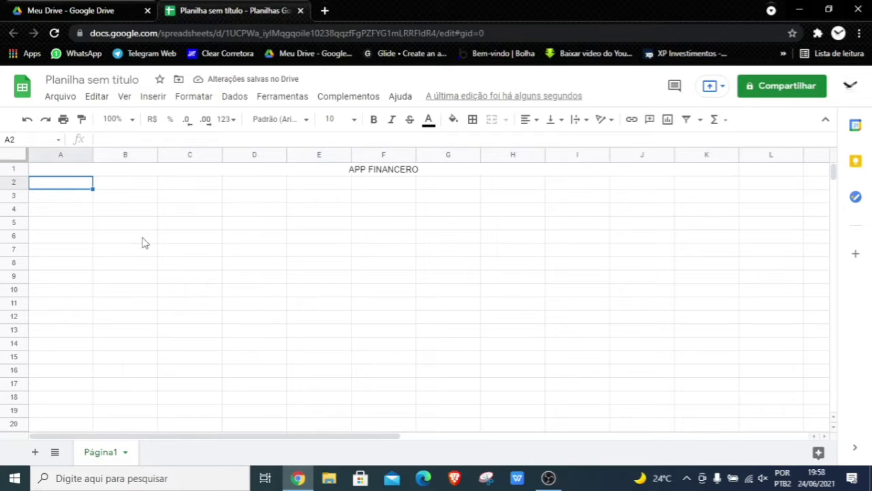
pyautogui.write('A')
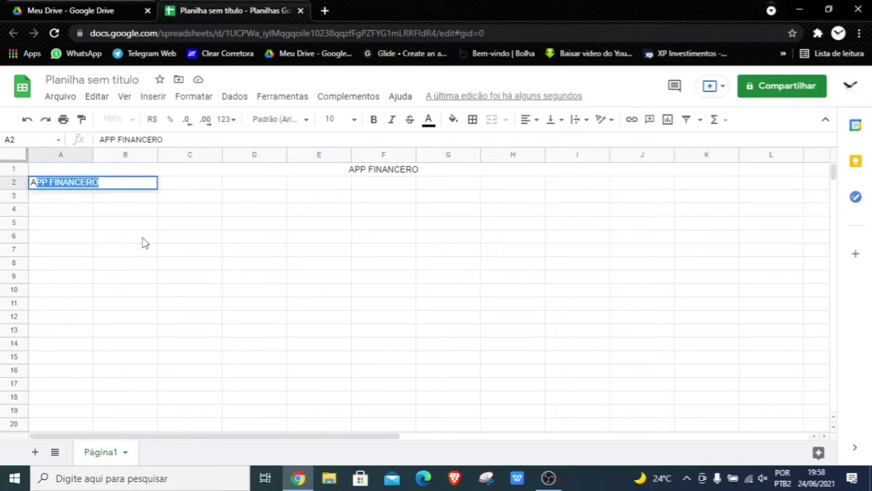
pyautogui.write('TI')
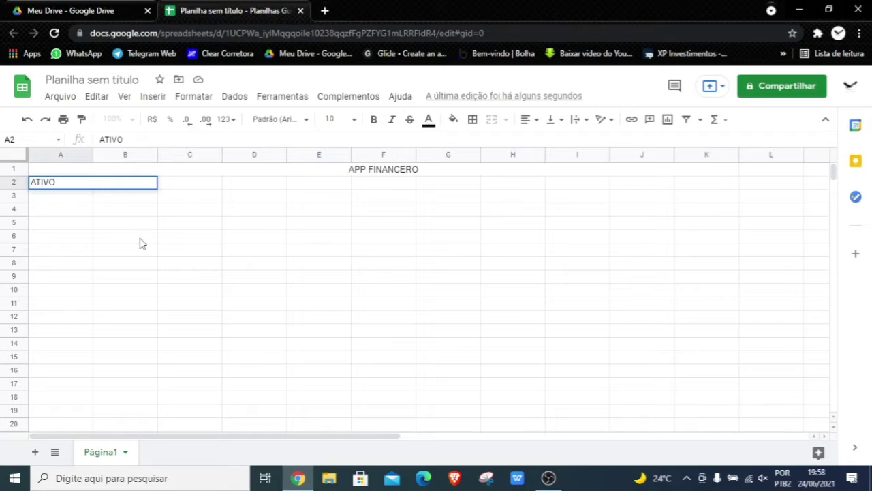
pyautogui.write('VO')
pyautogui.press('Tab')
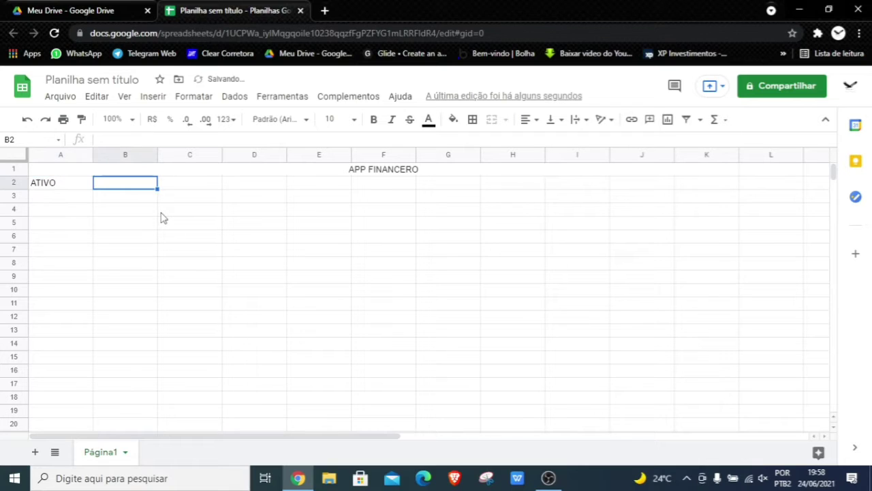
pyautogui.write('VALOR')
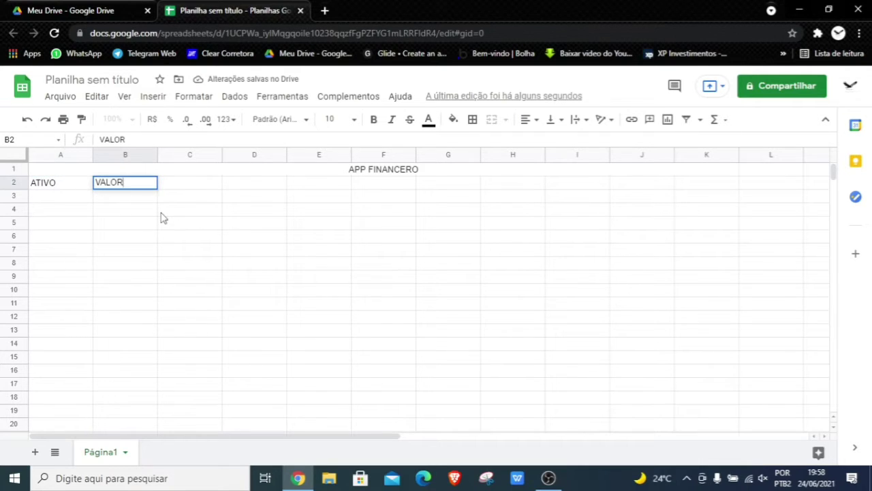
pyautogui.press('Tab')
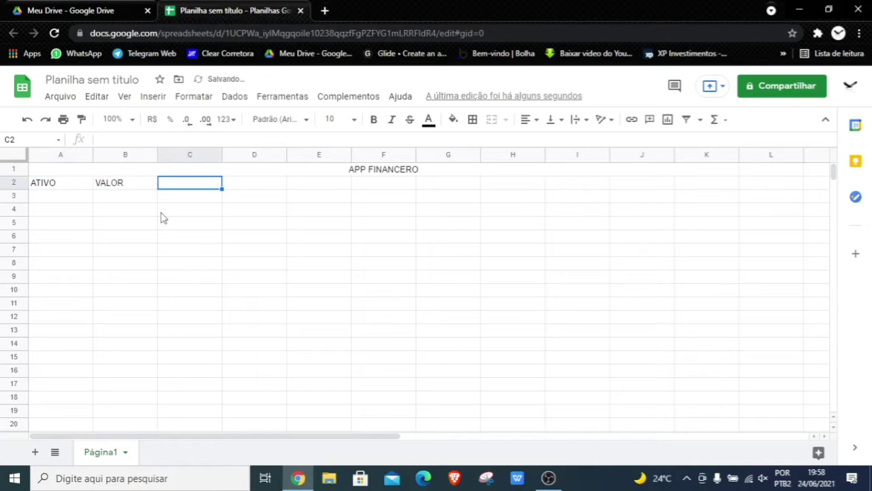
# - Add the column headers MAXIMA in C2 and MINIMA in D2
pyautogui.write('MA')
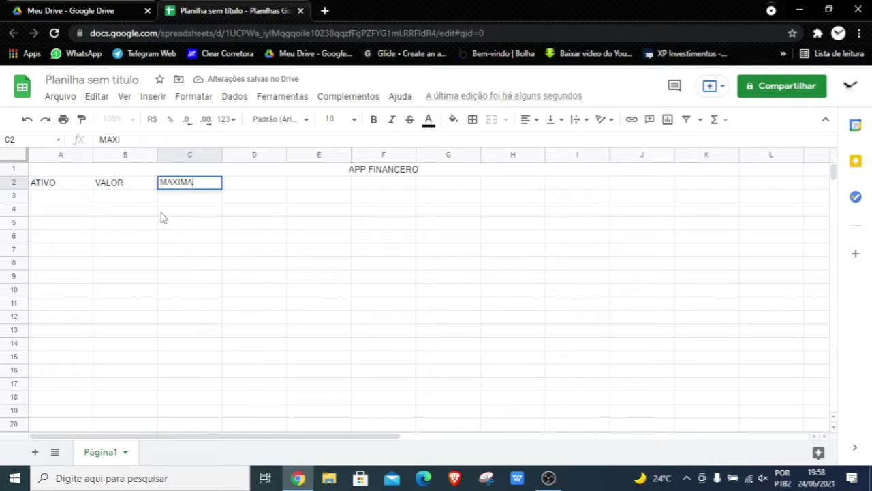
pyautogui.write('XIMA')
pyautogui.press('Tab')
pyautogui.write('MINI')
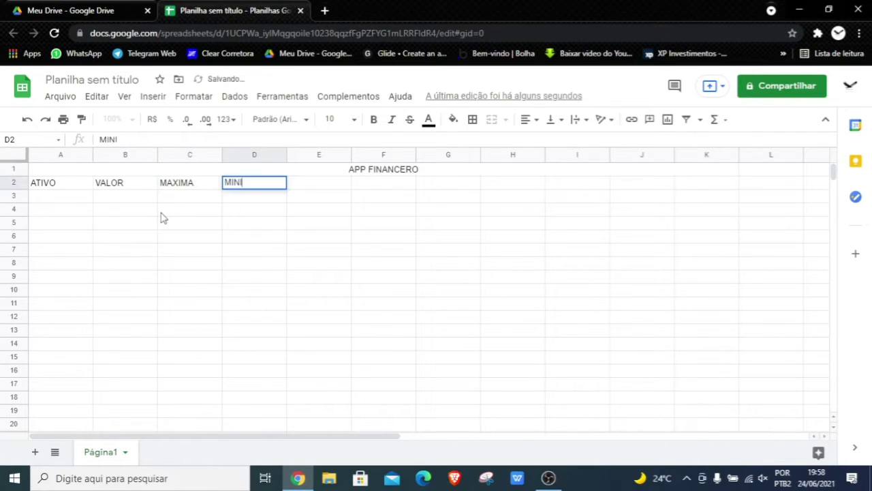
pyautogui.write('MA')
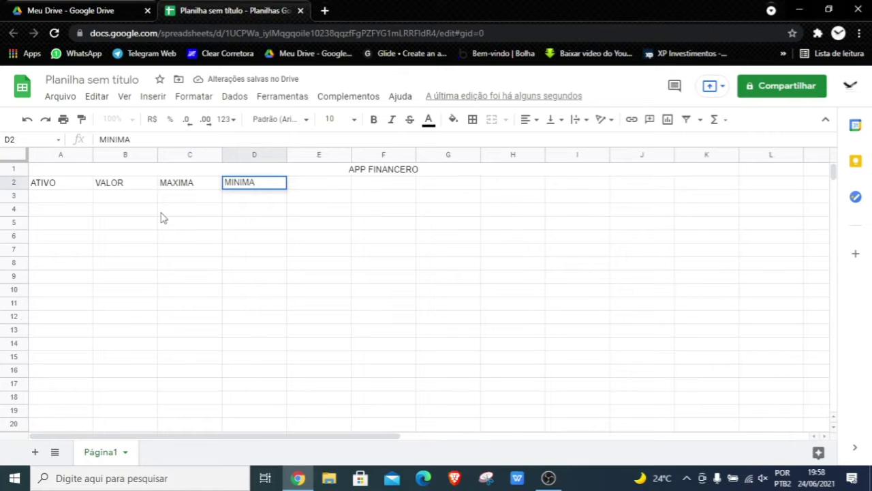
pyautogui.press('Tab')
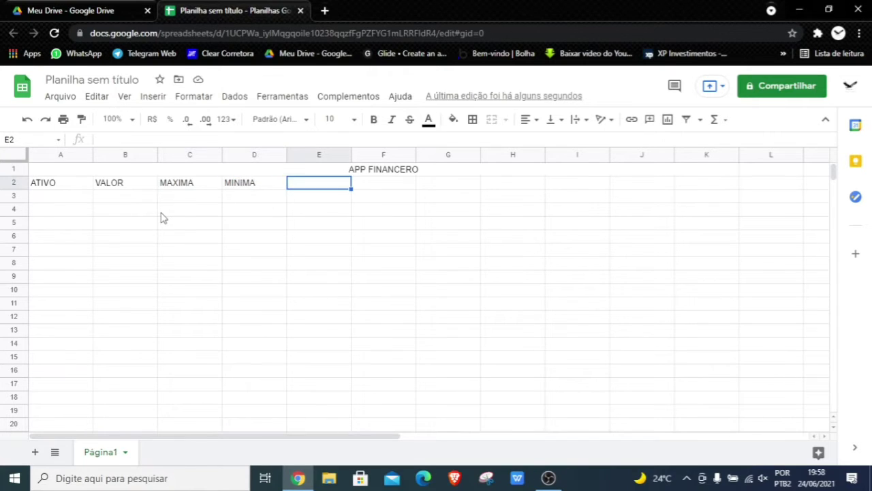
# - Enter the headers MEDIA MOVEL 9 in E2 and DADOS HISTORICOS 30 in F2, and widen both columns to fit their text
pyautogui.write('MEDIA MOVEL')
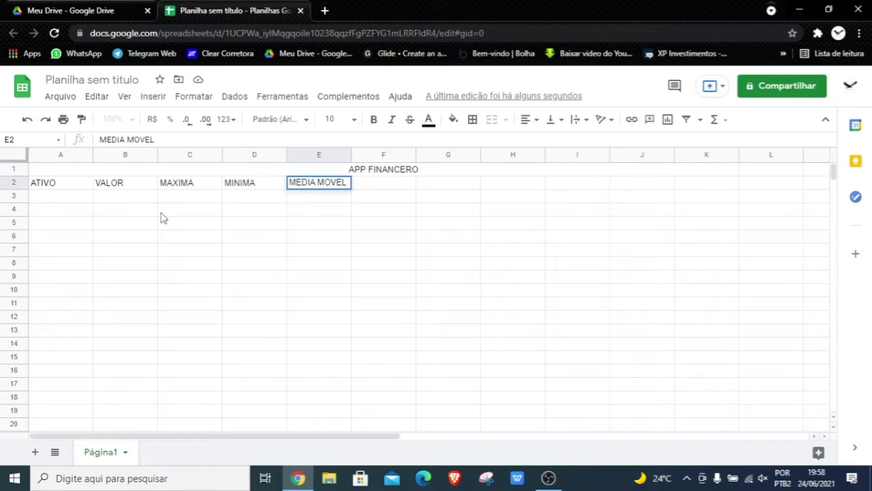
pyautogui.write(' 9')
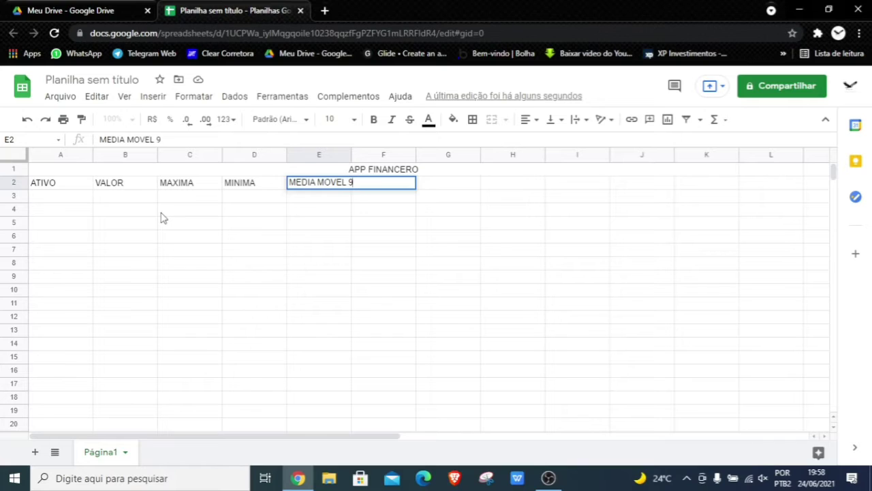
pyautogui.press('Tab')
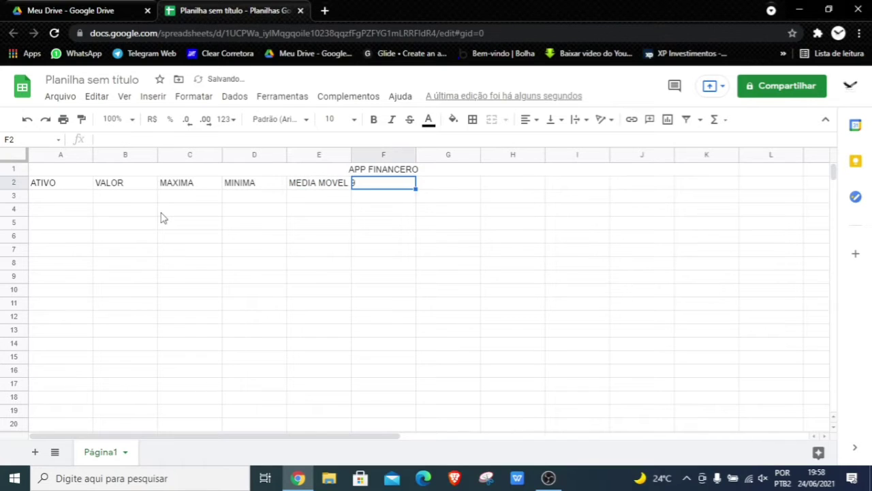
pyautogui.write('DA')
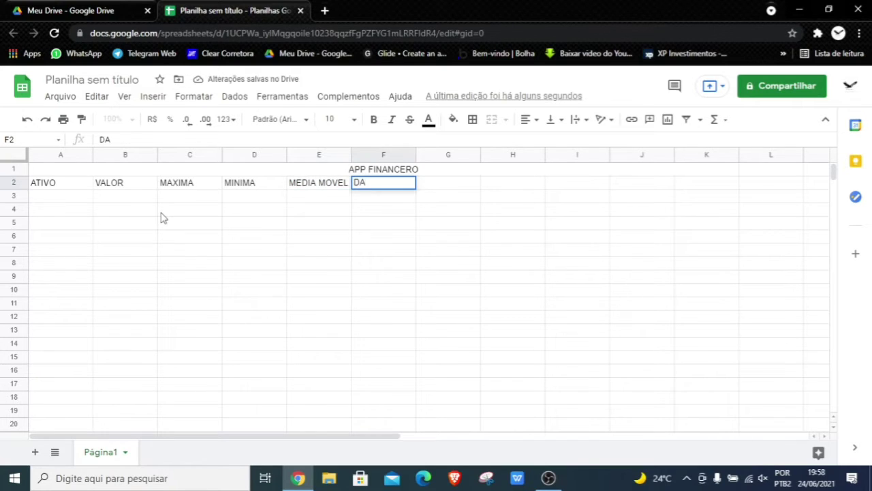
pyautogui.write('DOS HISTORICOS')
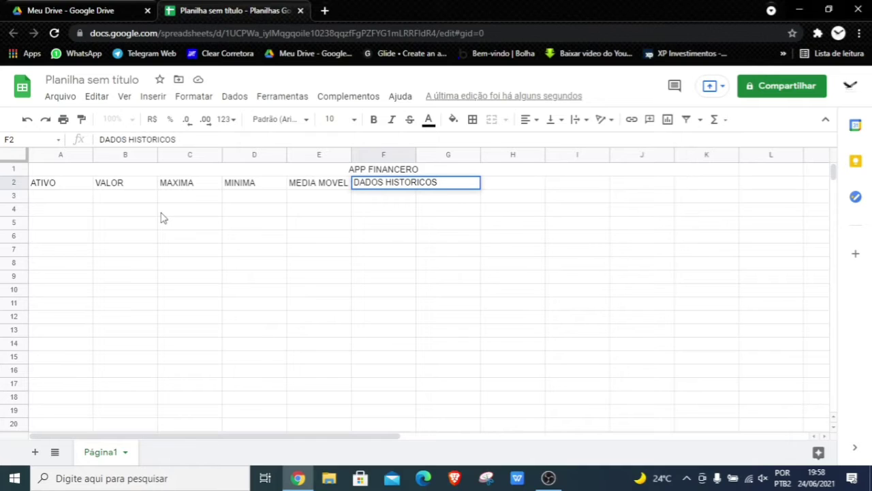
pyautogui.write(' 30')
pyautogui.press('Return')
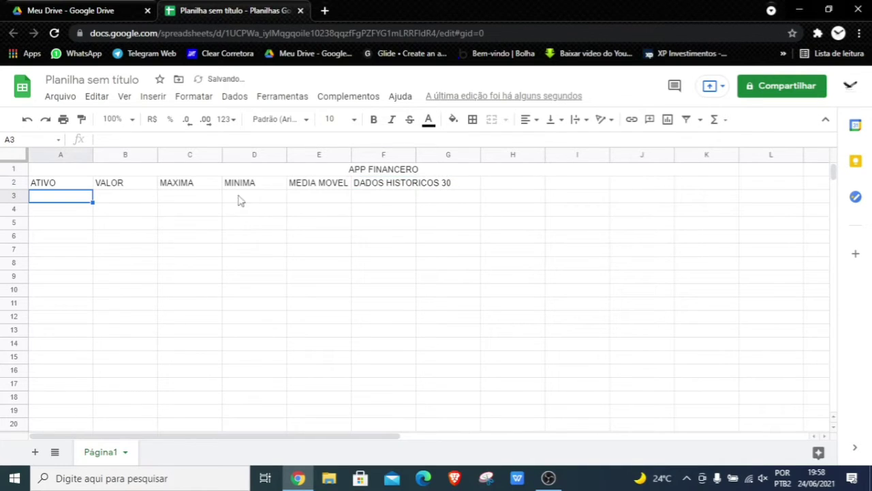
pyautogui.moveTo(349, 154); pyautogui.dragTo(368, 154)
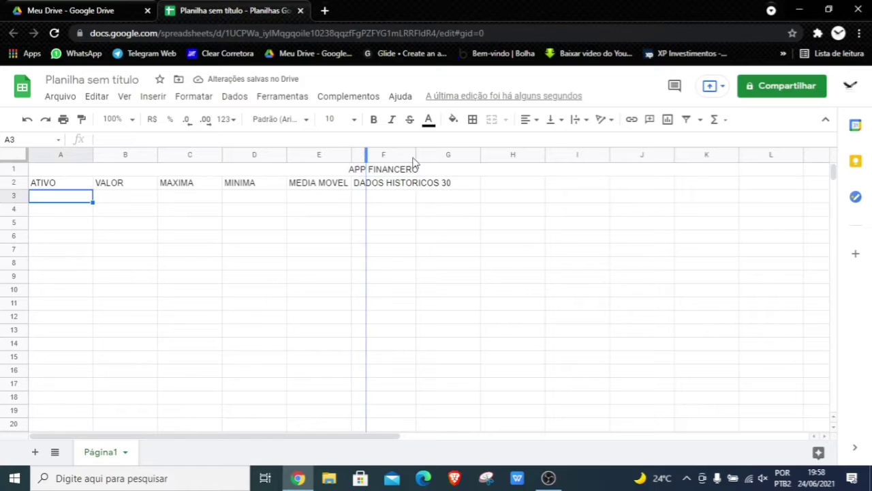
pyautogui.moveTo(431, 151); pyautogui.dragTo(473, 151)
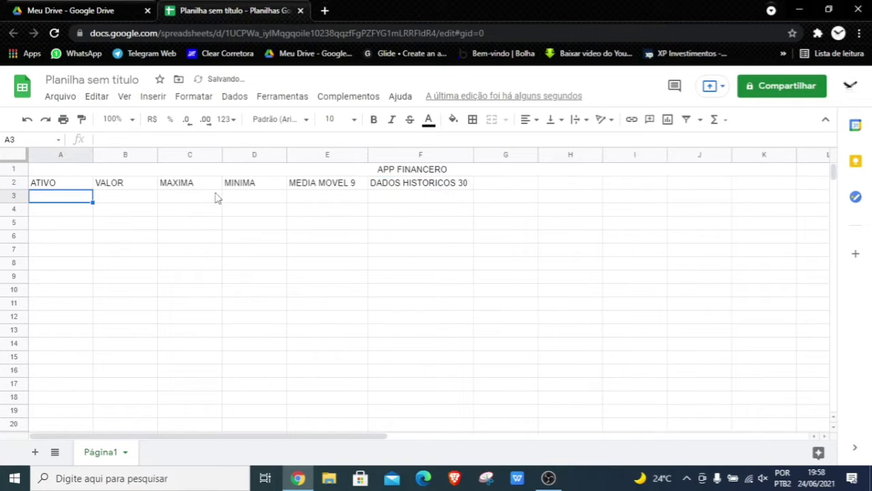
# - Enter the ticker MGLU3 in A3 and retrieve its price in B3 with =GOOGLEFINANCE(A3;"price")
pyautogui.write('MGLU3')
pyautogui.press('Return')
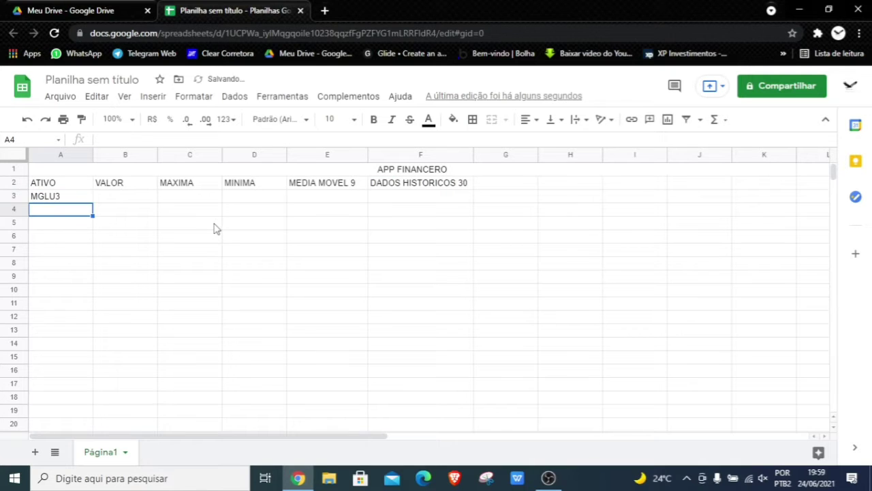
pyautogui.click(143, 198)
pyautogui.write('=GOOGLE')
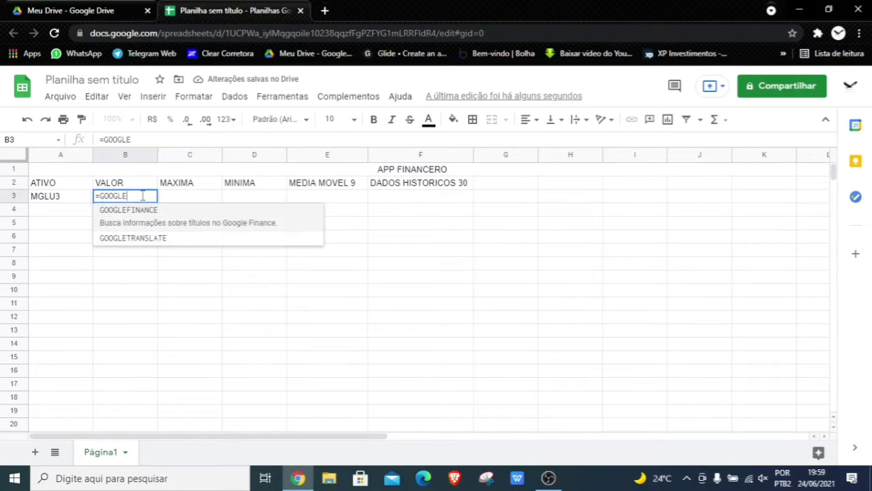
pyautogui.press('Tab')
pyautogui.click(51, 199)
pyautogui.write(';')
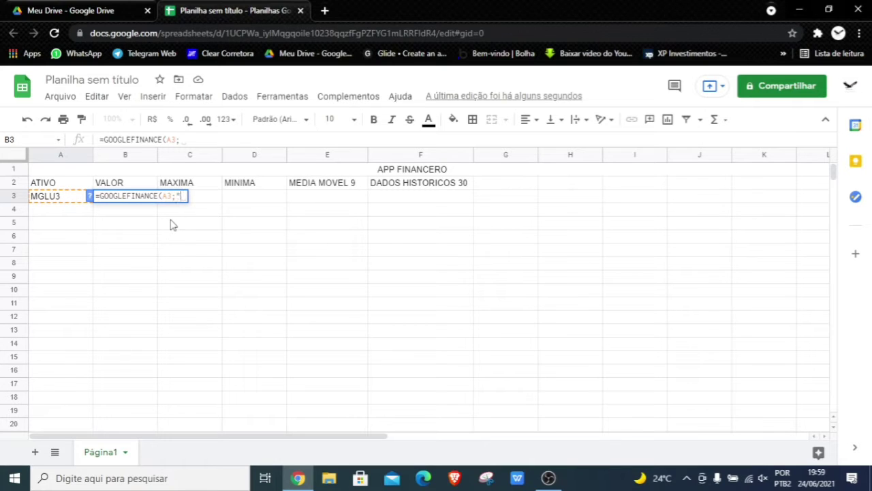
pyautogui.write('"price")')
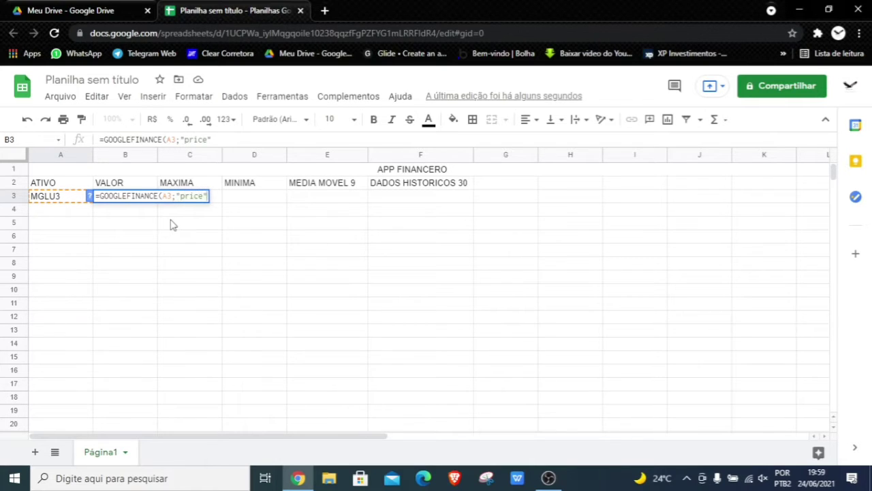
pyautogui.press('Tab')
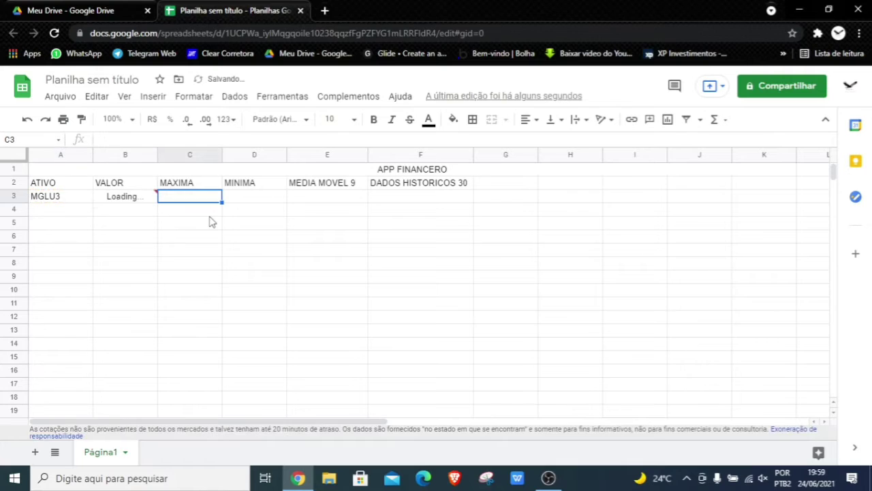
# - Retrieve the ticker's daily high in C3 with a GOOGLEFINANCE formula referencing A3 and the attribute "high"
pyautogui.write('=goo')
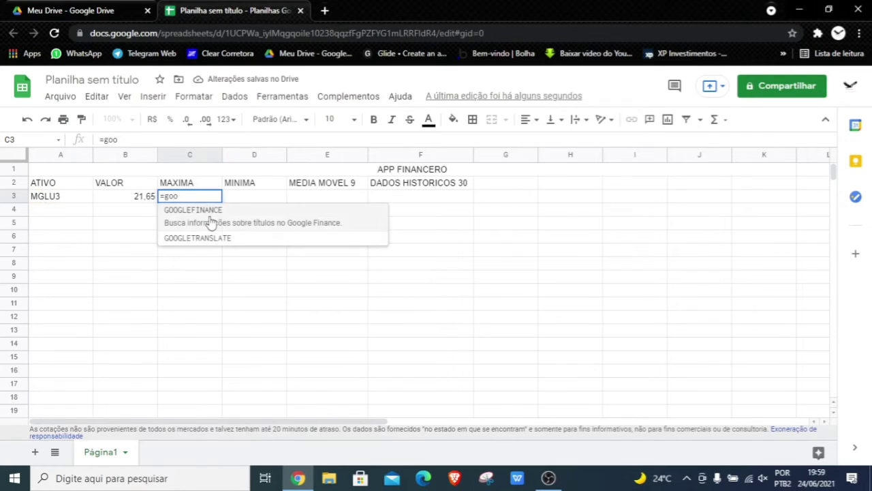
pyautogui.click(211, 223)
pyautogui.click(68, 195)
pyautogui.write(';"')
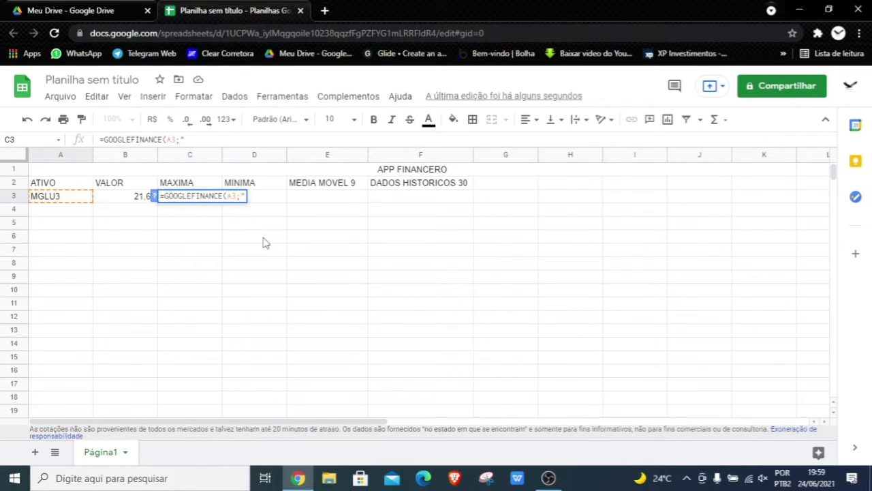
pyautogui.write('high')
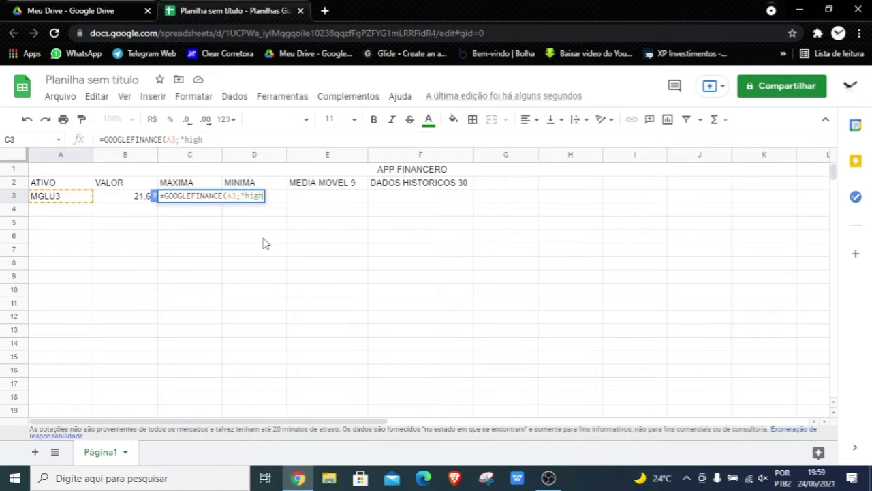
pyautogui.press('Return')
# - Retrieve the ticker's daily low in D3 with a GOOGLEFINANCE formula referencing A3 and the attribute "low"
pyautogui.click(257, 199)
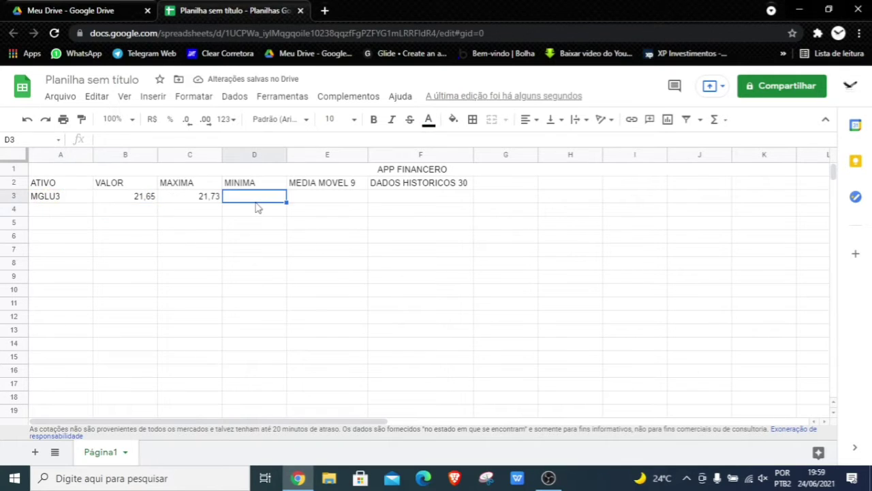
pyautogui.write('=googlef')
pyautogui.click(259, 212)
pyautogui.click(71, 197)
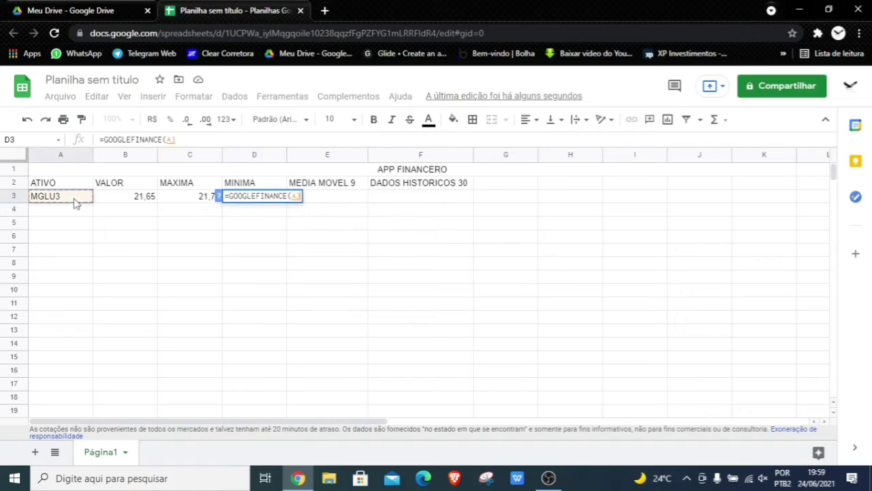
pyautogui.write(';"')
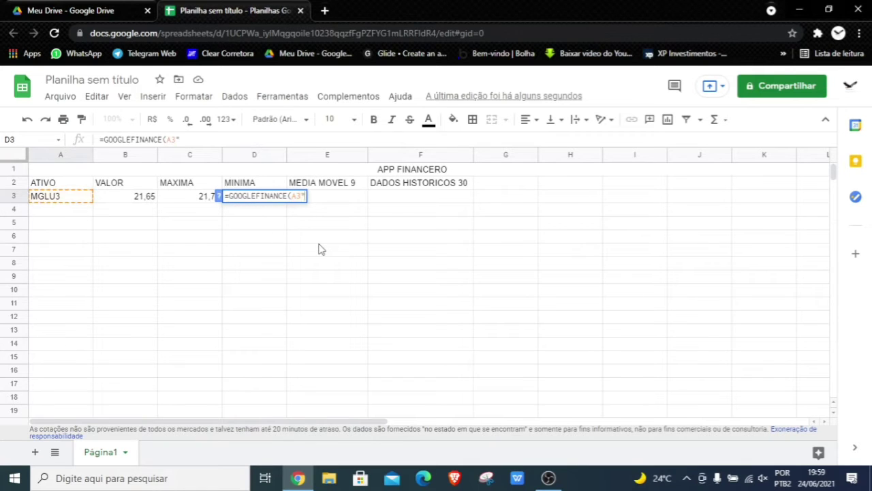
pyautogui.write('low')
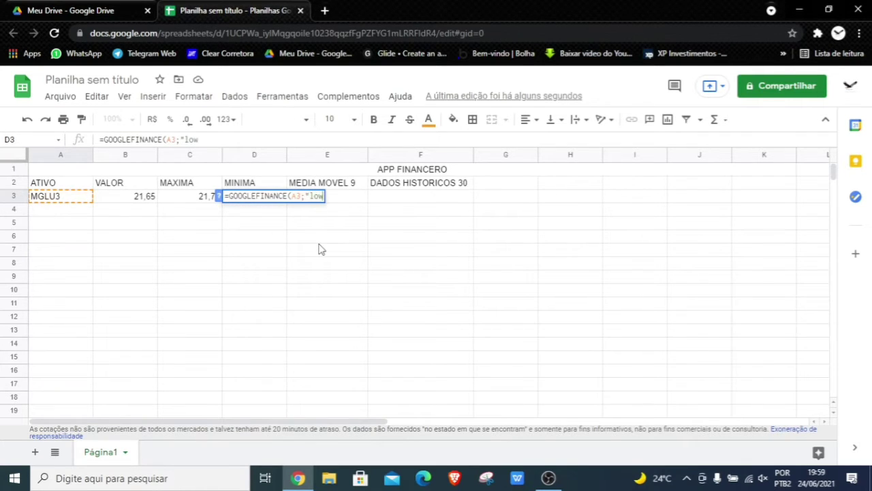
pyautogui.press('Return')
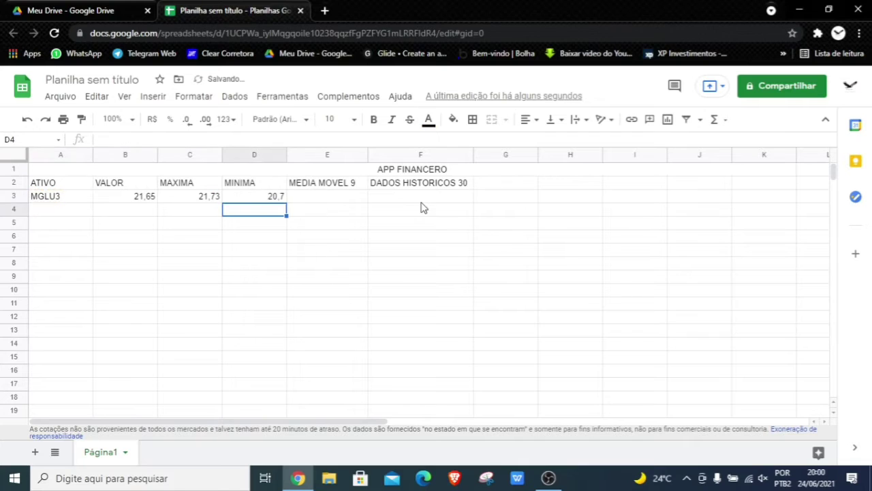
# - Enter in F3 a GOOGLEFINANCE formula on A3 with "price", start date DIATRABALHO(HOJE()-30) and end date HOJE()
pyautogui.click(419, 200)
pyautogui.write('=google')
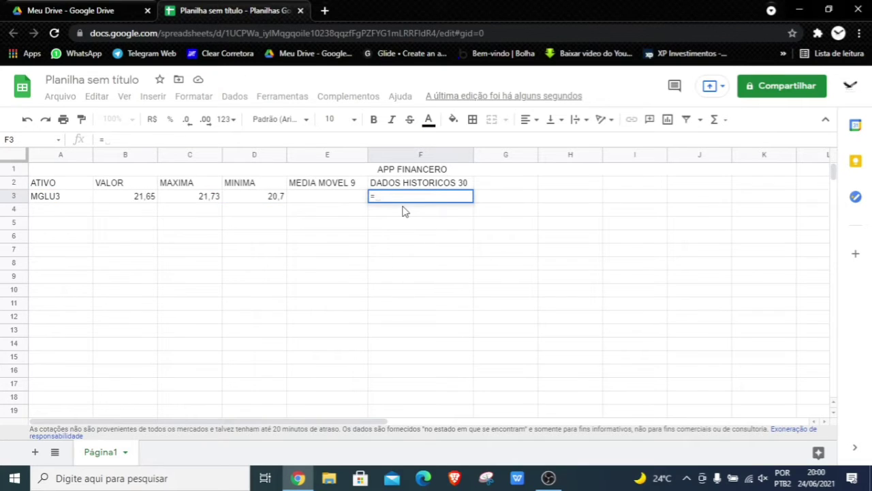
pyautogui.click(403, 210)
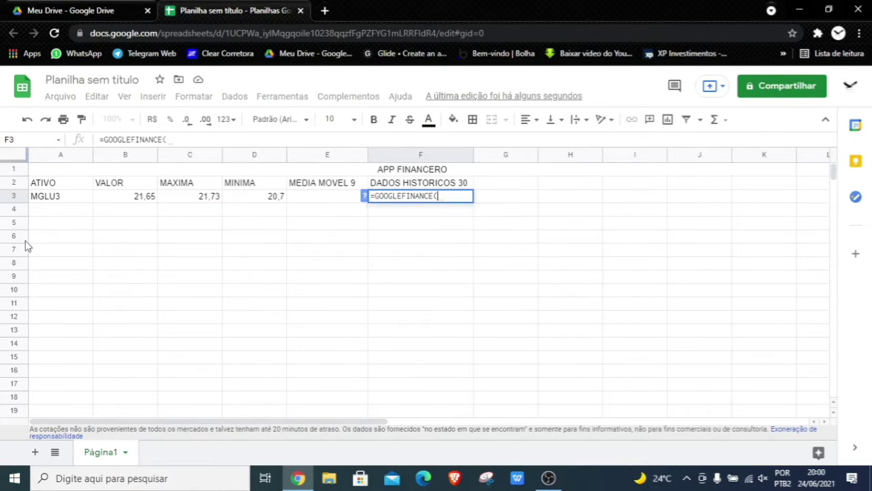
pyautogui.click(60, 199)
pyautogui.write('"price')
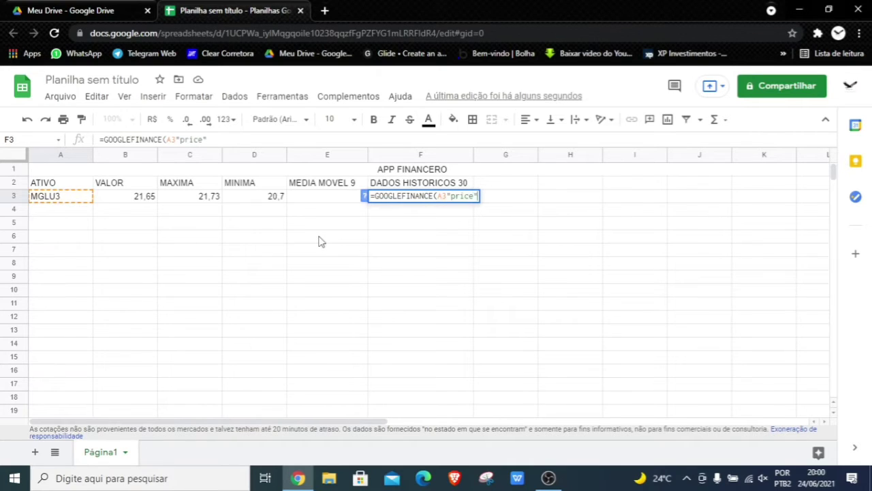
pyautogui.write('";DIATRA')
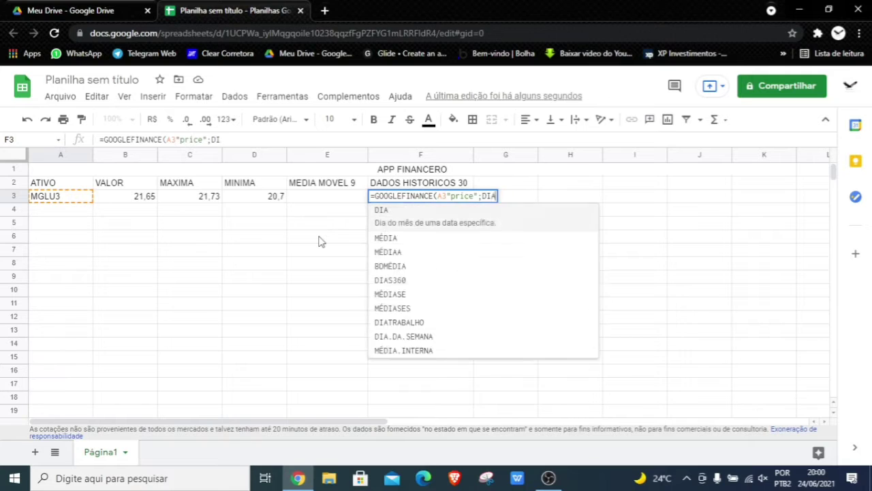
pyautogui.click(409, 219)
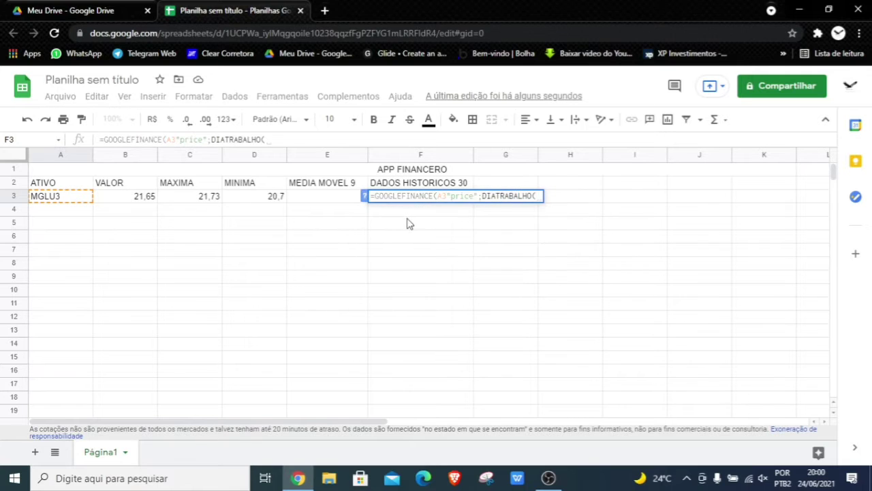
pyautogui.write('HOJE()-30);HOJE(')
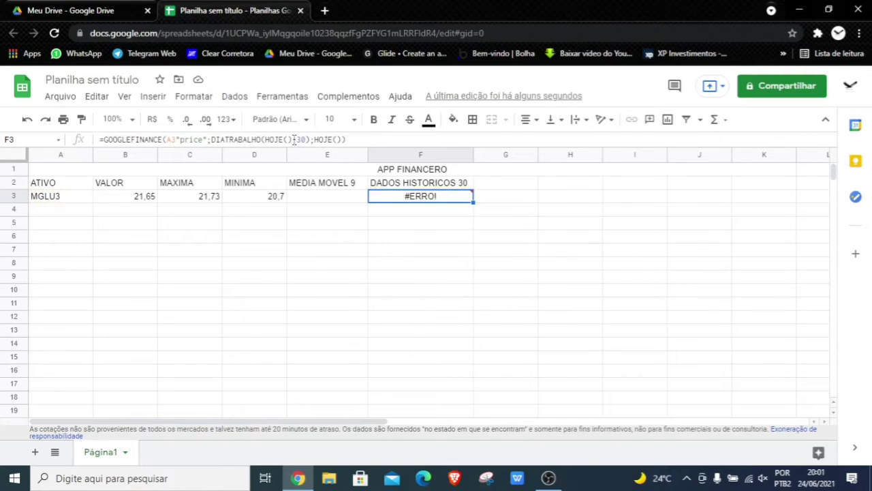
# - Add the missing semicolons so F3 reads =GOOGLEFINANCE(A3;"price";DIATRABALHO(HOJE();-30);HOJE())
pyautogui.click(294, 139)
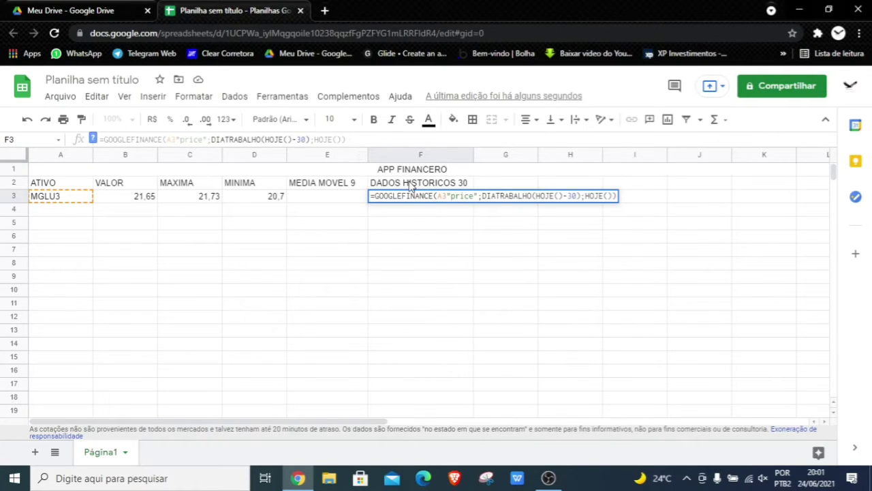
pyautogui.write(';')
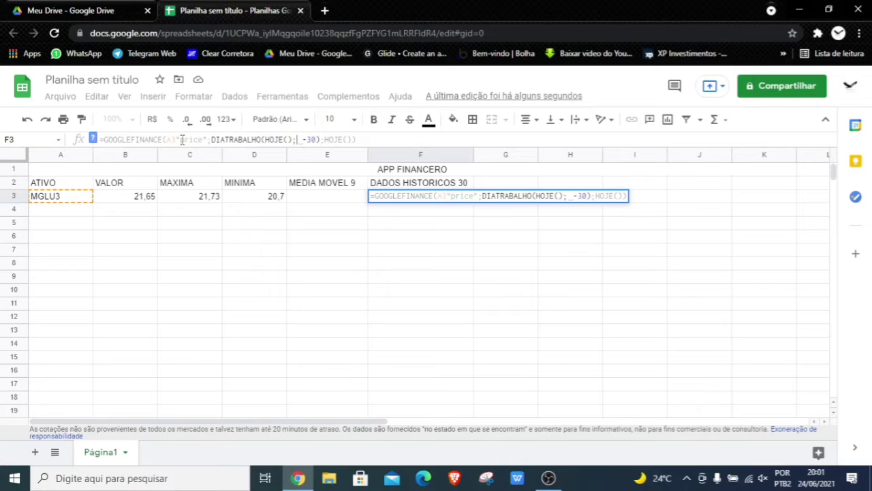
pyautogui.write(';')
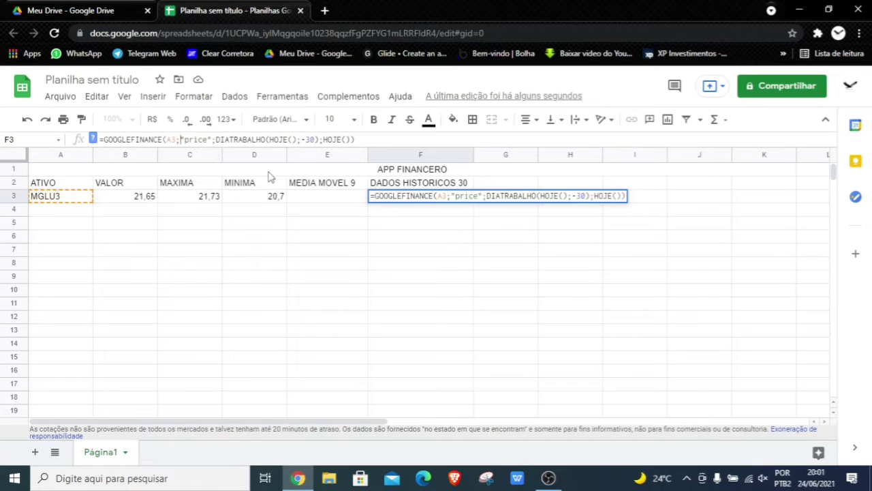
pyautogui.press('Return')
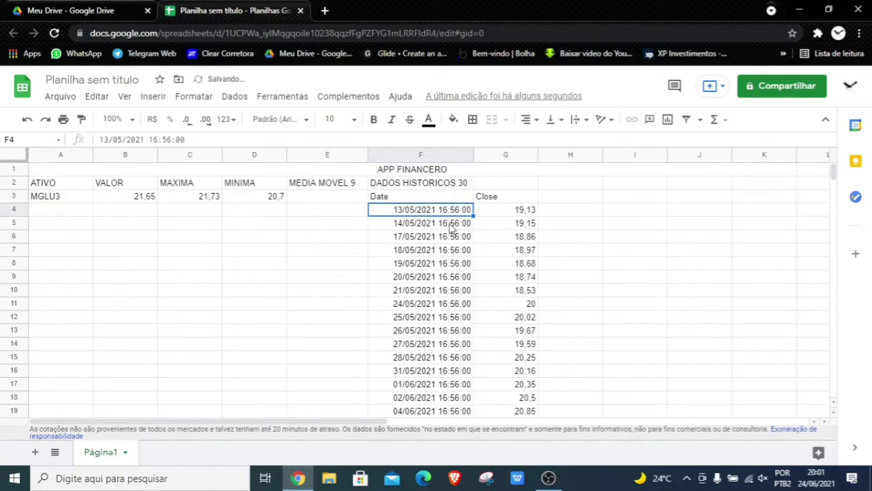
pyautogui.click(424, 199)
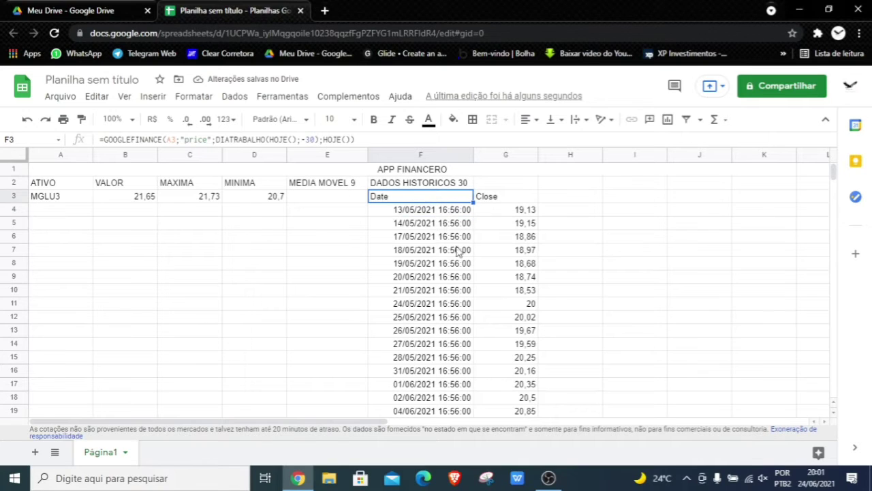
pyautogui.click(528, 212)
# - Calculate the average of the historical closing prices in E3 with =MÉDIA(G4:G32)
pyautogui.click(331, 199)
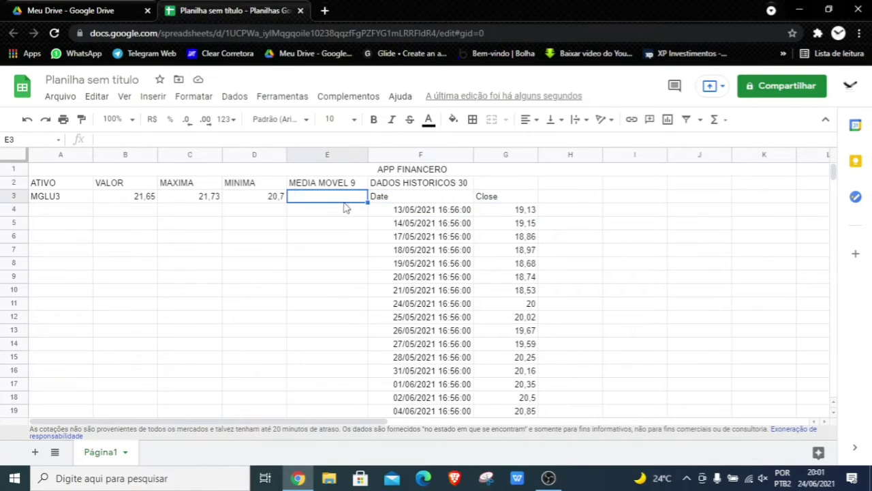
pyautogui.write('=ME')
pyautogui.click(344, 208)
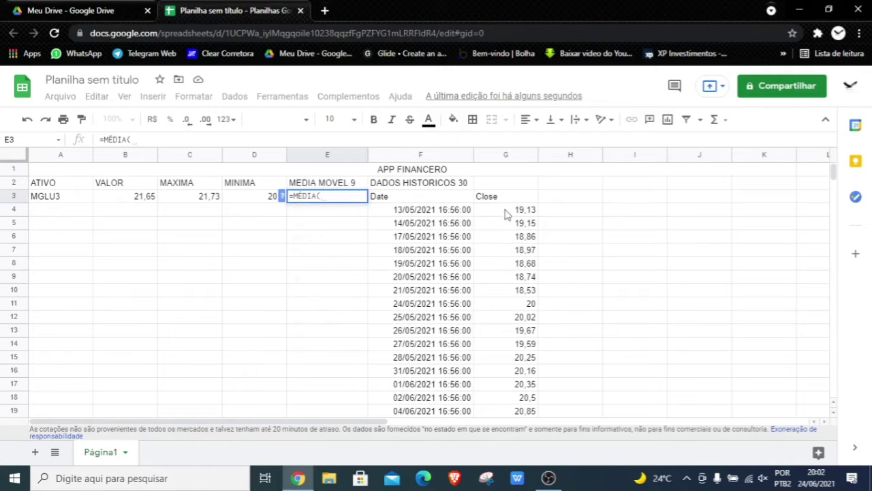
pyautogui.moveTo(521, 211)
pyautogui.mouseDown()
pyautogui.moveTo(545, 374)
pyautogui.moveTo(514, 412)
pyautogui.moveTo(510, 440)
pyautogui.moveTo(521, 214)
pyautogui.moveTo(522, 225)
pyautogui.mouseUp()
pyautogui.press('Return')
pyautogui.scroll(1, 354, 256)
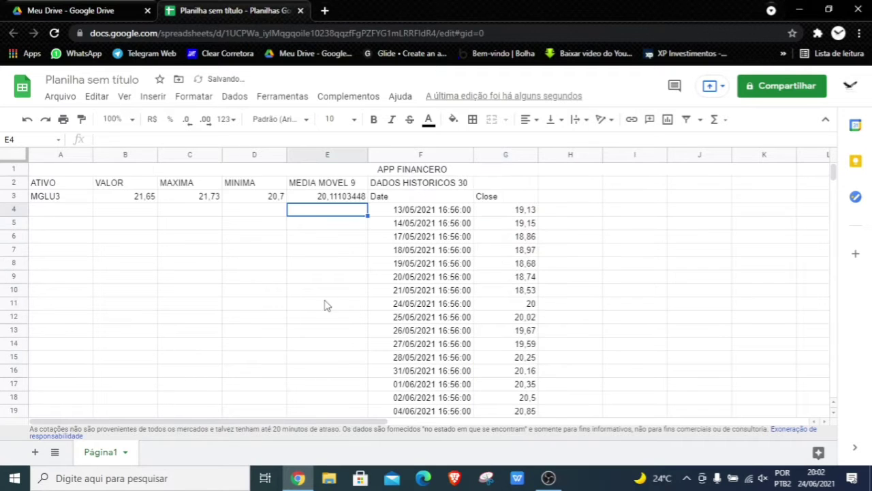
# - Format the moving average in E3 as a number with two decimal places
pyautogui.click(329, 197)
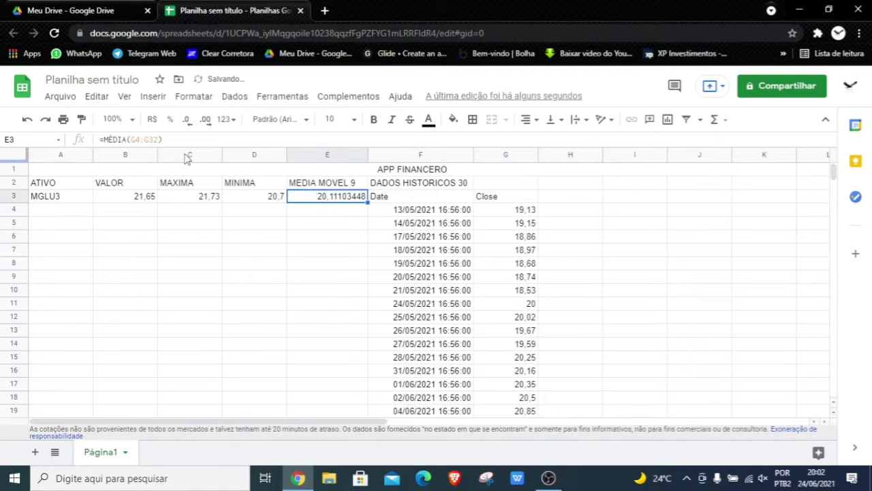
pyautogui.click(224, 119)
pyautogui.click(257, 192)
pyautogui.click(335, 252)
pyautogui.click(338, 198)
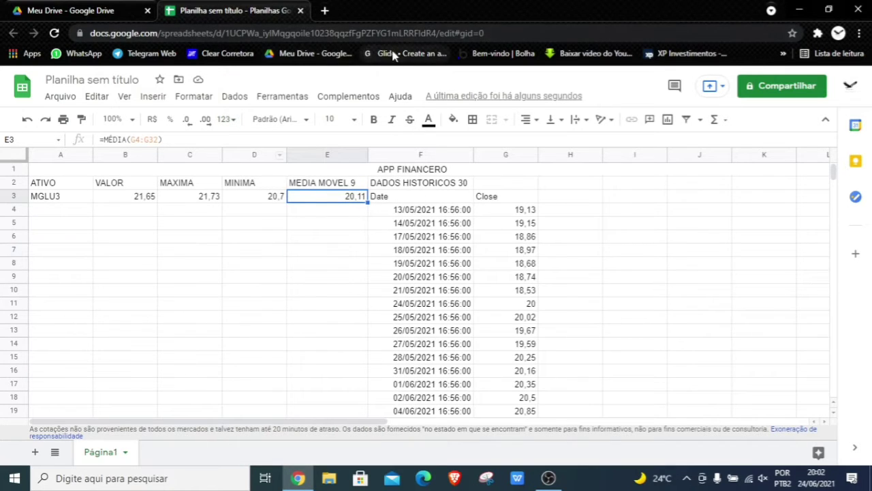
# - Open the Glide website, glideapps.com, in a new browser tab
pyautogui.click(324, 10)
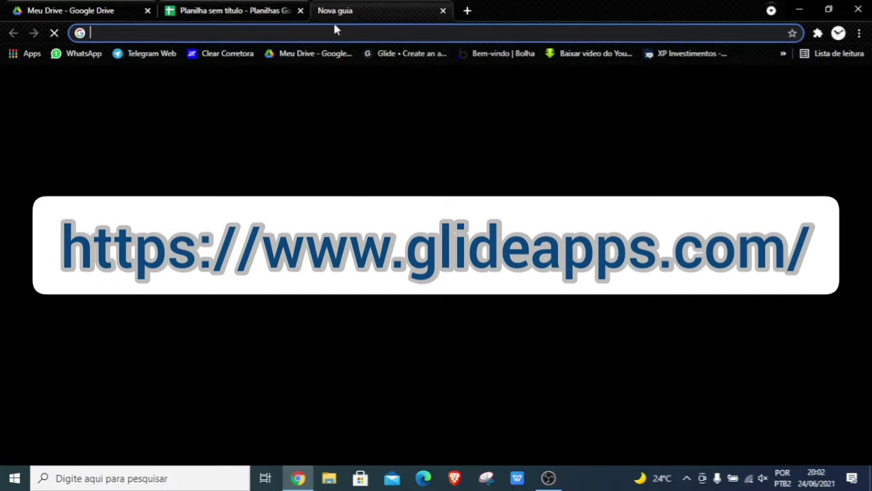
pyautogui.click(399, 59)
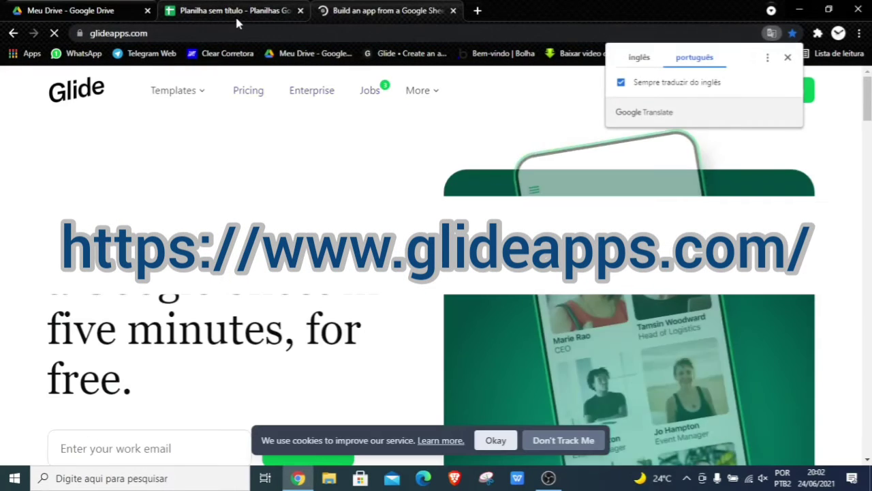
# - Return to the Google Sheets spreadsheet and rename the file as APP FINANCEIRO
pyautogui.click(235, 14)
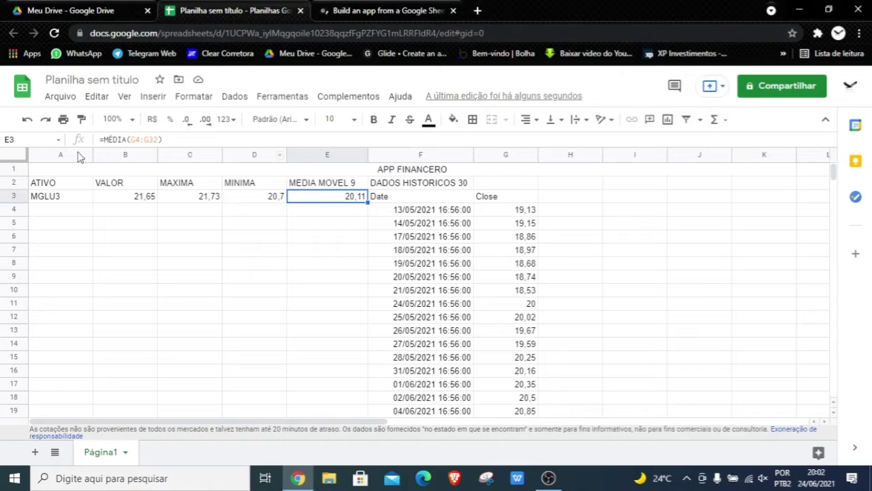
pyautogui.click(60, 96)
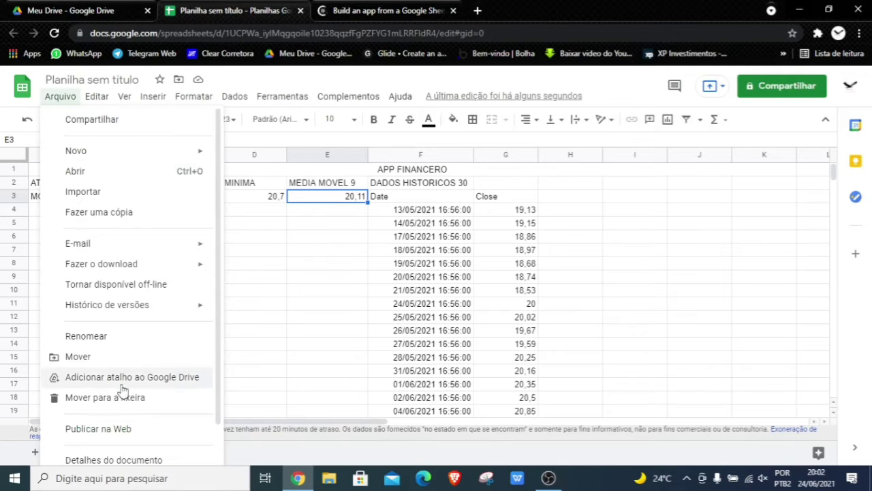
pyautogui.click(85, 336)
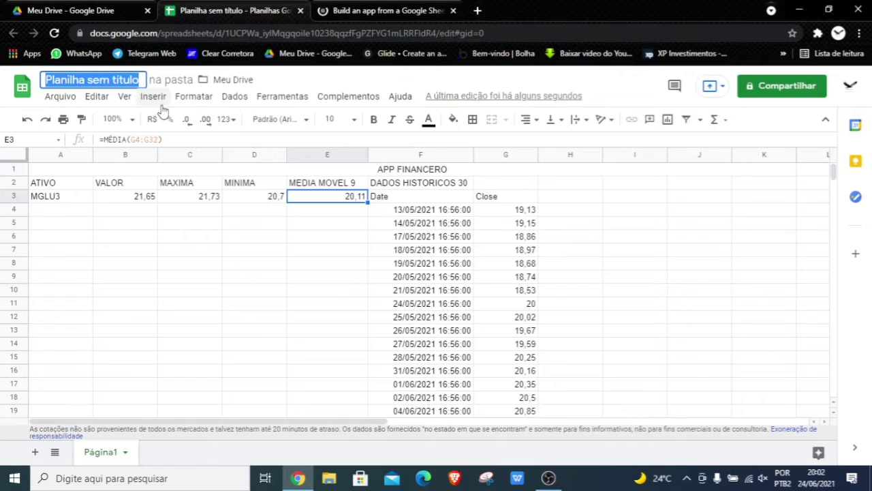
pyautogui.write('APP FI')
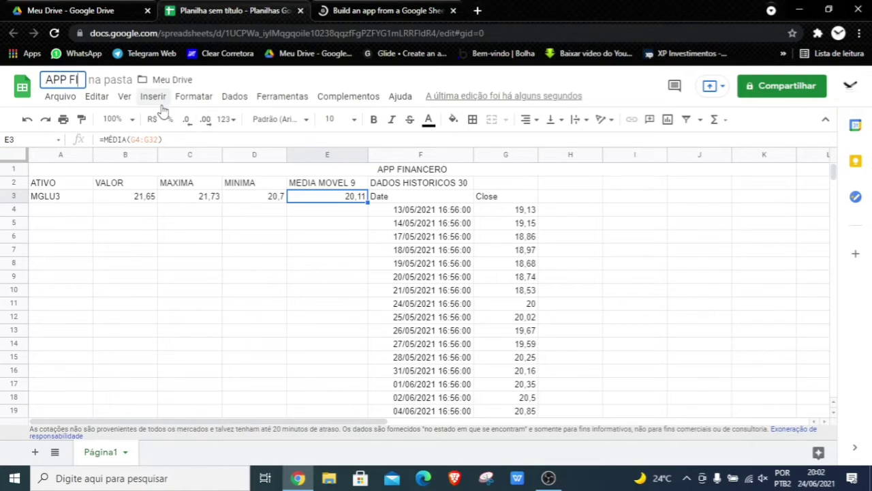
pyautogui.write('NANCEIRO')
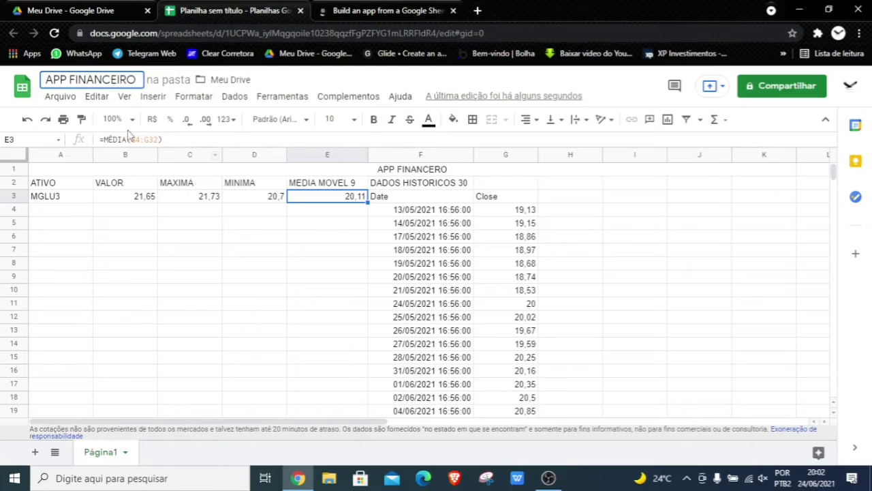
pyautogui.click(165, 265)
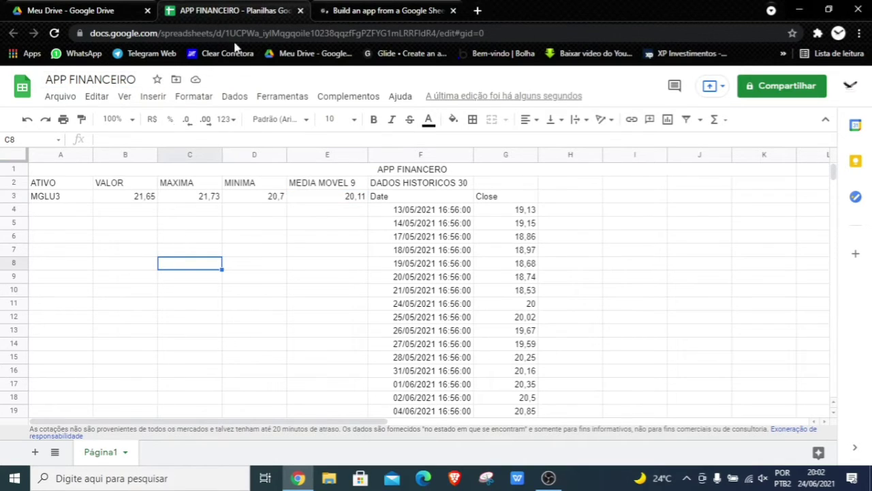
# - Switch to the Glide website and open the account's My Apps dashboard
pyautogui.click(355, 11)
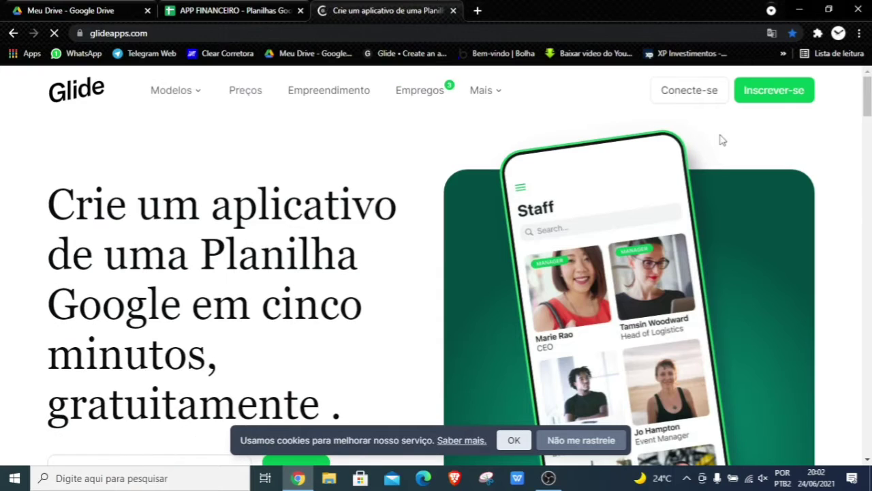
pyautogui.click(690, 91)
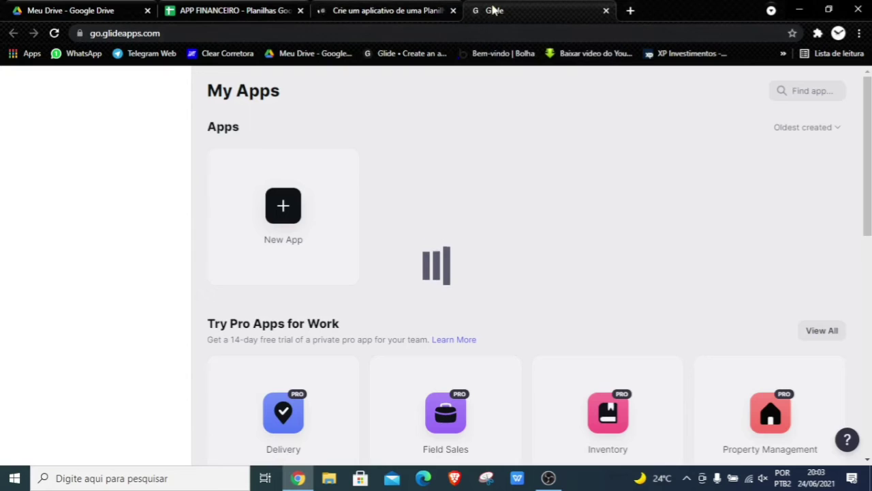
pyautogui.click(605, 11)
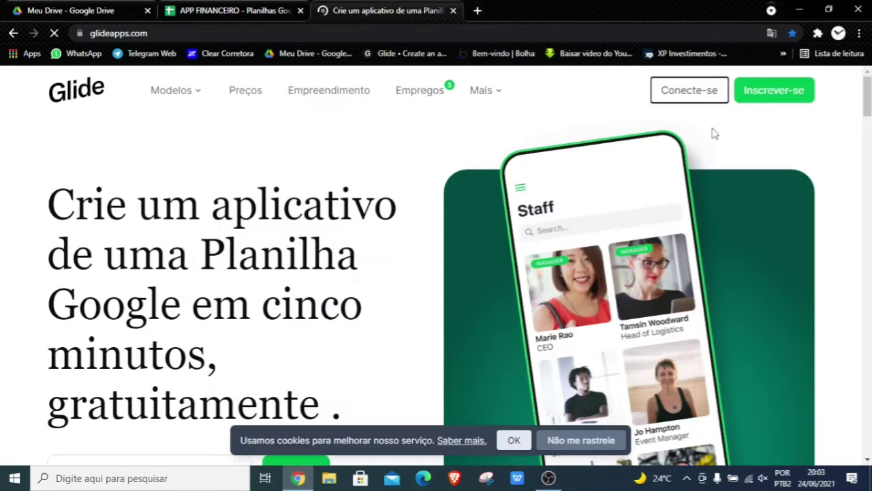
pyautogui.click(772, 93)
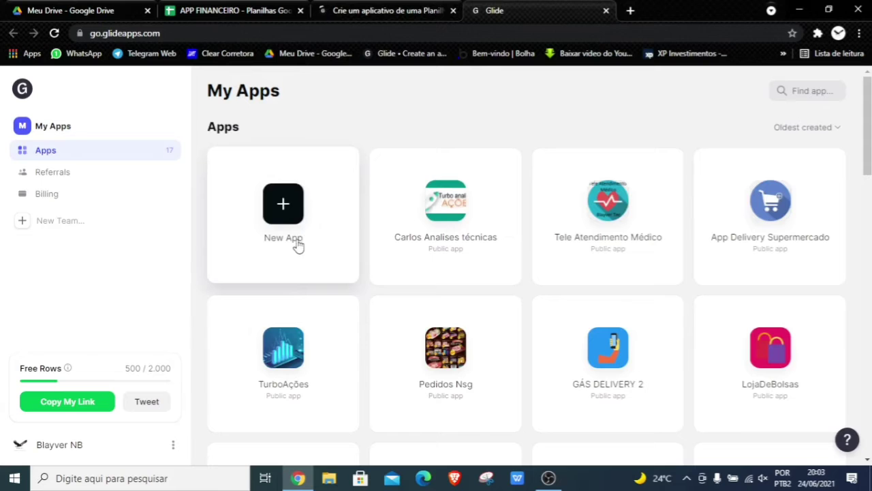
# - Create a new app named APP FINANCEIRO with Phone as its primary device
pyautogui.click(294, 214)
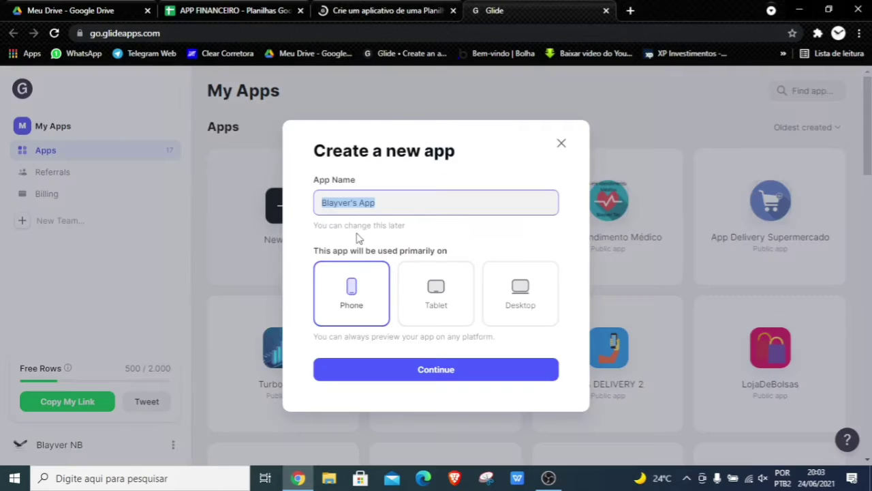
pyautogui.click(366, 308)
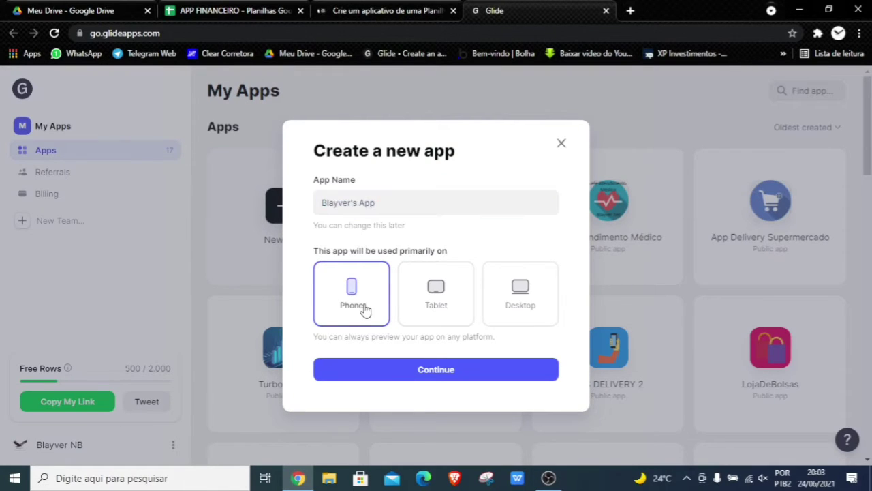
pyautogui.click(386, 212)
pyautogui.click(389, 213)
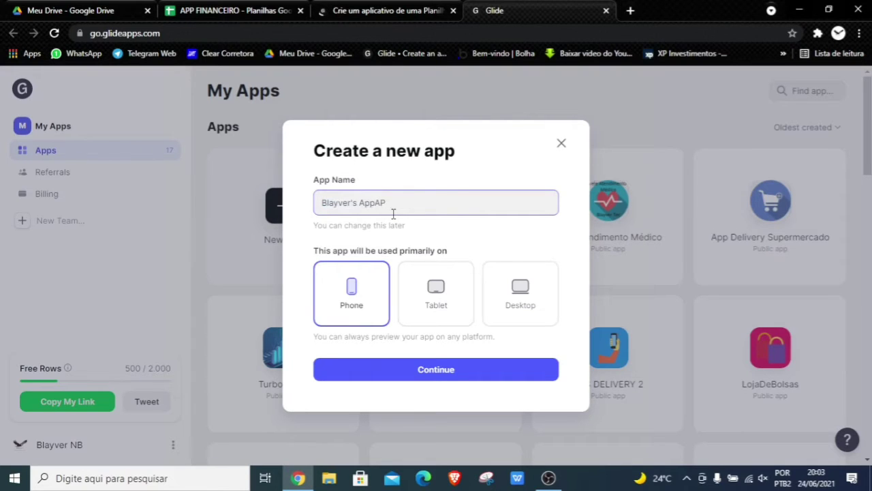
pyautogui.press('BackSpace')
pyautogui.press('BackSpace')
pyautogui.press('BackSpace')
pyautogui.press('BackSpace')
pyautogui.press('BackSpace')
pyautogui.press('BackSpace')
pyautogui.press('BackSpace')
pyautogui.press('BackSpace')
pyautogui.press('BackSpace')
pyautogui.press('BackSpace')
pyautogui.press('BackSpace')
pyautogui.press('BackSpace')
pyautogui.press('BackSpace')
pyautogui.press('BackSpace')
pyautogui.press('BackSpace')
pyautogui.write('APP')
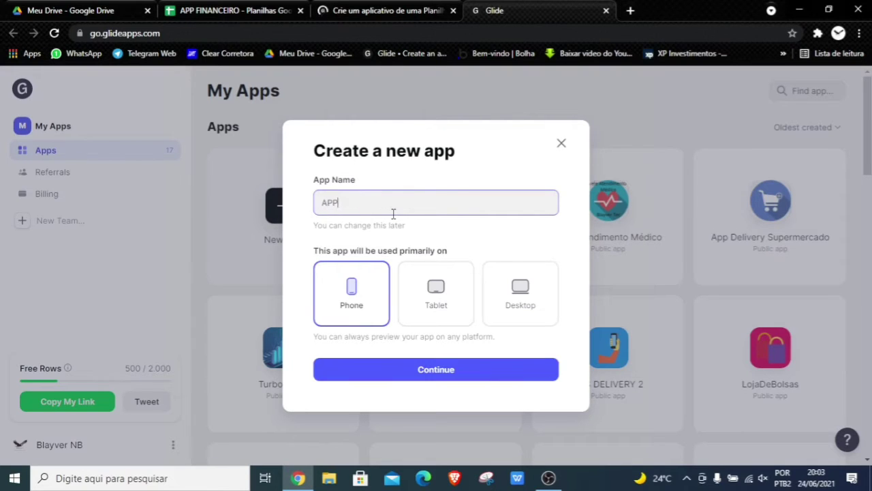
pyautogui.write(' FINANCEIRO')
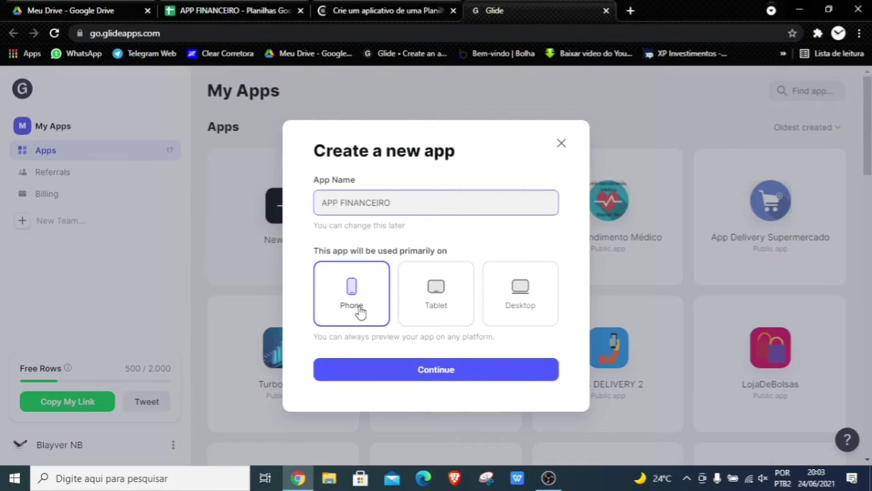
pyautogui.click(442, 373)
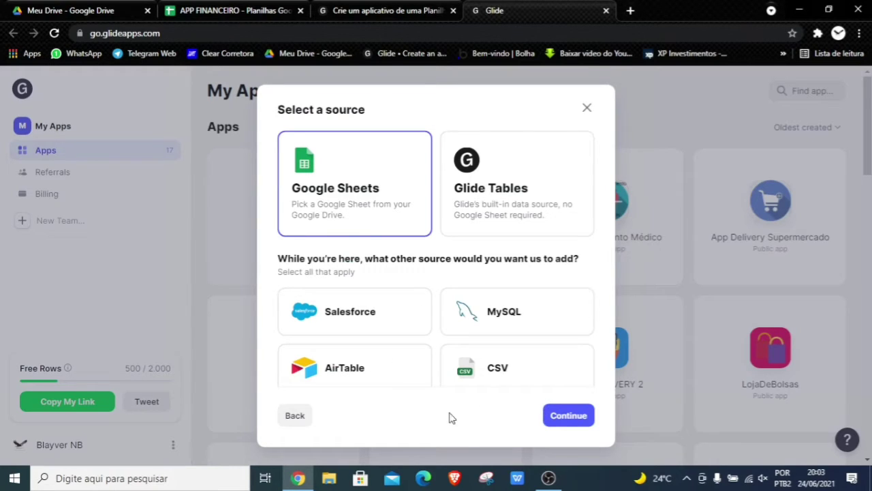
# - Use Google Sheets as the app's data source and select the APP FINANCEIRO spreadsheet
pyautogui.click(557, 421)
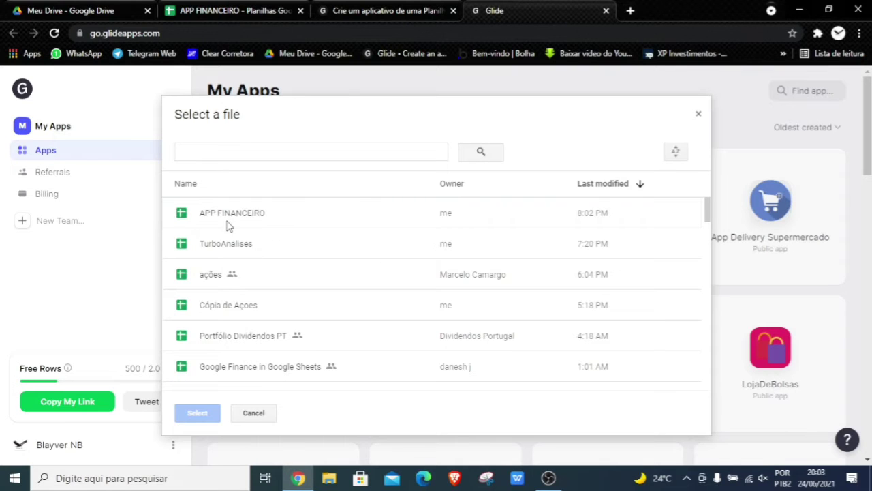
pyautogui.click(219, 216)
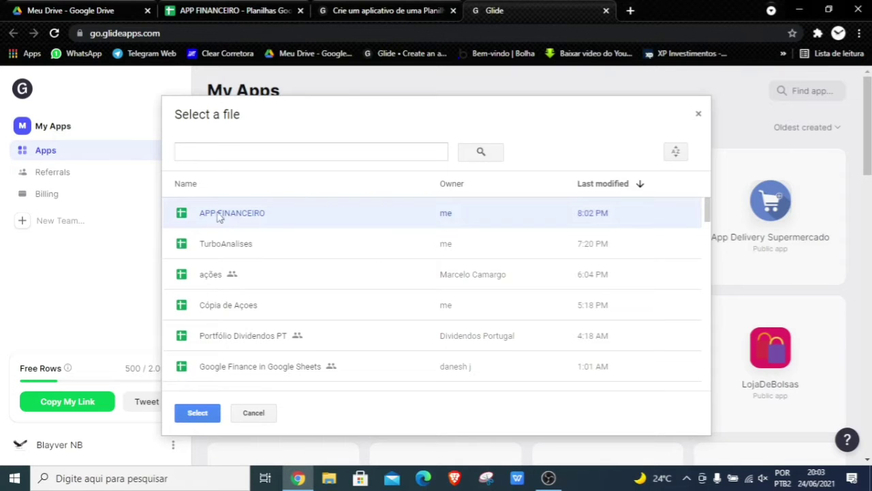
pyautogui.click(197, 413)
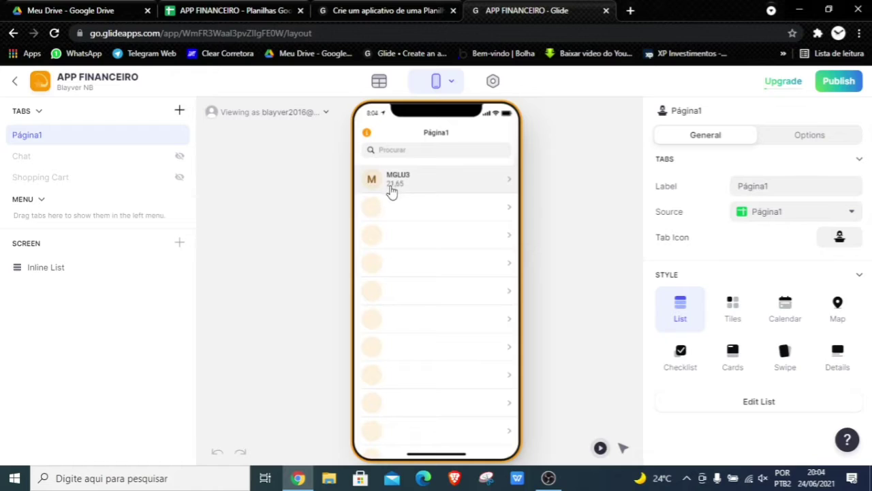
# - Set the Página1 tab's style to Details and add a Text Entry component for the ATIVO column
pyautogui.click(835, 360)
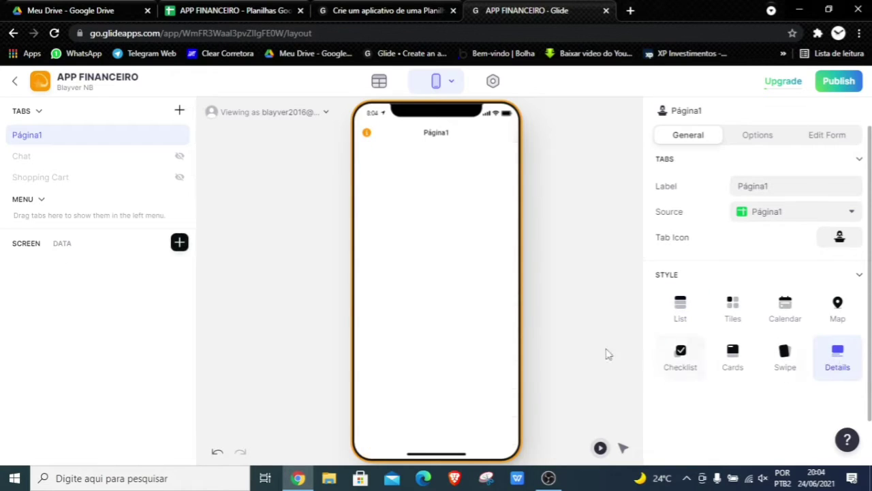
pyautogui.click(179, 245)
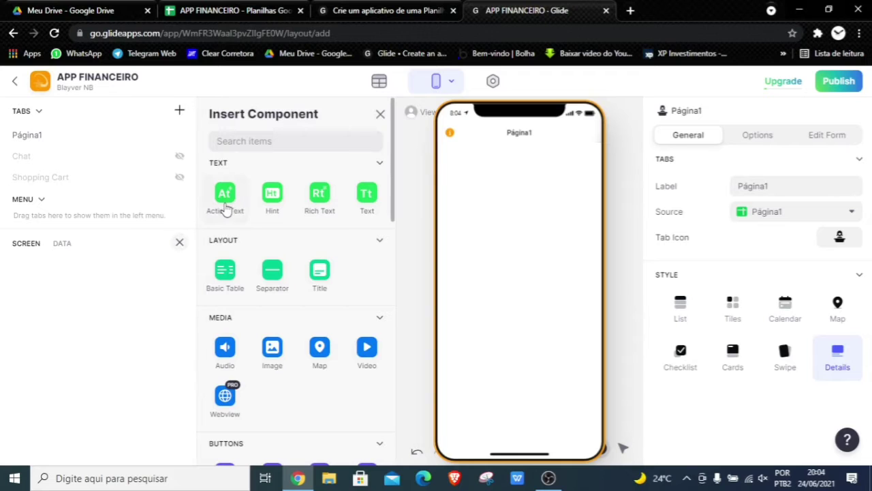
pyautogui.click(254, 139)
pyautogui.scroll(-2, 263, 293)
pyautogui.scroll(-1, 267, 317)
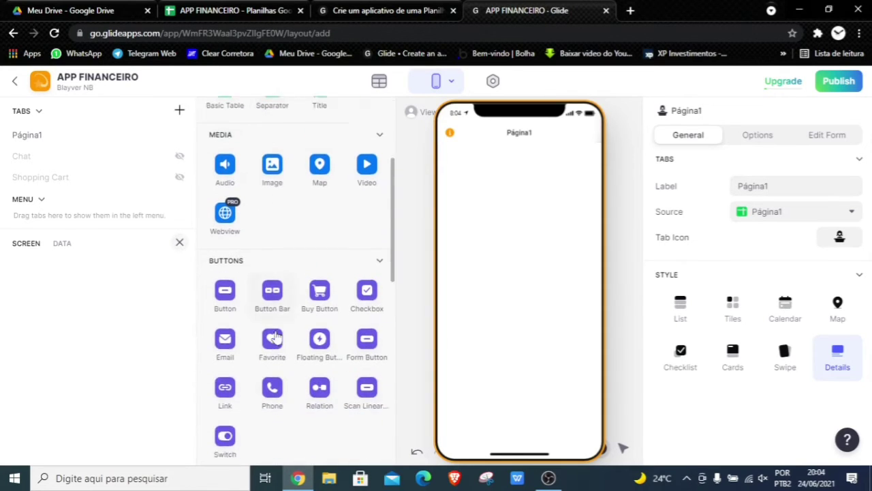
pyautogui.scroll(3, 271, 327)
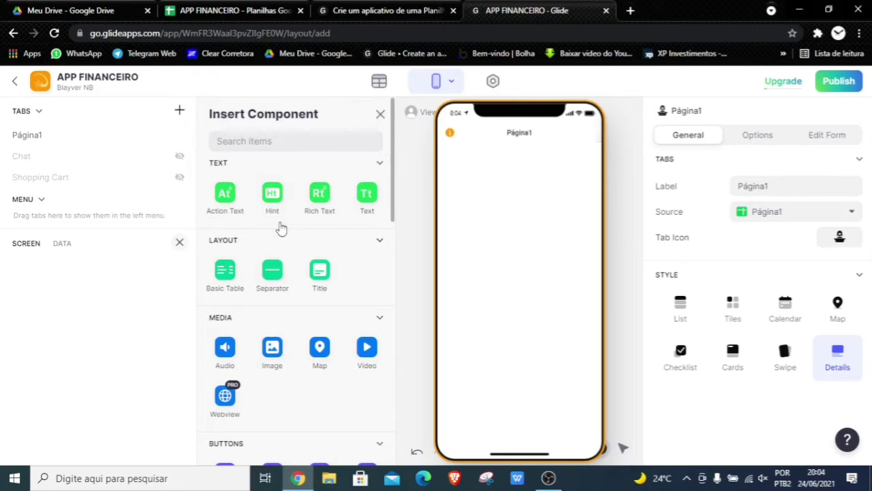
pyautogui.click(259, 144)
pyautogui.write('TEX')
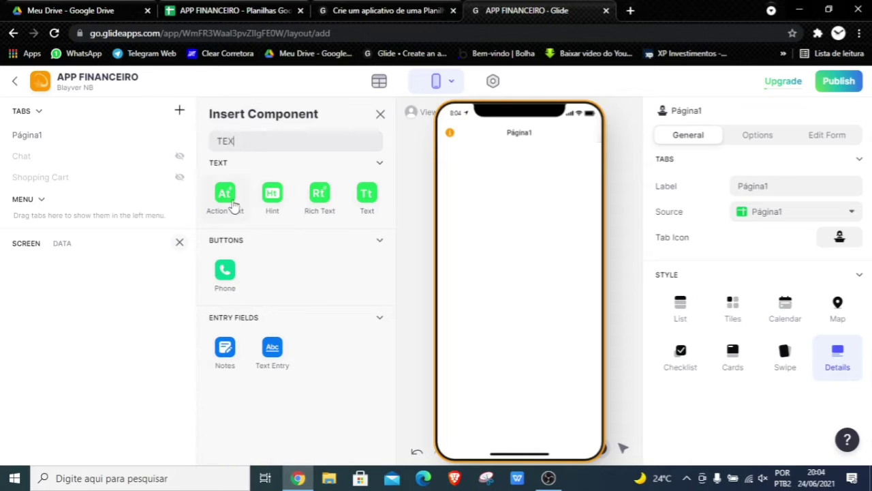
pyautogui.click(272, 350)
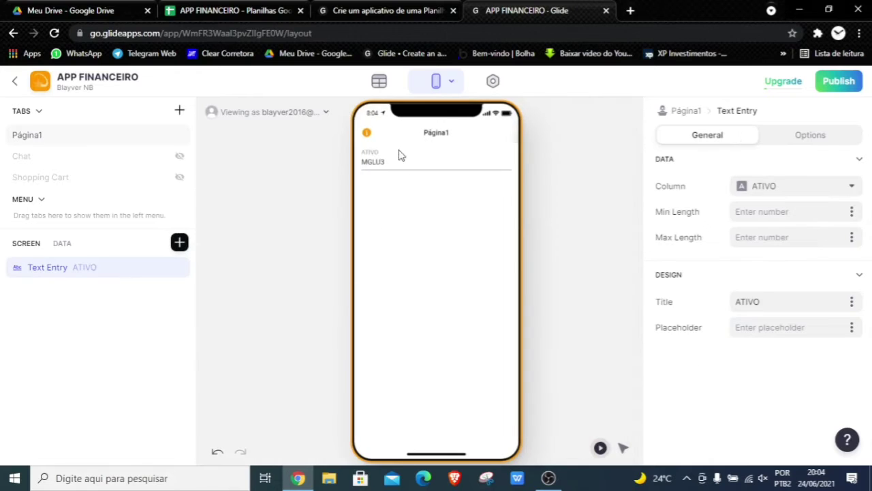
pyautogui.click(384, 161)
pyautogui.click(384, 204)
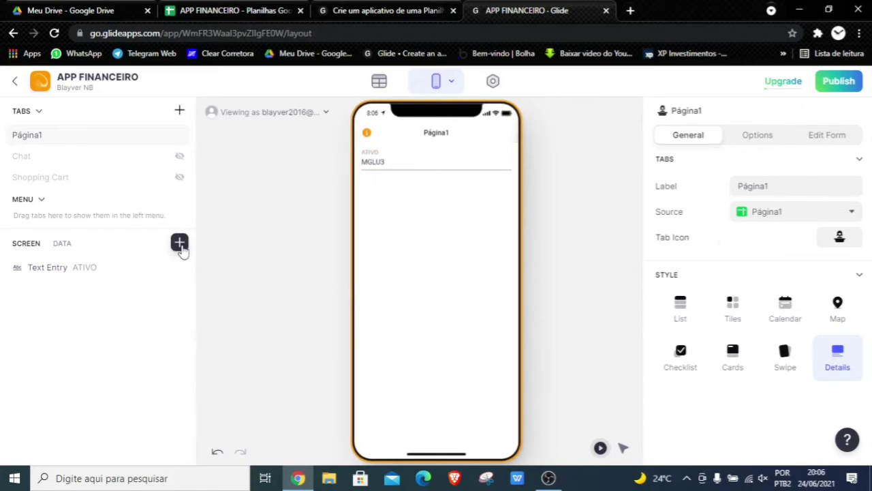
# - Search the components for CH and insert a Charts component below the ATIVO text entry
pyautogui.click(179, 243)
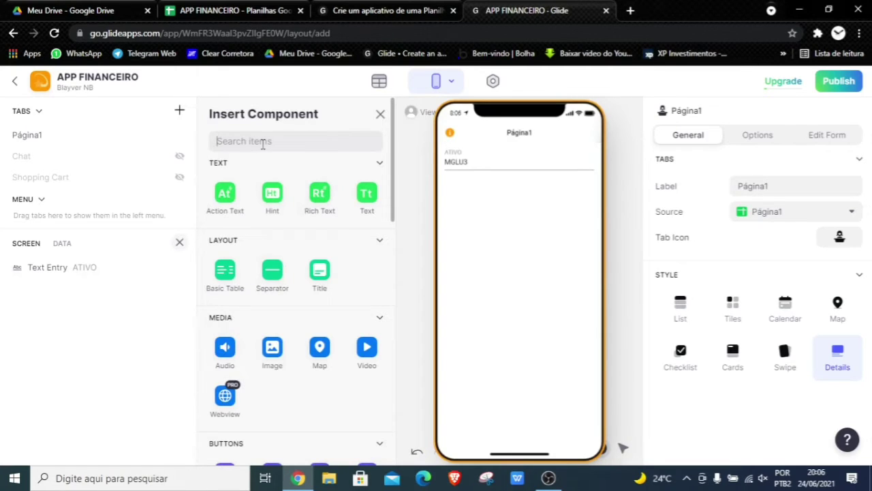
pyautogui.write('G')
pyautogui.press('BackSpace')
pyautogui.write('CH')
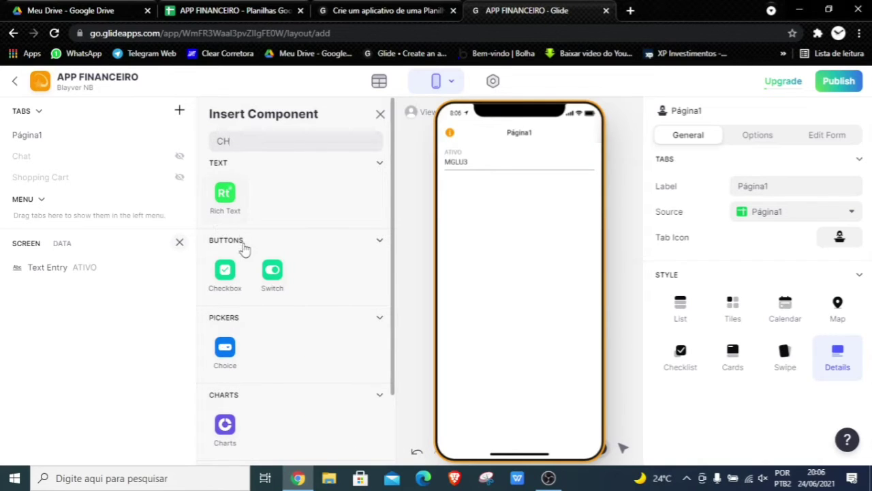
pyautogui.scroll(-1, 224, 436)
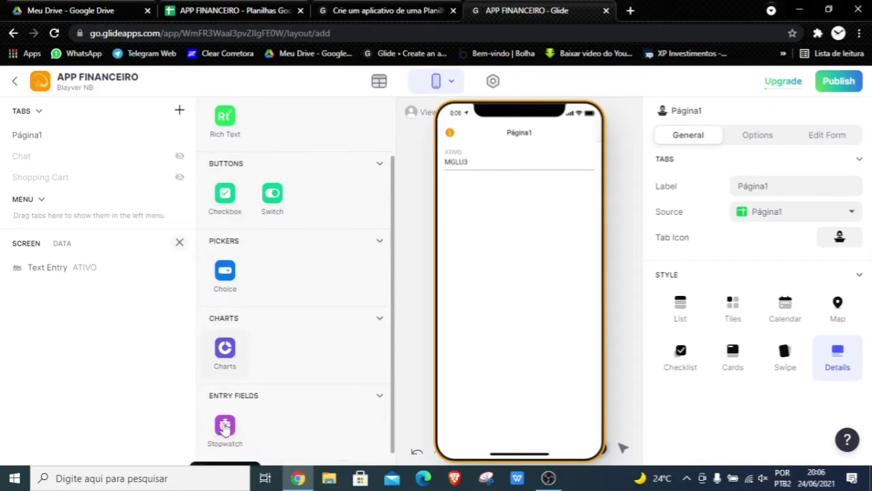
pyautogui.click(225, 341)
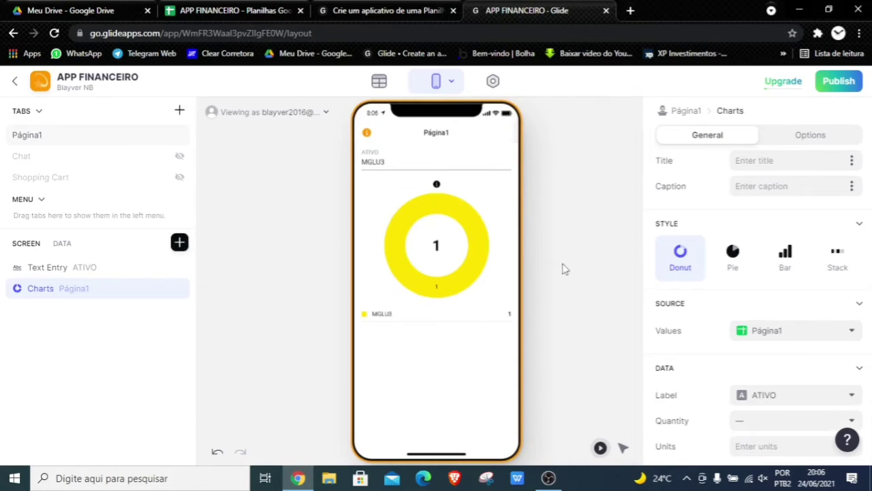
# - Try the Pie, Bar and Stack styles on the chart and settle on Bar
pyautogui.click(733, 255)
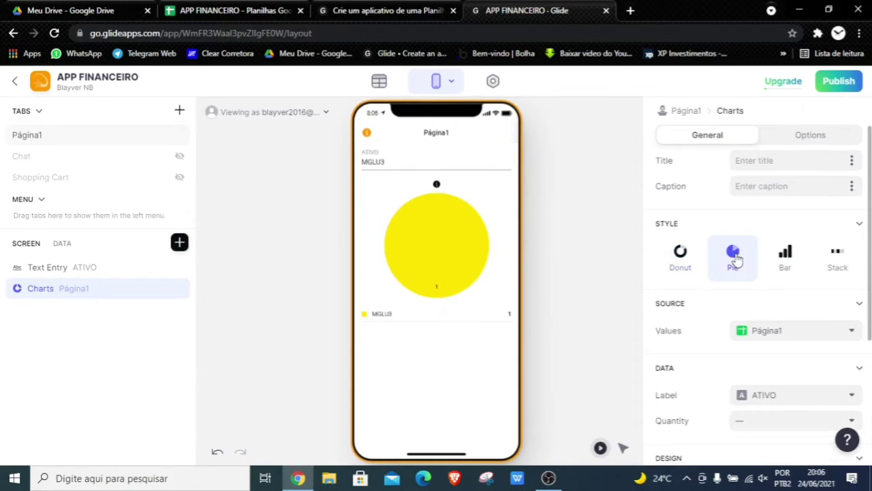
pyautogui.click(790, 262)
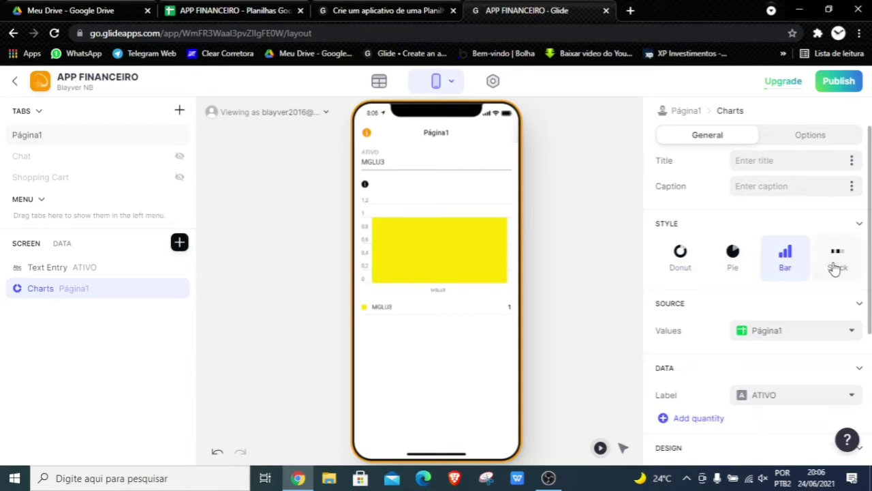
pyautogui.click(836, 266)
pyautogui.click(786, 265)
# - Set both the label and the quantity of the bar chart to column7
pyautogui.scroll(-3, 848, 368)
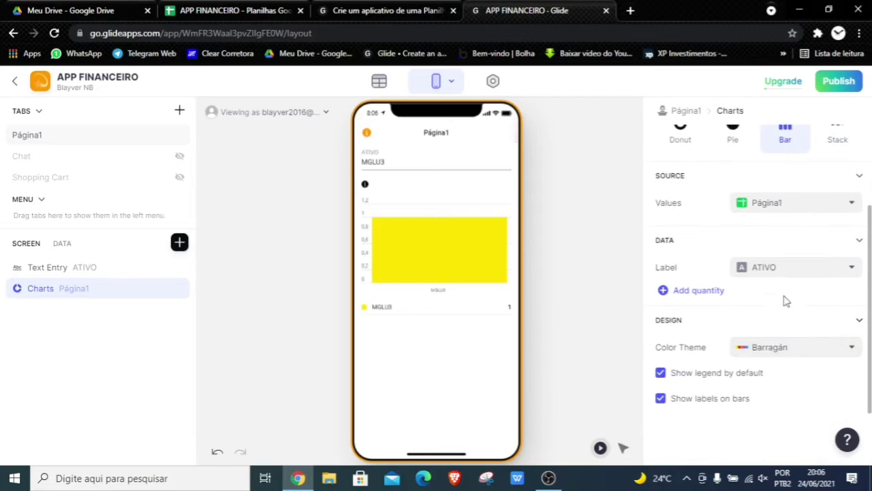
pyautogui.click(826, 272)
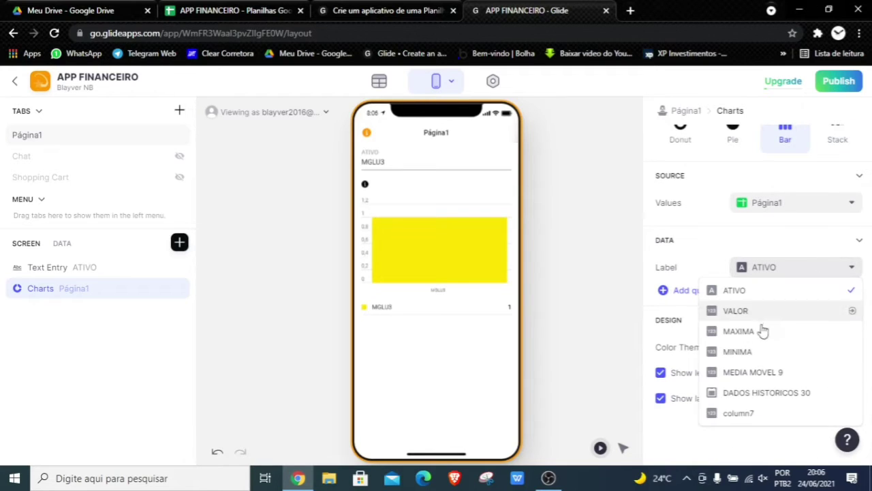
pyautogui.click(741, 413)
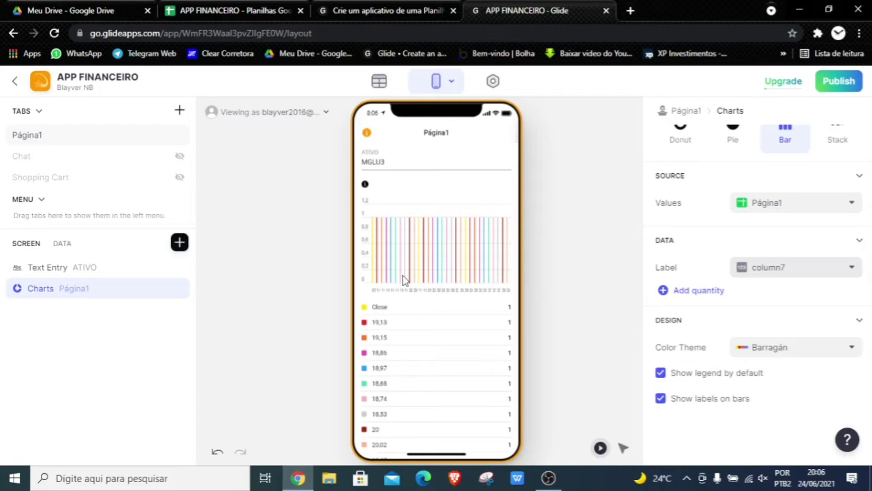
pyautogui.click(796, 271)
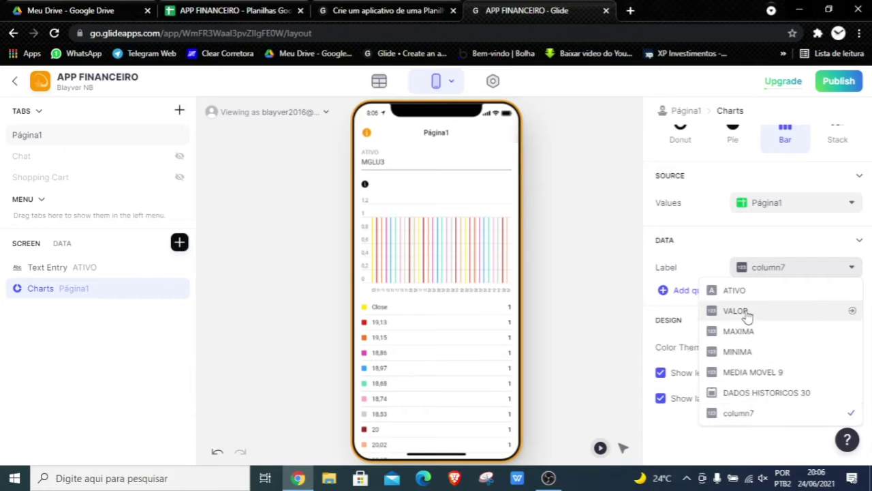
pyautogui.click(755, 414)
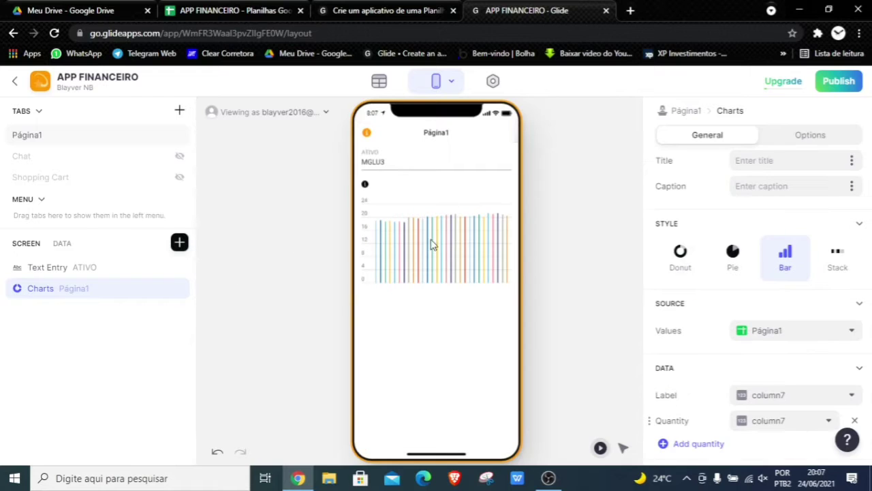
# - Add an Action Text component for MAXIMA below the chart and delete the plain VALOR Text component
pyautogui.click(179, 243)
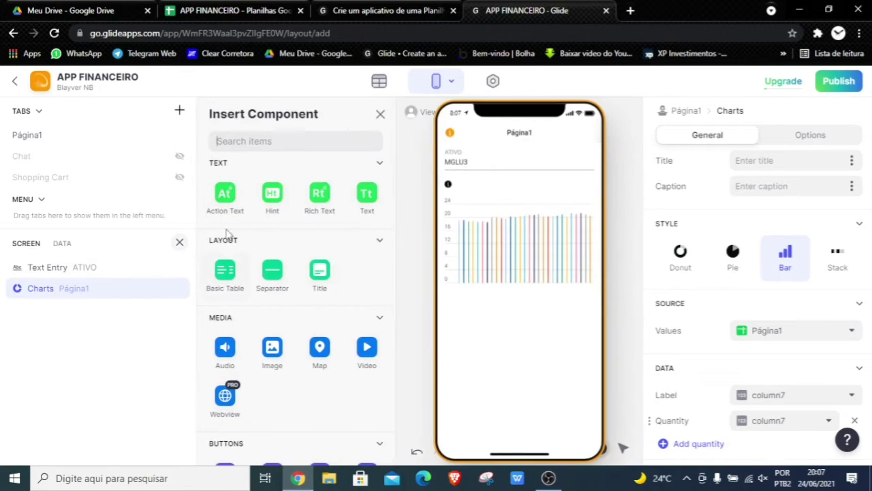
pyautogui.click(273, 197)
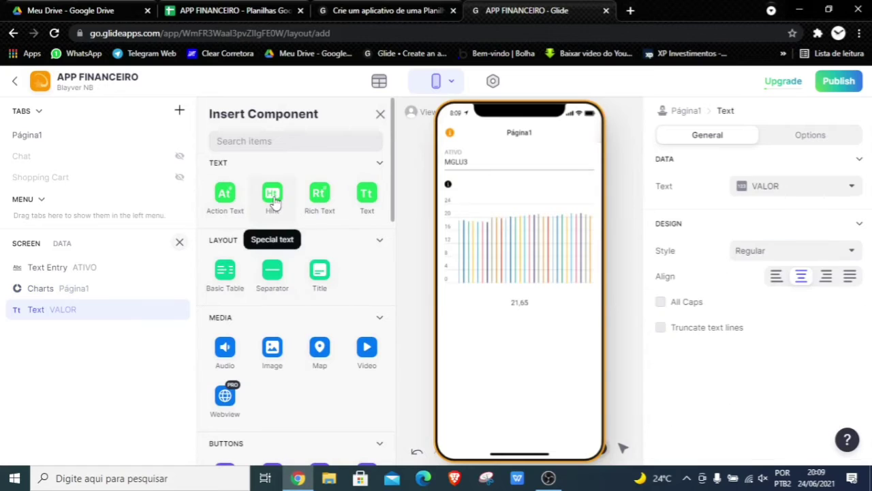
pyautogui.click(226, 196)
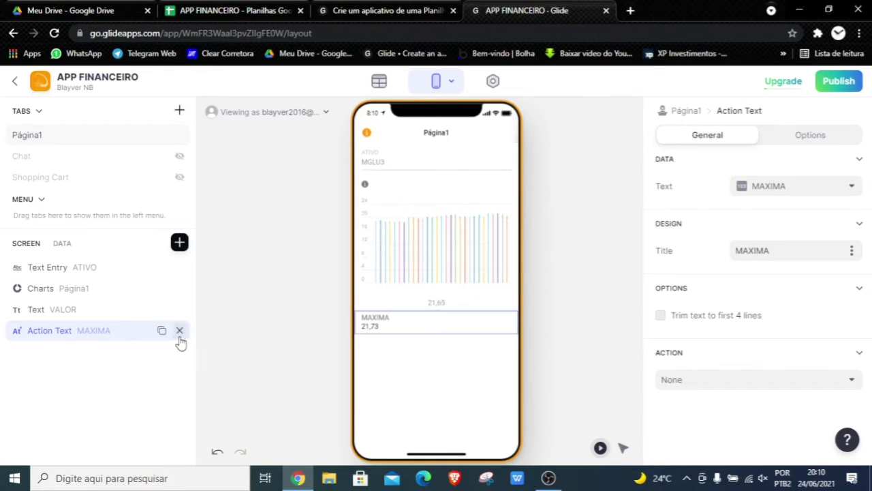
pyautogui.click(179, 310)
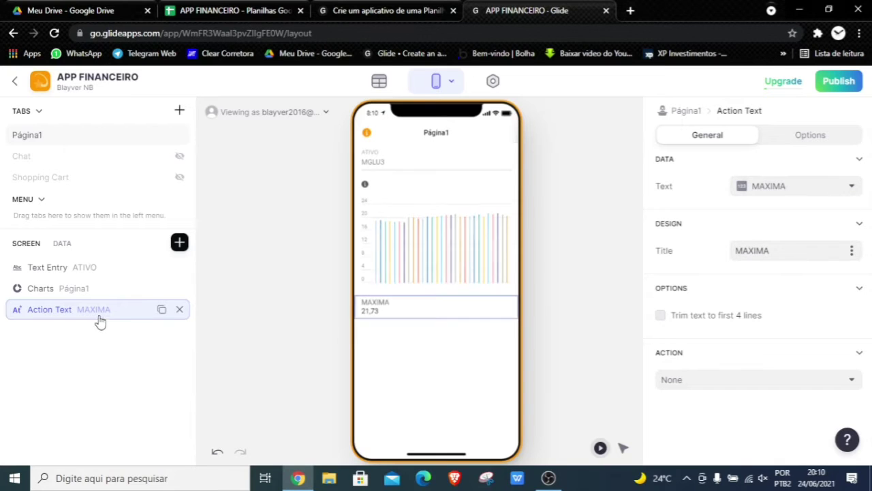
# - Duplicate the MAXIMA Action Text and set the upper one's text to the VALOR column
pyautogui.click(161, 309)
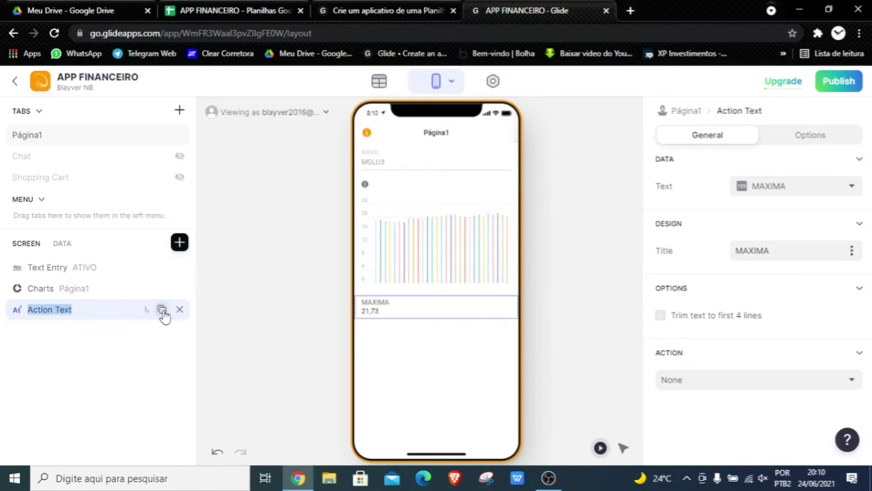
pyautogui.click(117, 311)
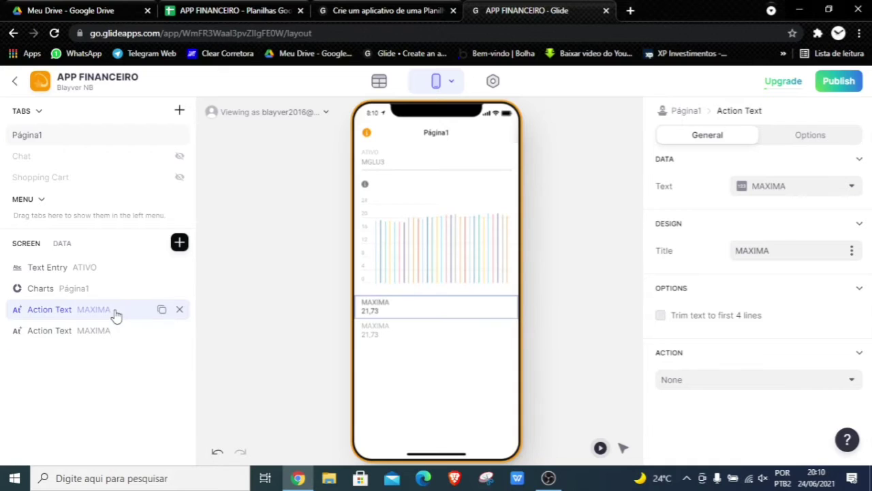
pyautogui.click(831, 189)
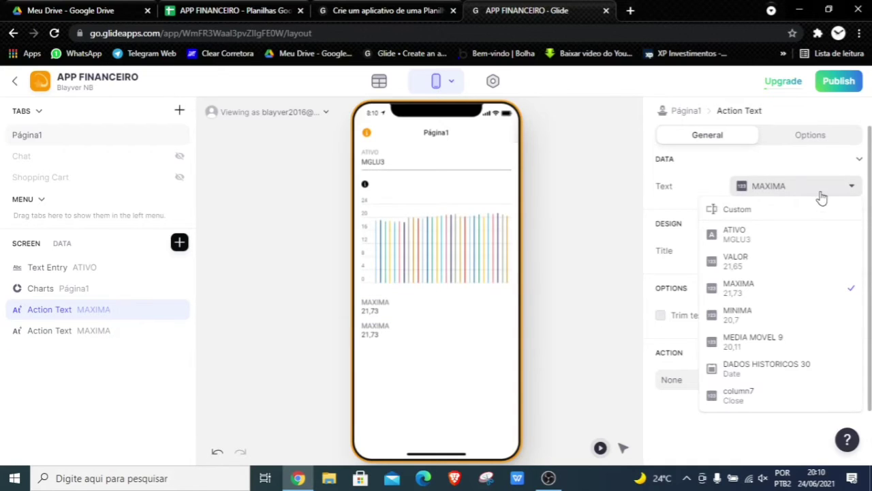
pyautogui.click(744, 240)
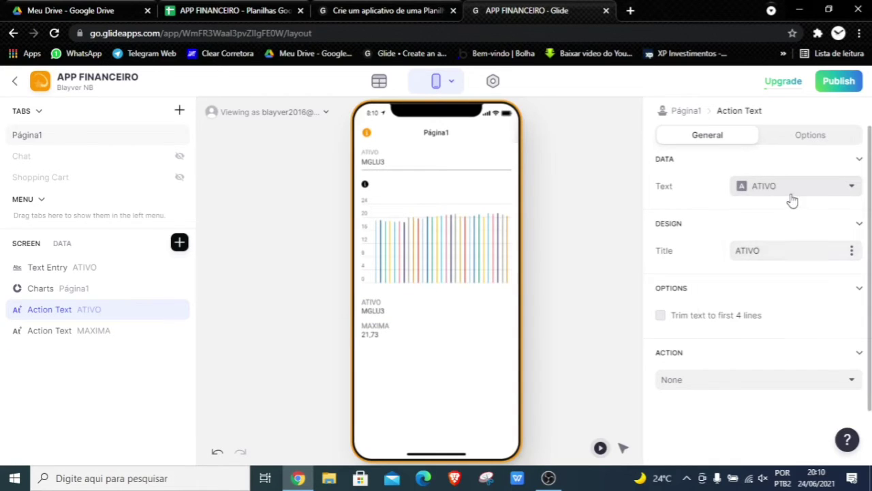
pyautogui.click(792, 197)
pyautogui.click(753, 256)
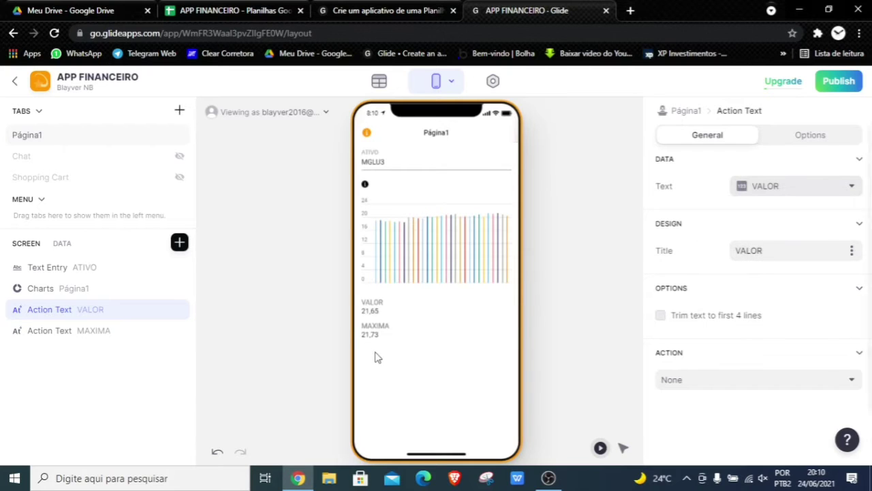
# - Duplicate the MAXIMA Action Text again and set the lower copy's text to the MINIMA column
pyautogui.click(140, 334)
pyautogui.click(161, 331)
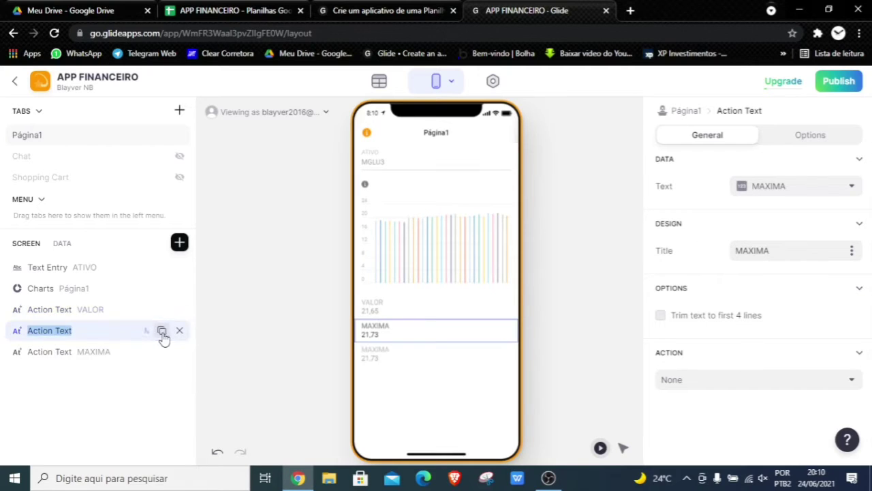
pyautogui.click(121, 355)
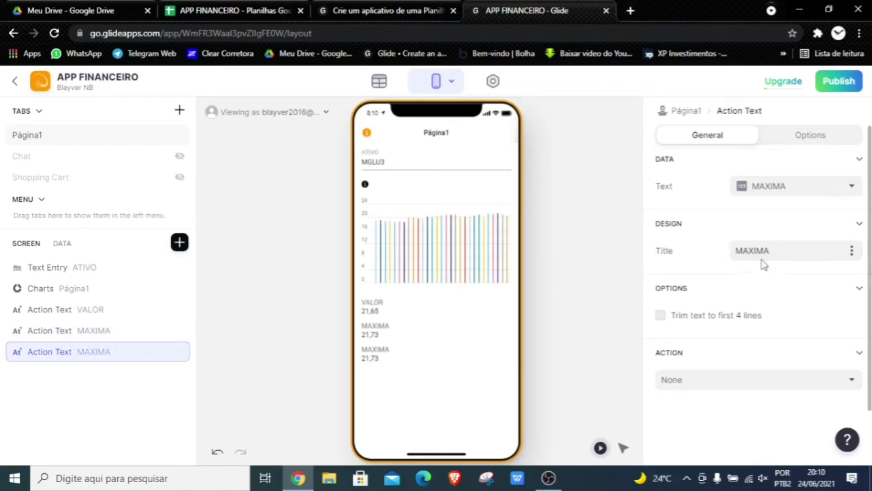
pyautogui.click(851, 191)
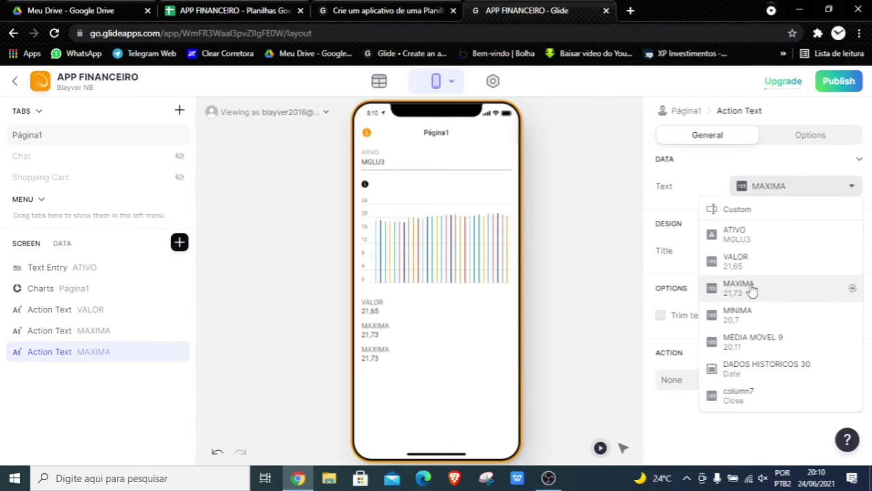
pyautogui.click(779, 292)
pyautogui.click(842, 193)
pyautogui.click(756, 311)
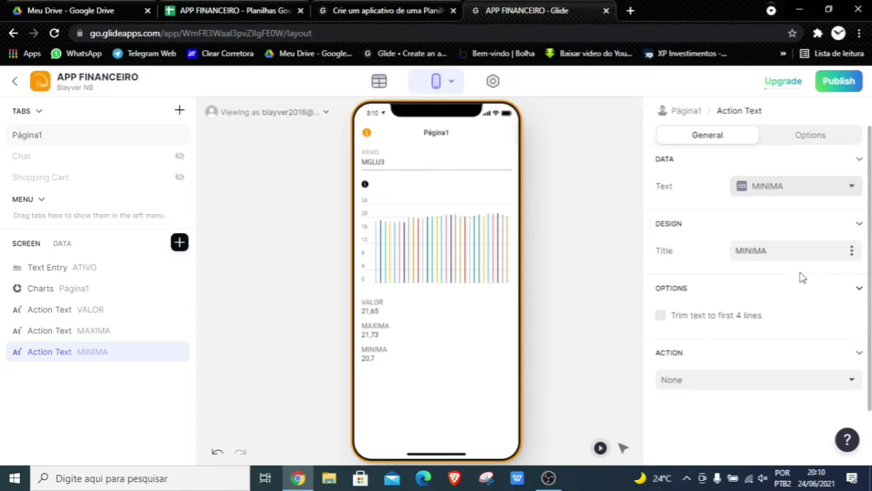
# - Duplicate the MINIMA Action Text and set the lower copy's text to the MEDIA MOVEL 9 column
pyautogui.click(160, 351)
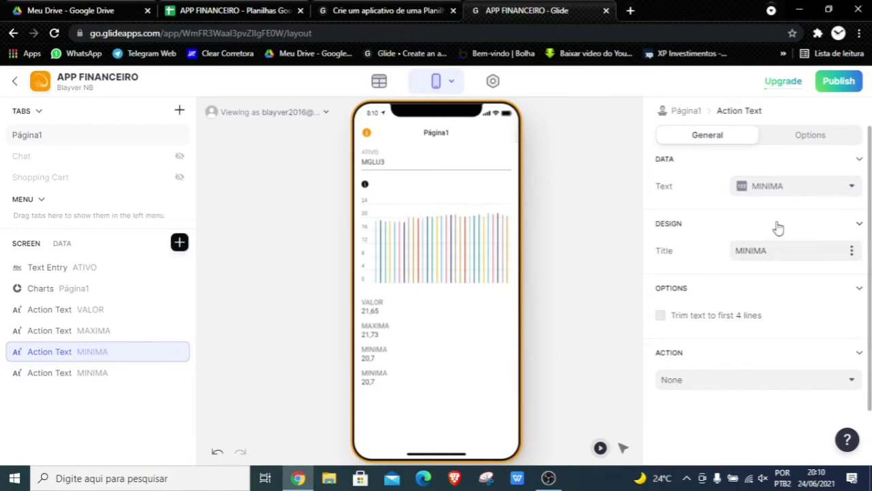
pyautogui.click(120, 373)
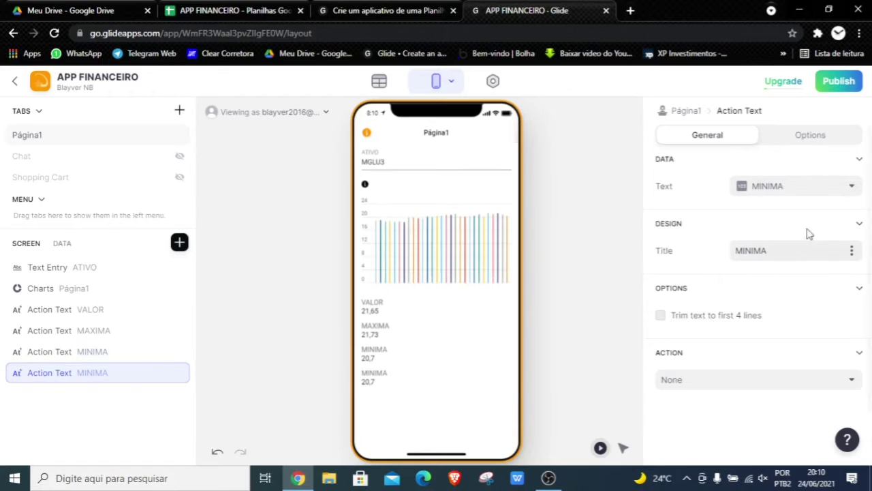
pyautogui.click(852, 188)
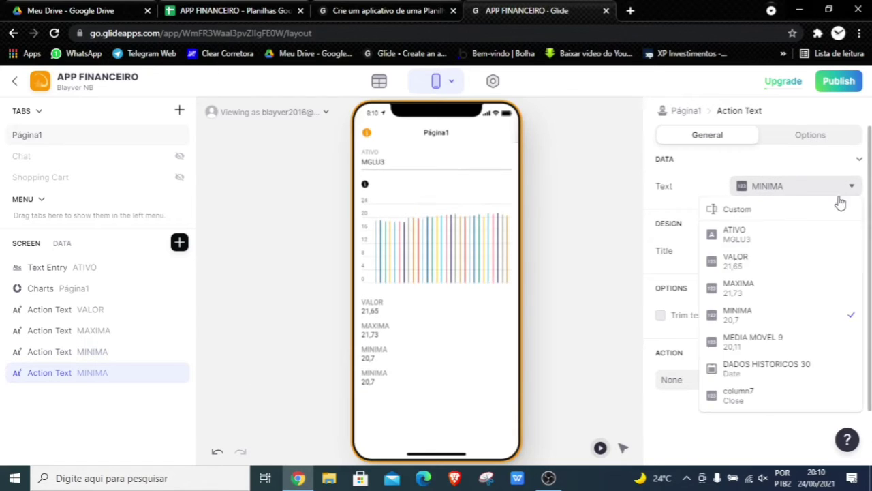
pyautogui.click(744, 342)
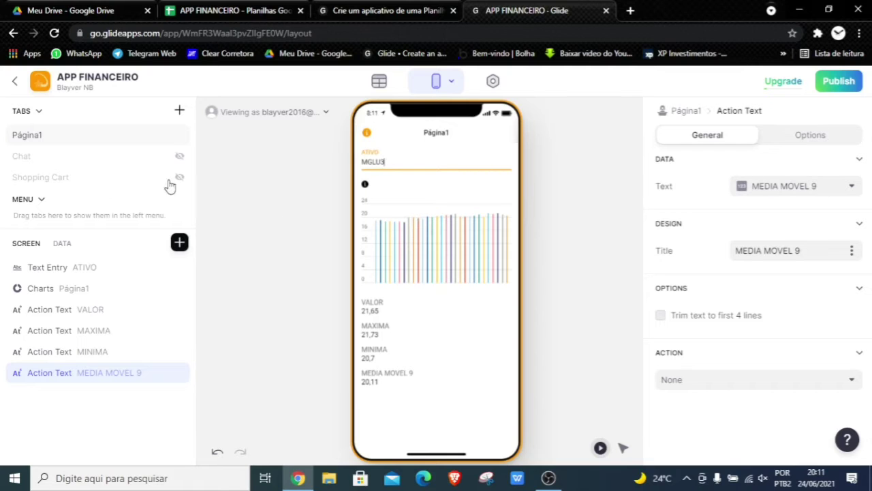
# - Try the Dark and Bold (dark) themes, apply Pure (dark) to the app, and return to the layout editor
pyautogui.click(492, 80)
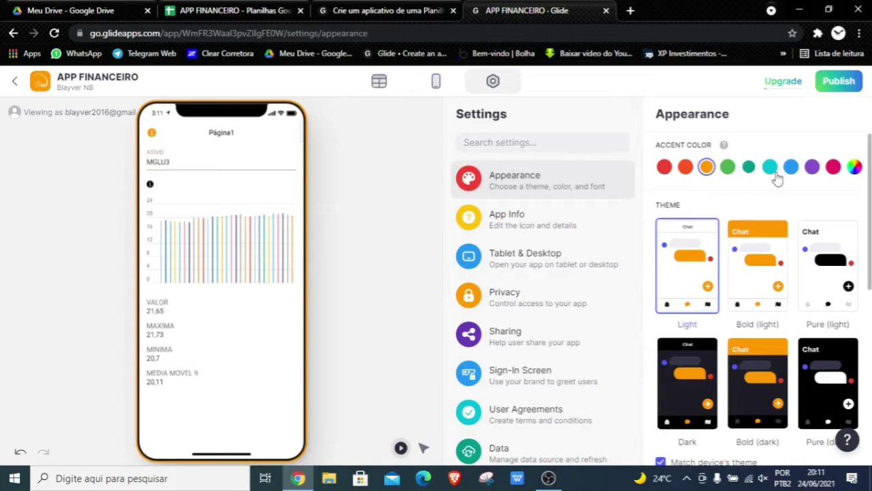
pyautogui.click(693, 399)
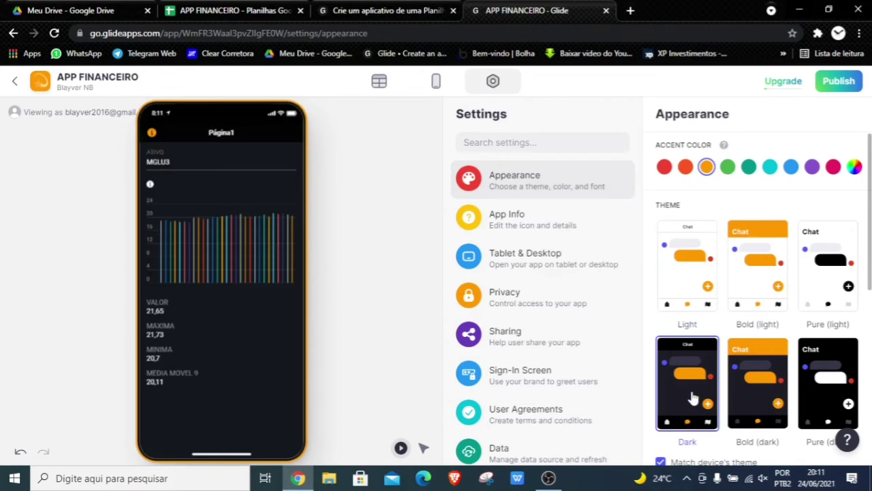
pyautogui.click(756, 400)
pyautogui.click(827, 397)
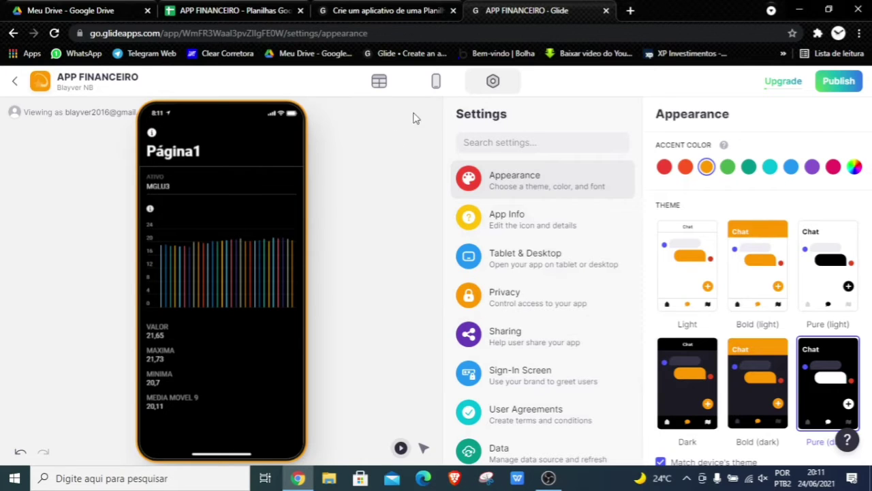
pyautogui.click(436, 81)
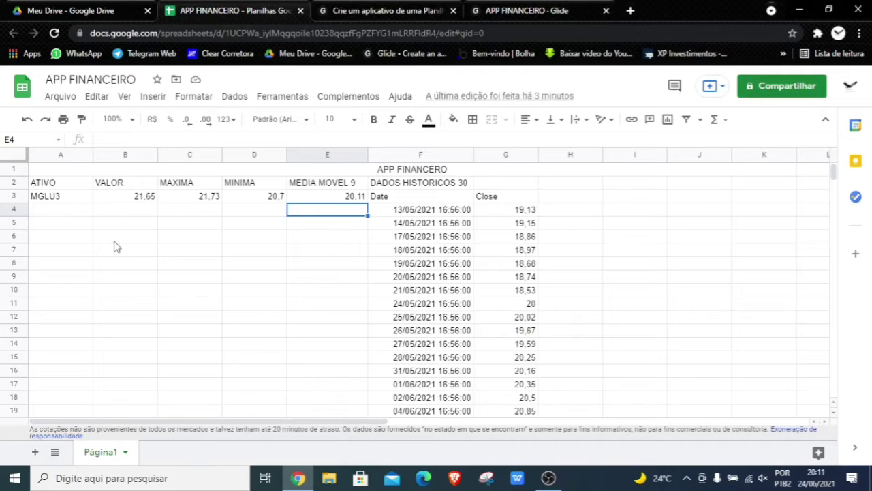
# - Switch to the APP FINANCEIRO spreadsheet and enter the header LISTA DE ATIVOS in cell H2
pyautogui.click(63, 197)
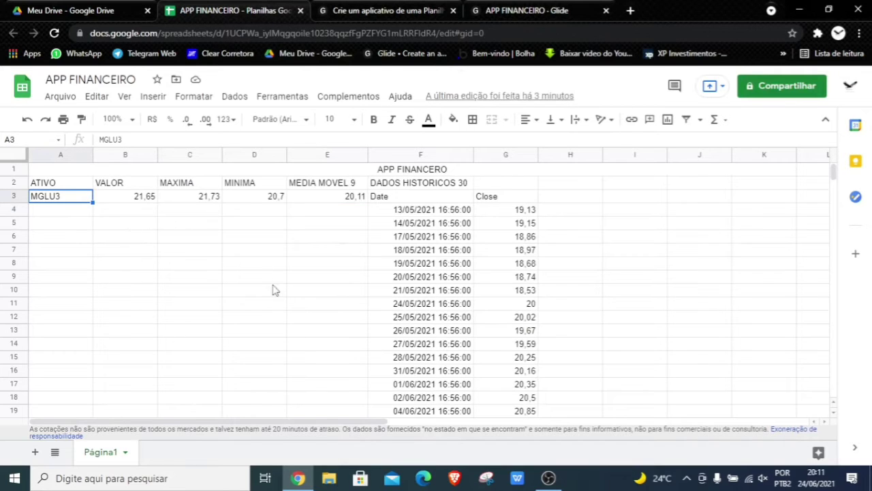
pyautogui.click(565, 184)
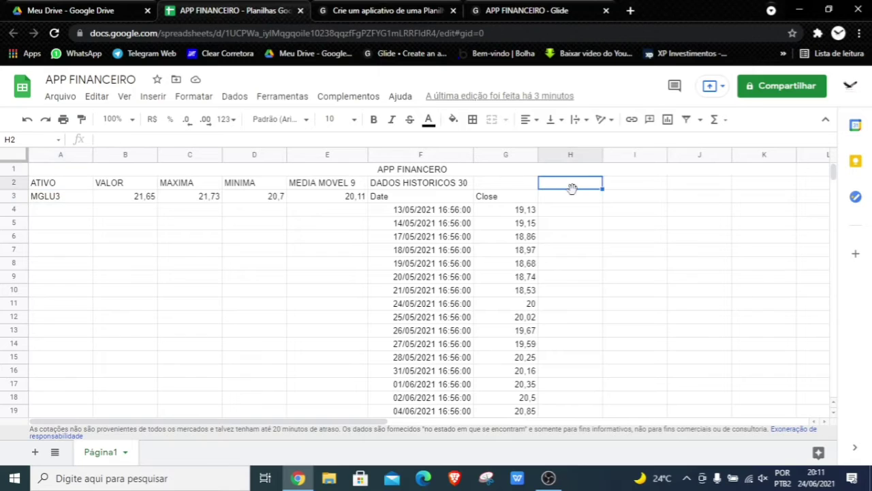
pyautogui.write('LISTA DE ATIVOS')
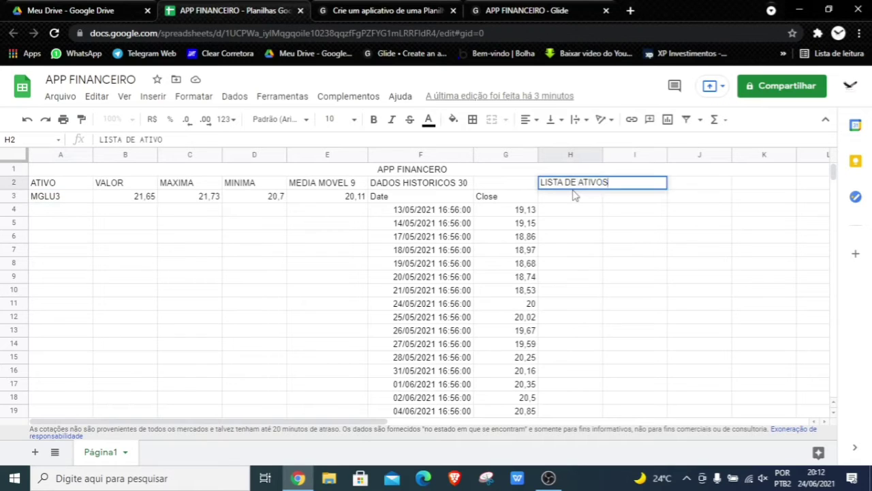
pyautogui.press('Return')
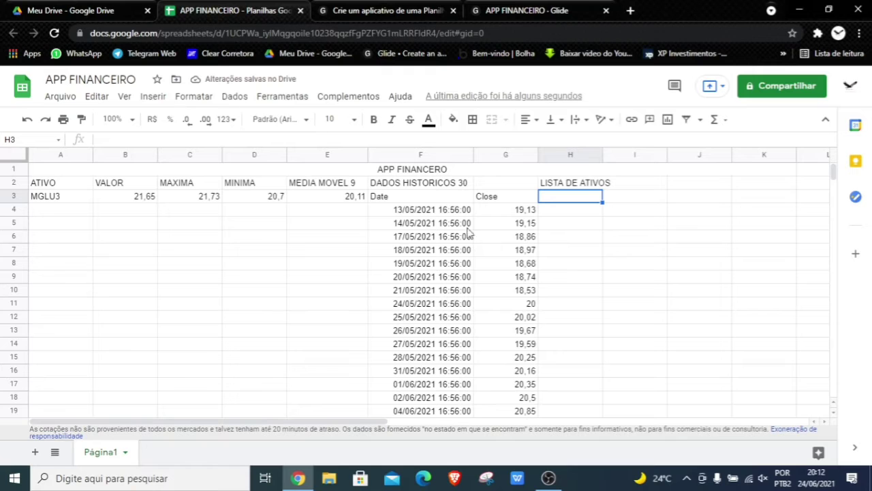
# - Open the TurboAnalises spreadsheet from Google Drive and copy the ticker codes in A2:A84 of the Ativos sheet
pyautogui.click(93, 15)
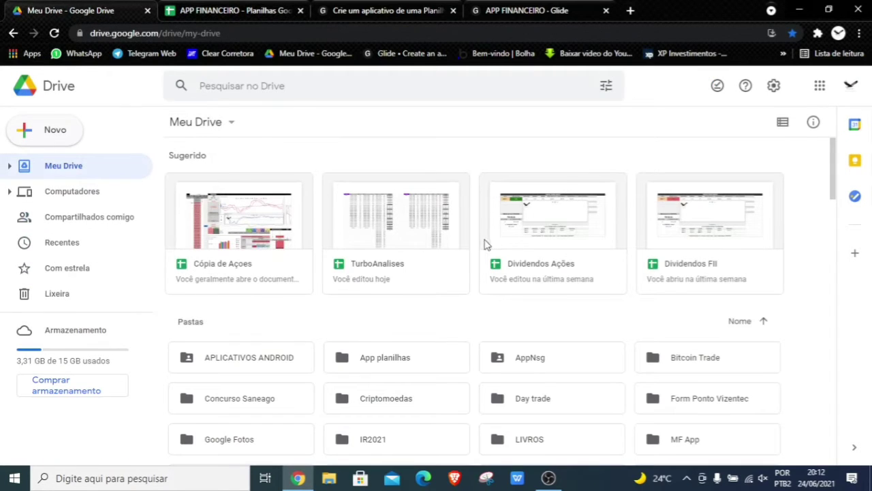
pyautogui.click(418, 250)
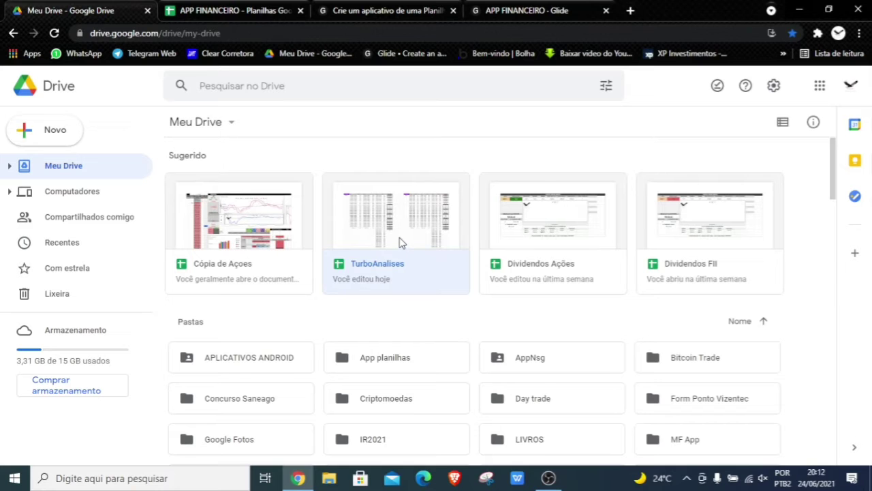
pyautogui.doubleClick(400, 242)
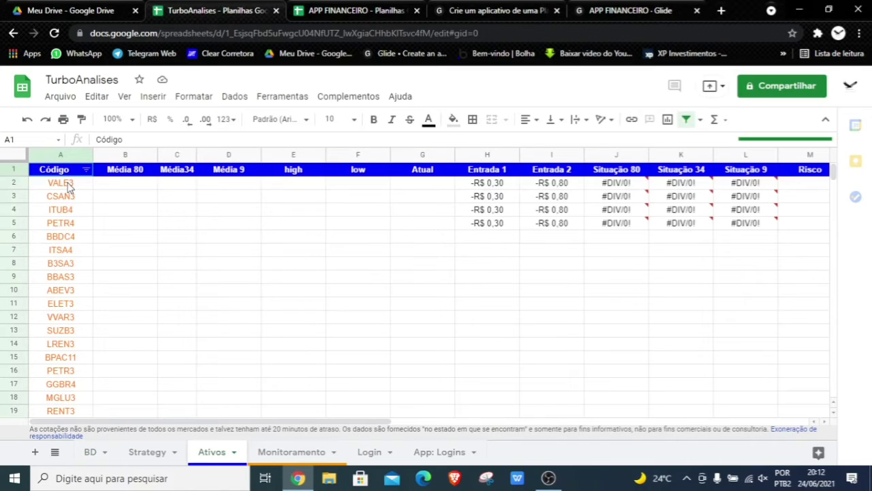
pyautogui.moveTo(68, 186)
pyautogui.mouseDown()
pyautogui.moveTo(82, 477)
pyautogui.moveTo(97, 169)
pyautogui.moveTo(74, 191)
pyautogui.mouseUp()
pyautogui.rightClick(78, 189)
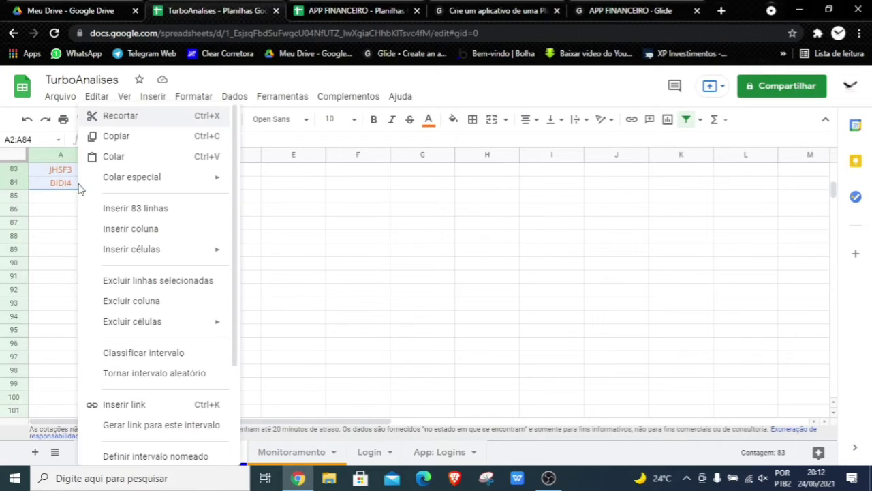
pyautogui.click(118, 136)
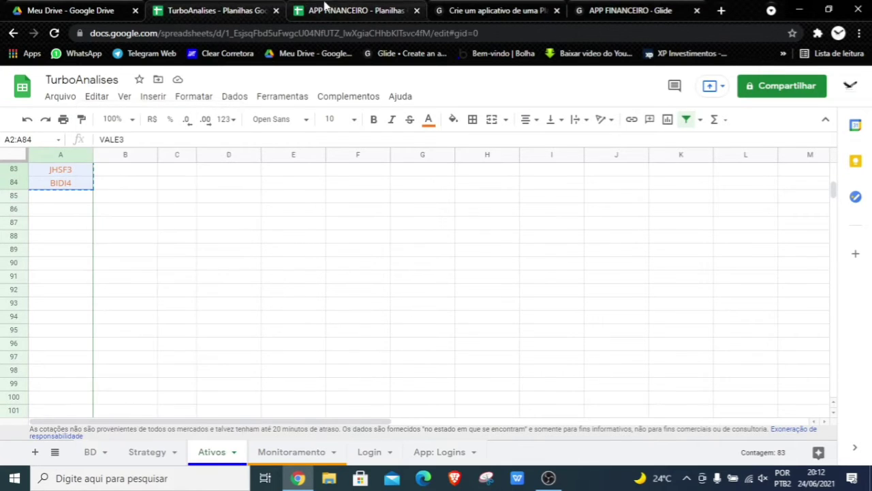
# - Close TurboAnalises and paste the copied tickers into the APP FINANCEIRO spreadsheet starting at H3, under LISTA DE ATIVOS
pyautogui.click(276, 10)
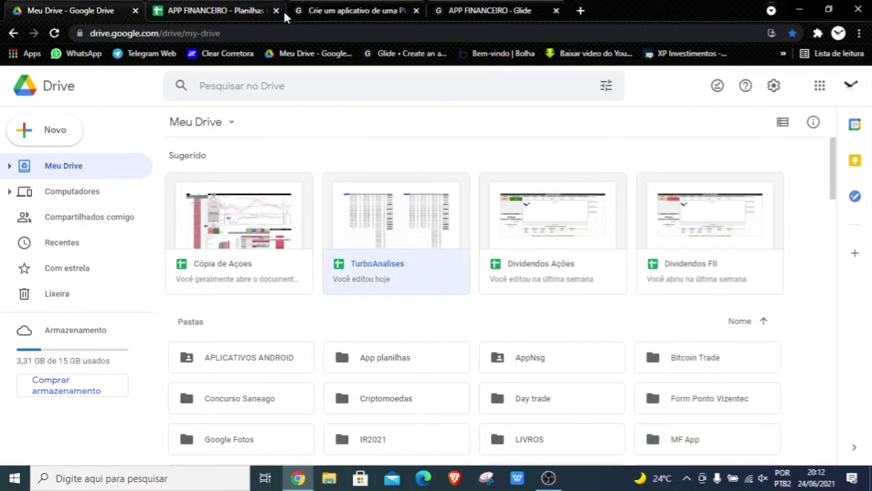
pyautogui.click(222, 15)
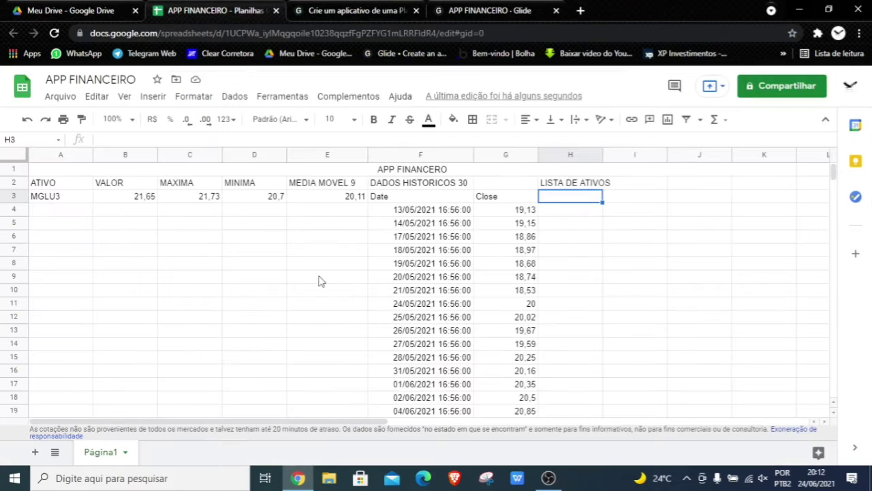
pyautogui.rightClick(562, 201)
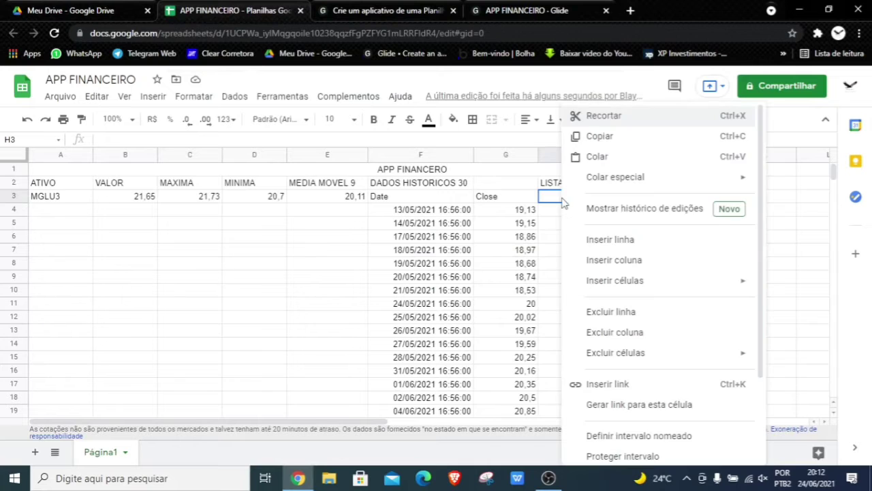
pyautogui.click(623, 157)
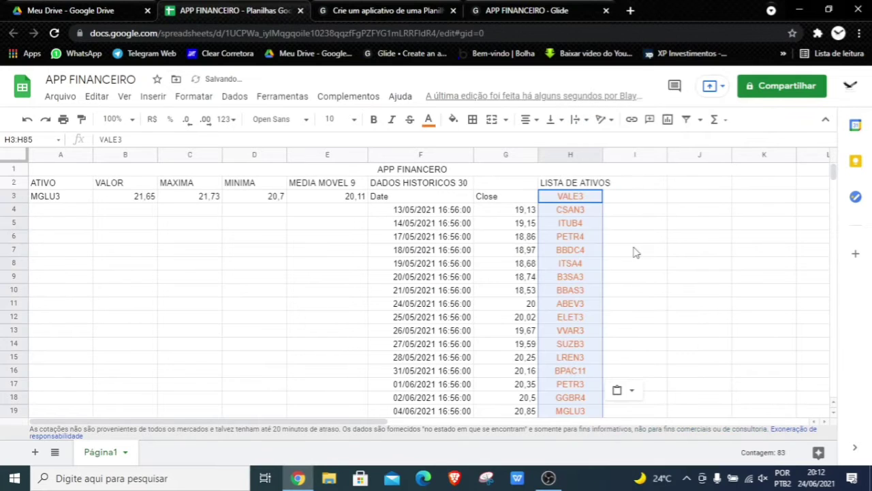
pyautogui.click(633, 249)
# - Switch to the Glide app, clear the ticker in the ATIVO field and delete the ATIVO Text Entry component
pyautogui.hotkey('ctrl', '4')
pyautogui.click(434, 203)
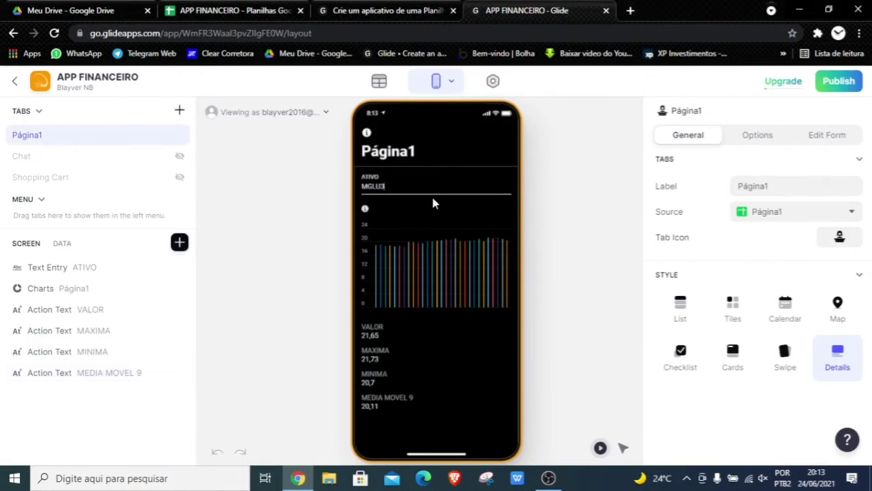
pyautogui.press('BackSpace')
pyautogui.press('BackSpace')
pyautogui.press('BackSpace')
pyautogui.press('BackSpace')
pyautogui.press('BackSpace')
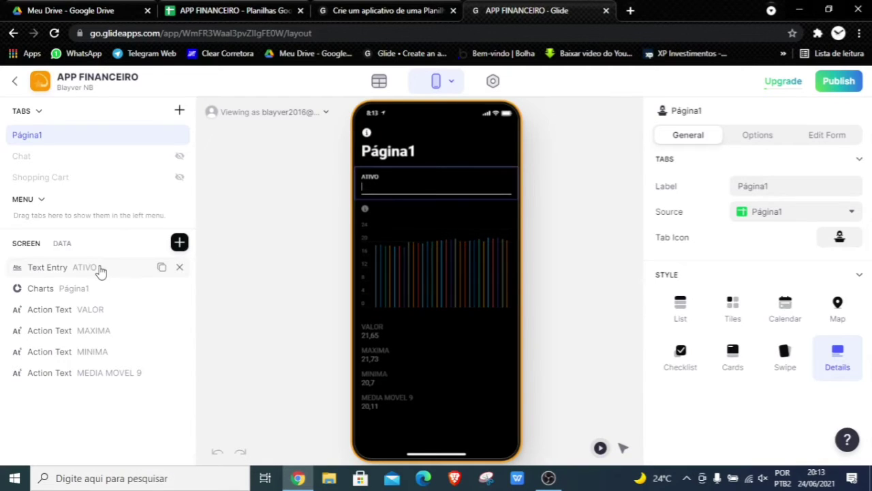
pyautogui.click(180, 268)
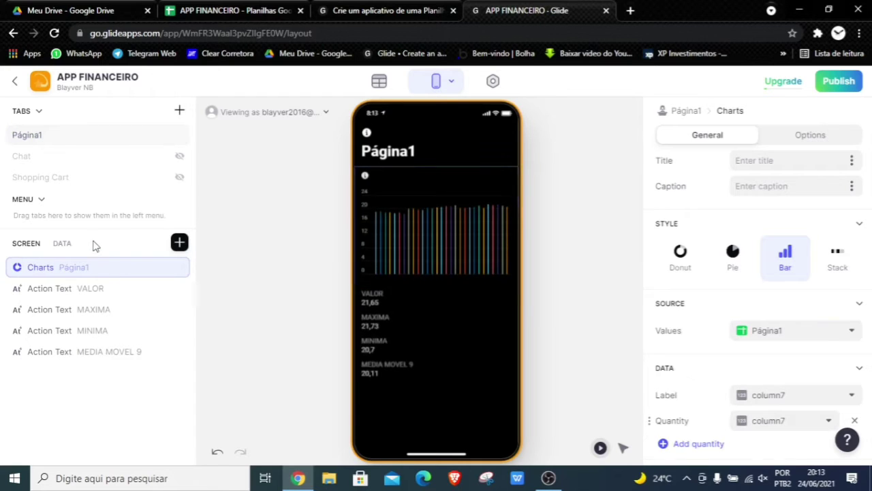
# - Add a Choice component for ATIVO and move it above the chart in the component list
pyautogui.click(179, 242)
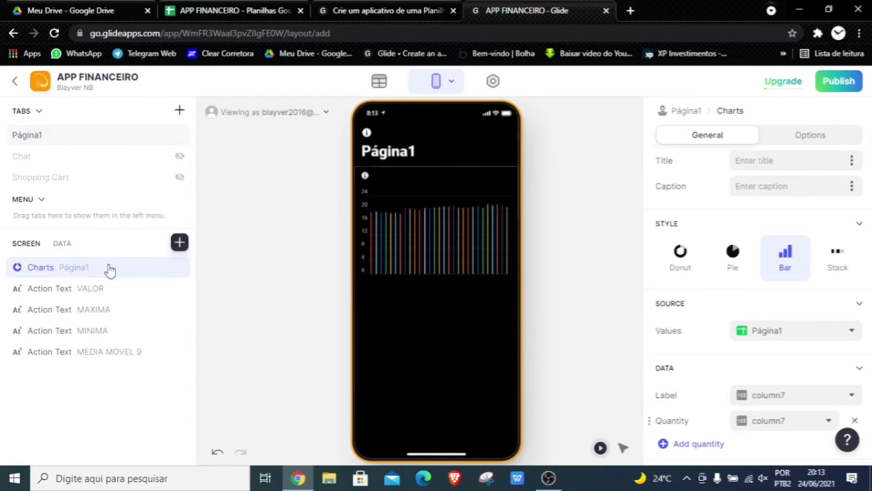
pyautogui.click(253, 142)
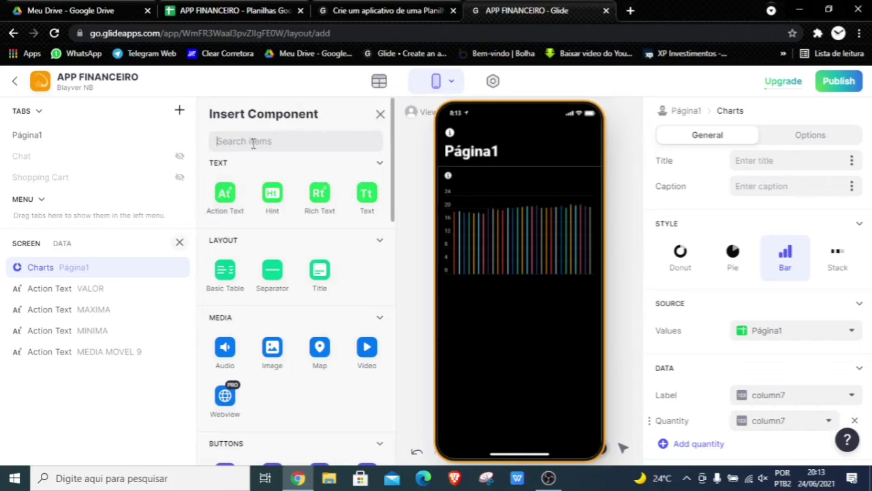
pyautogui.write('CHO')
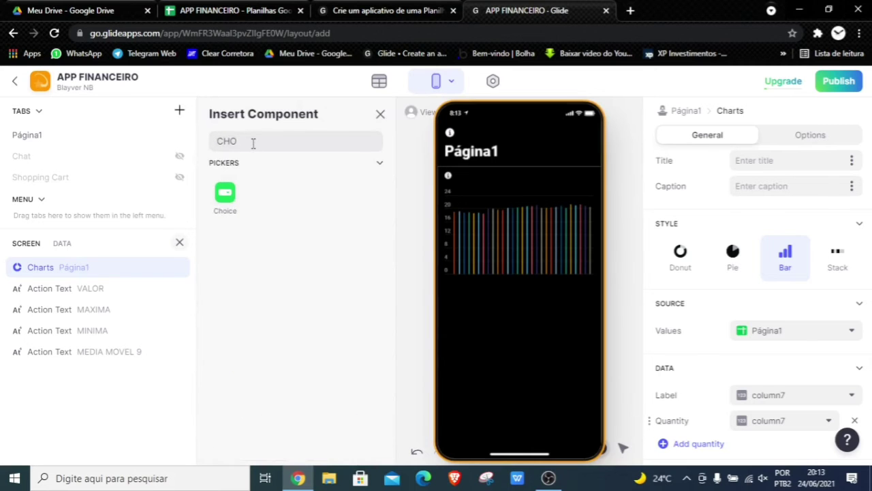
pyautogui.click(226, 203)
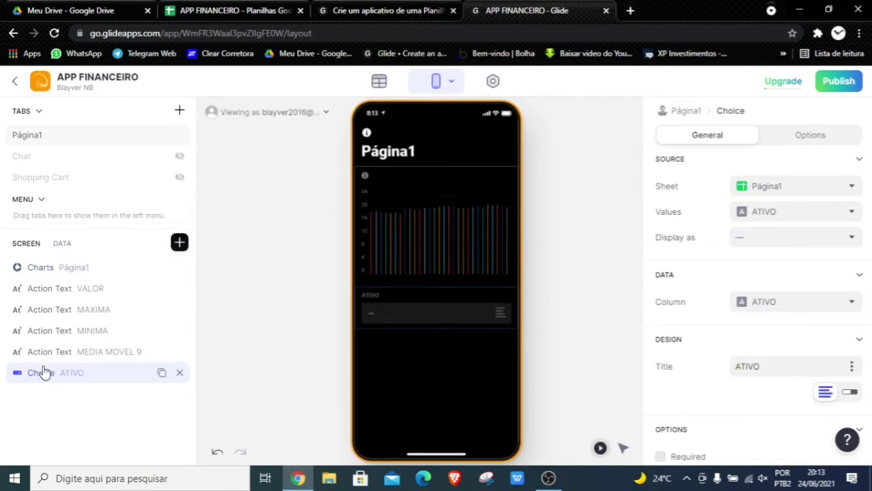
pyautogui.moveTo(43, 368); pyautogui.dragTo(54, 271)
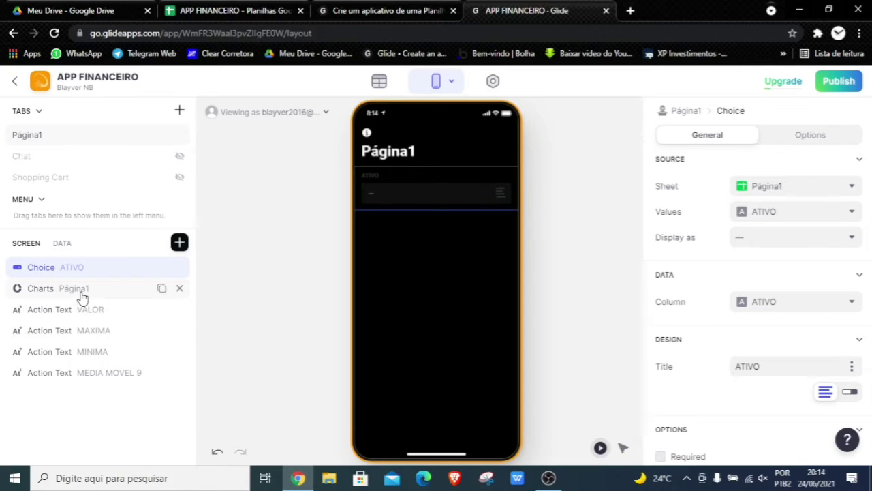
pyautogui.click(579, 211)
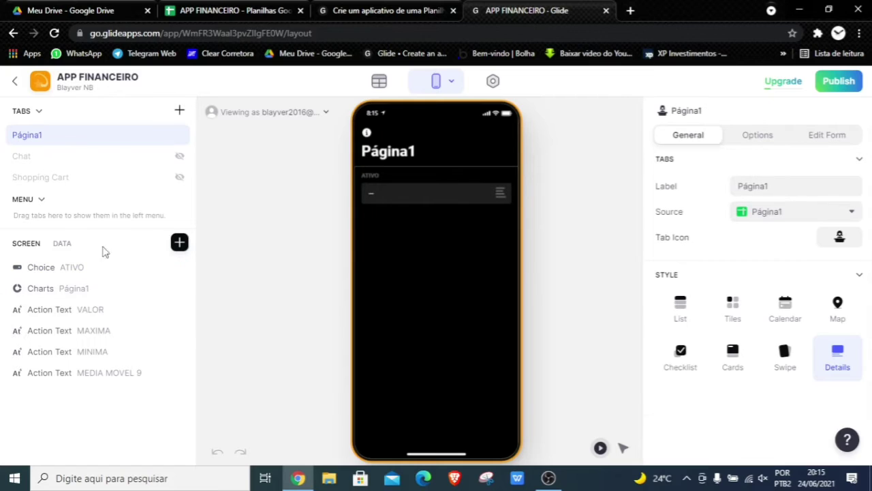
# - Set the Choice component's values to LISTA DE ATIVOS and keep ATIVO as the column it writes to
pyautogui.click(28, 269)
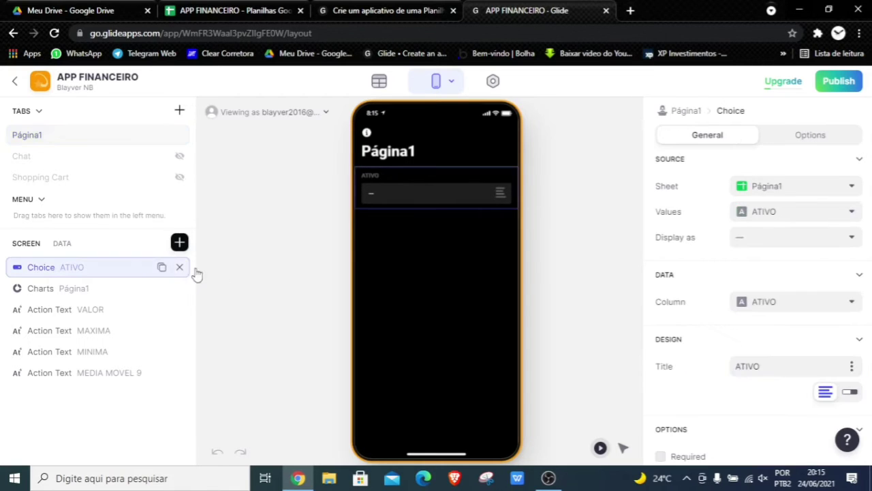
pyautogui.click(823, 212)
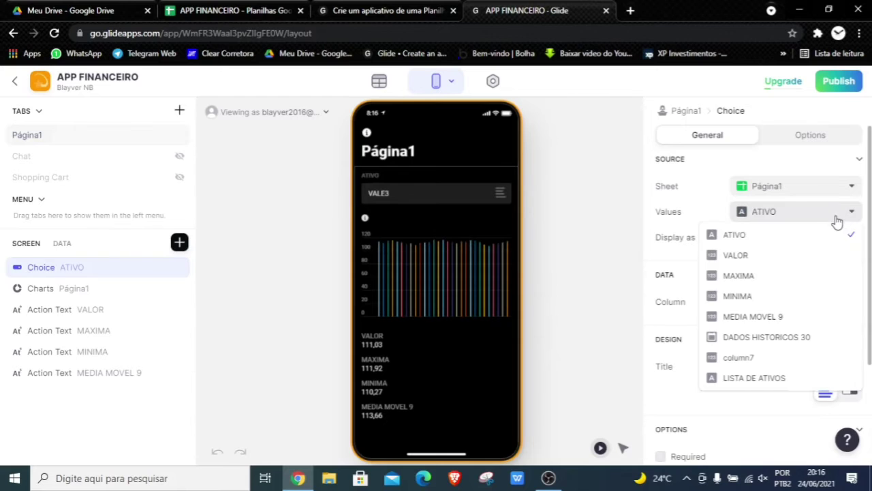
pyautogui.click(756, 380)
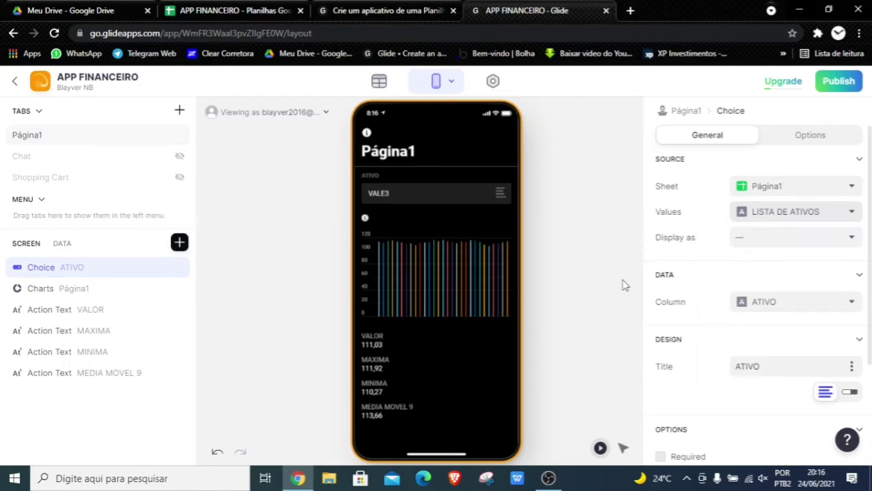
pyautogui.click(799, 305)
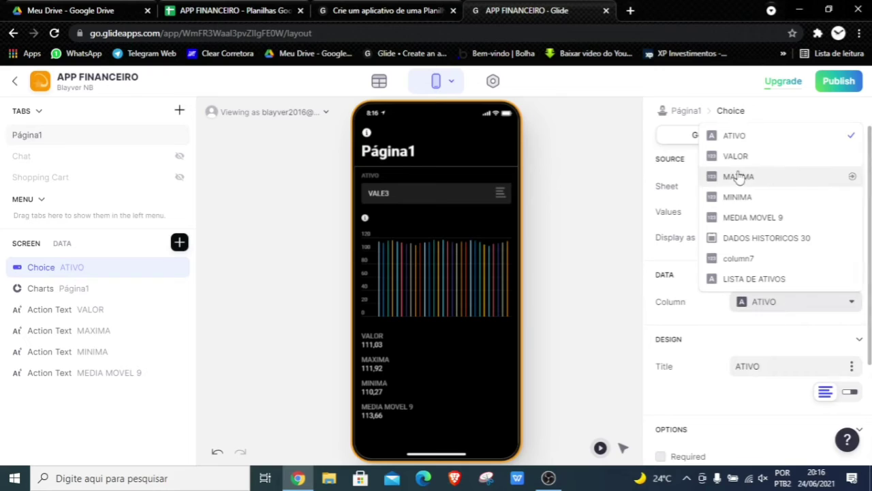
pyautogui.click(737, 136)
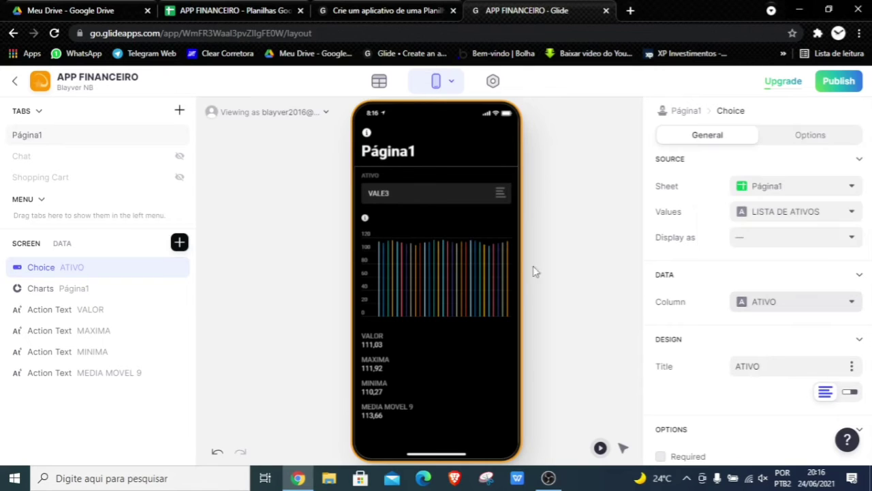
# - Choose VVAR3 in the app's ATIVO picker and check the ATIVO cell A3 in the APP FINANCEIRO spreadsheet
pyautogui.click(502, 194)
pyautogui.scroll(-3, 418, 225)
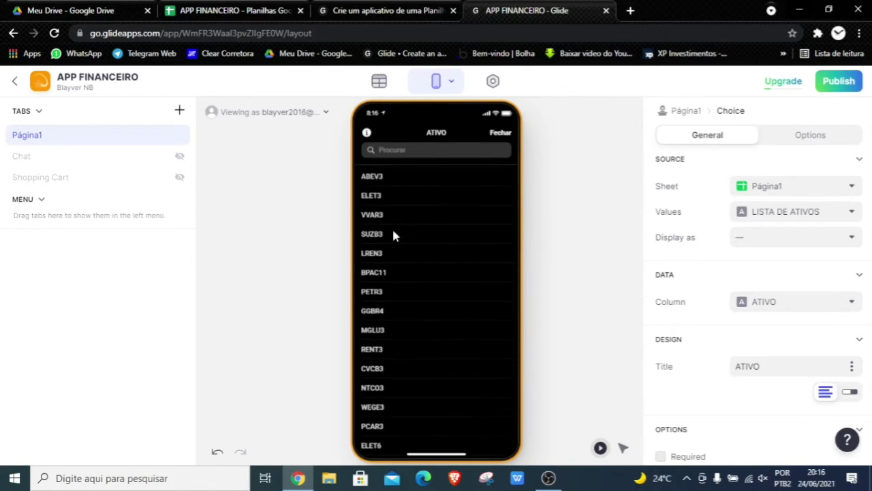
pyautogui.click(418, 222)
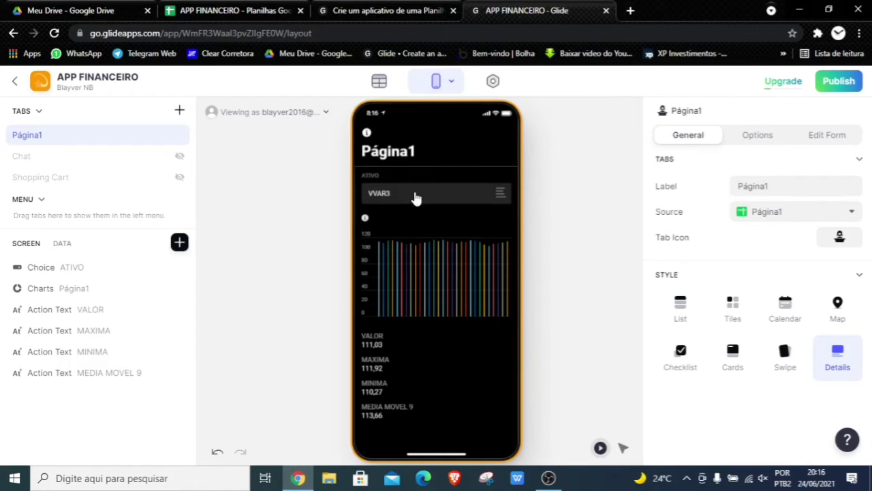
pyautogui.click(232, 11)
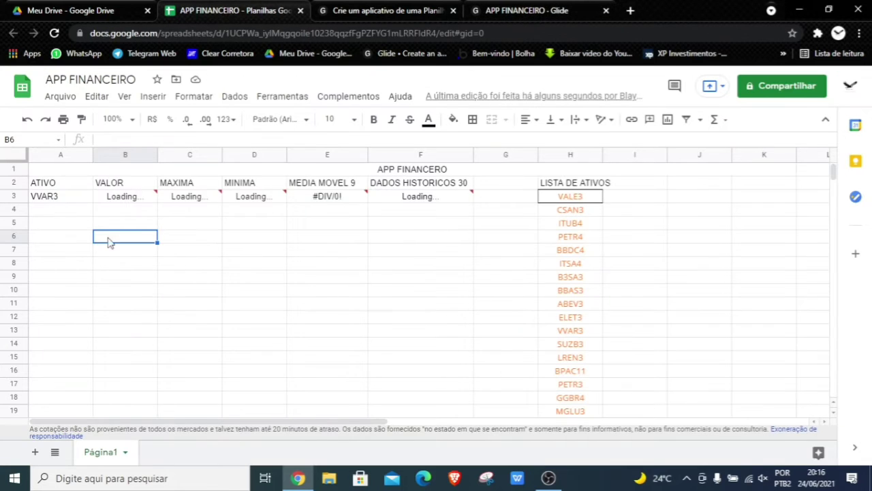
pyautogui.click(79, 202)
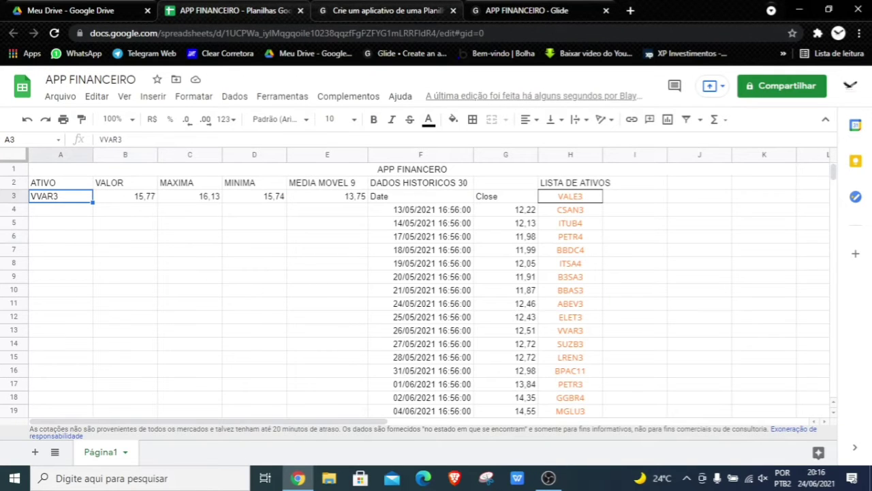
# - Return to the Glide app and choose SUZB3 in the ATIVO picker
pyautogui.click(409, 11)
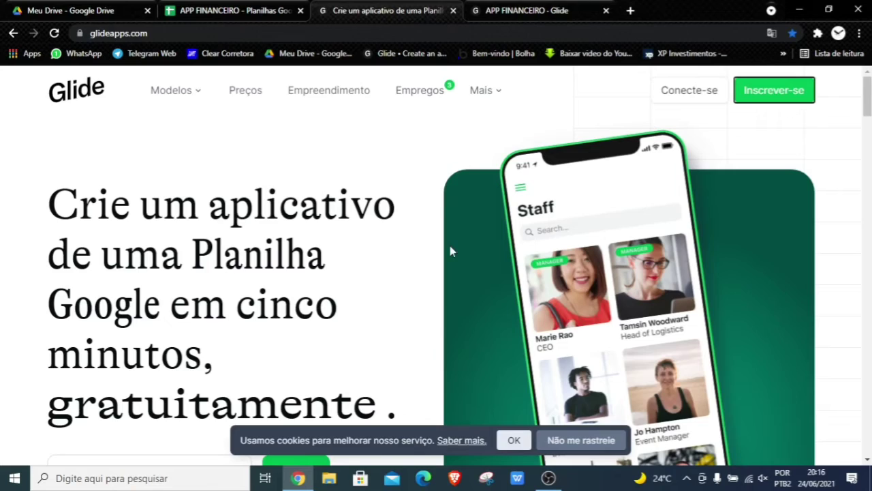
pyautogui.click(514, 12)
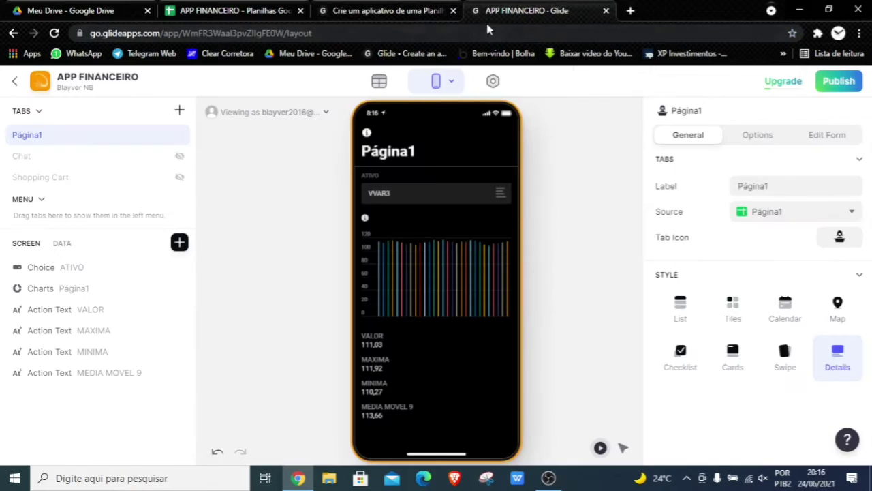
pyautogui.click(497, 198)
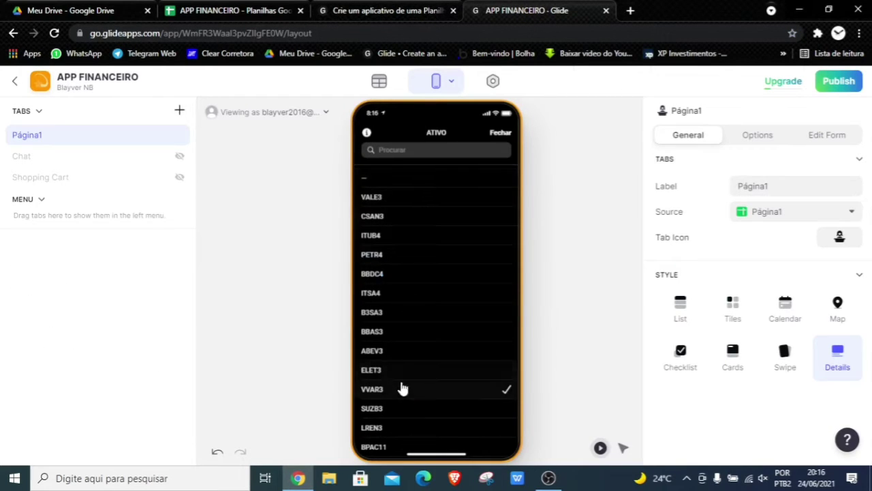
pyautogui.scroll(-2, 405, 381)
pyautogui.click(416, 321)
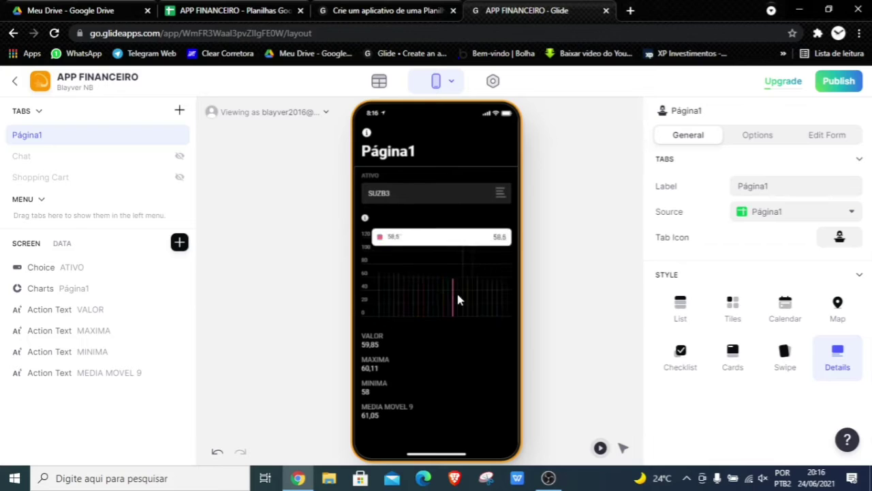
# - Choose ITSA4 from the ATIVO ticker list in the app preview
pyautogui.click(501, 197)
pyautogui.scroll(-3, 403, 311)
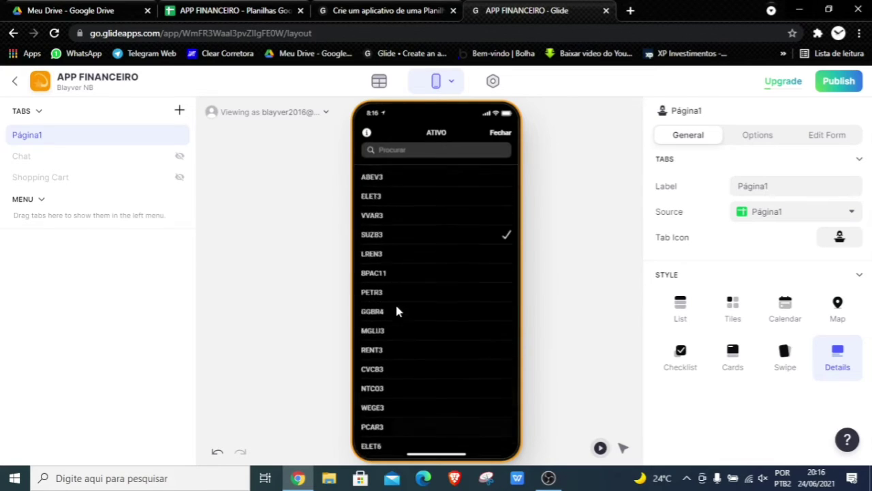
pyautogui.scroll(3, 399, 311)
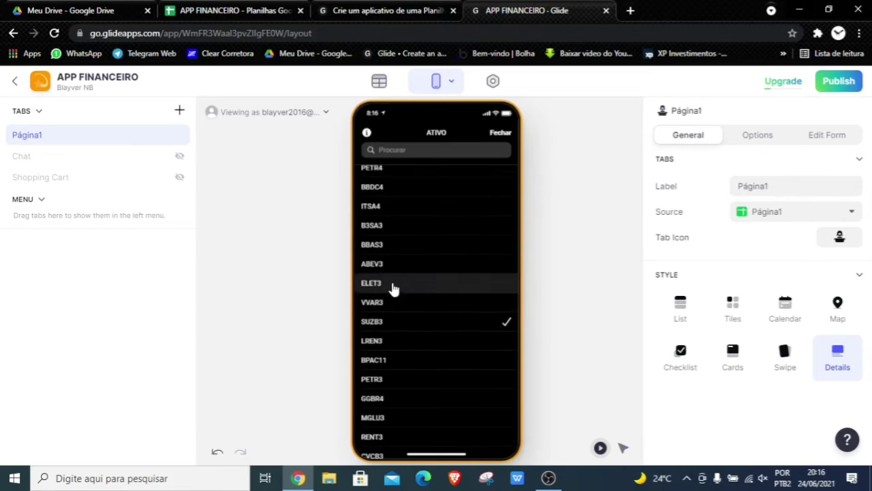
pyautogui.click(404, 208)
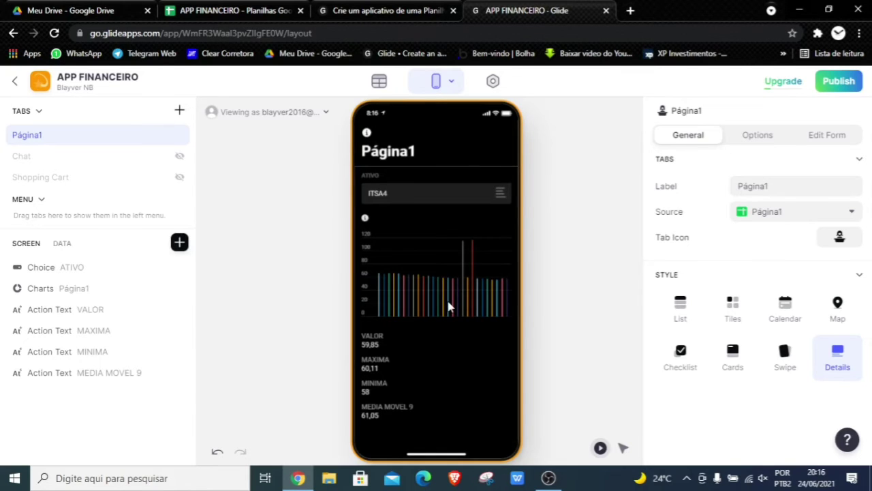
# - Set the bar chart's label column to DADOS HISTORICOS 30 and inspect the bars
pyautogui.click(448, 307)
pyautogui.click(840, 332)
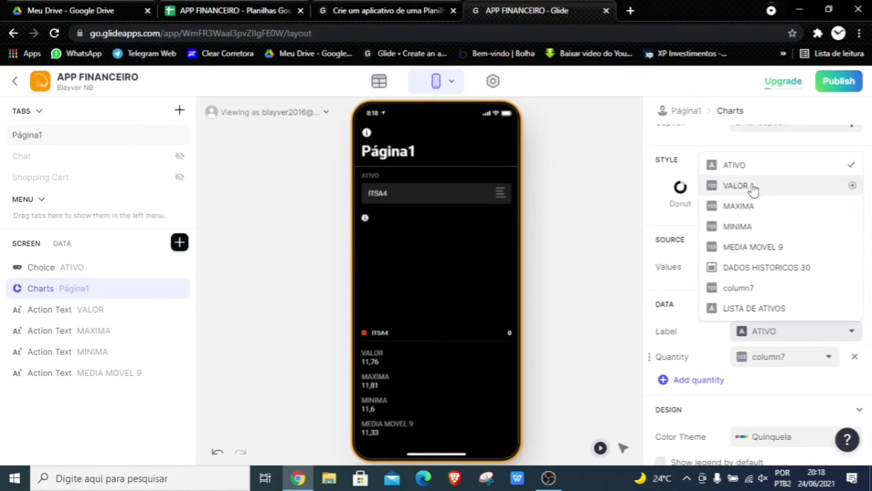
pyautogui.click(777, 270)
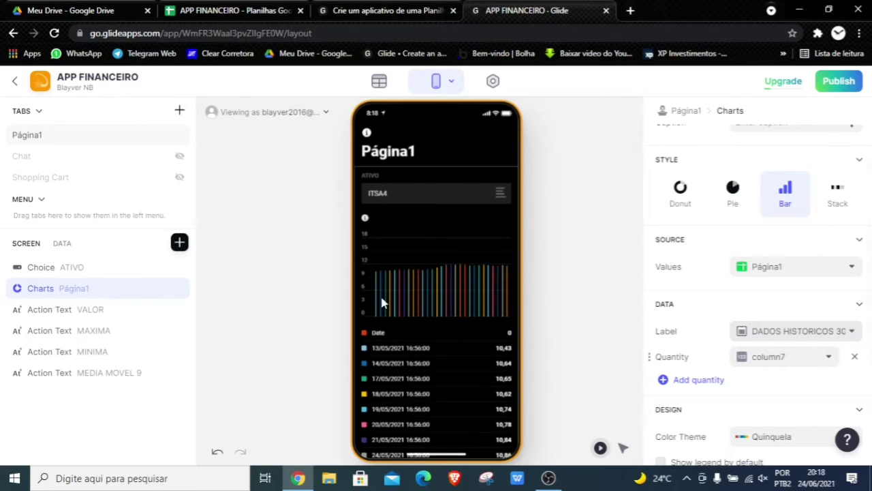
pyautogui.moveTo(454, 303)
pyautogui.moveTo(412, 297)
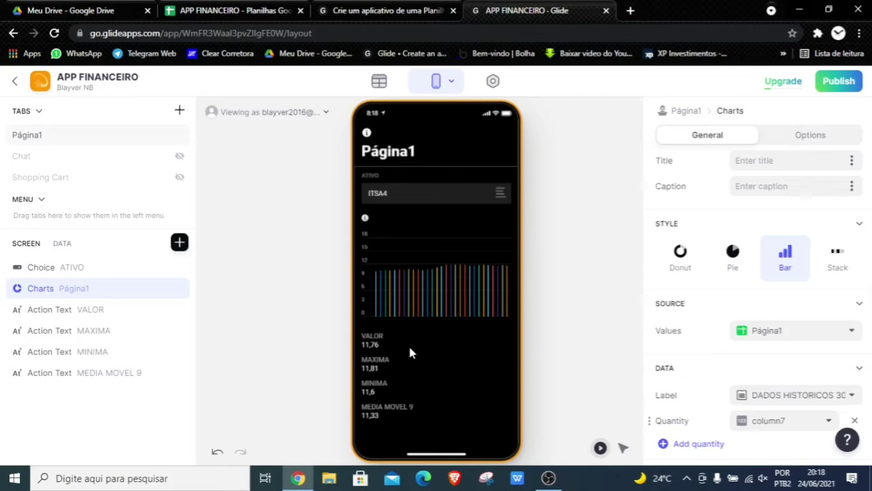
# - Rename the Página1 tab to HOME, add a new tab and try switching between both in the preview
pyautogui.doubleClick(62, 134)
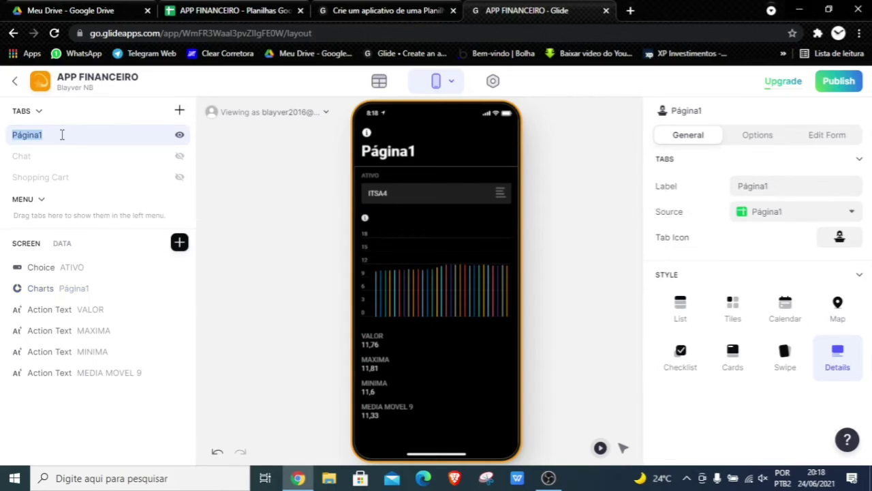
pyautogui.press('BackSpace')
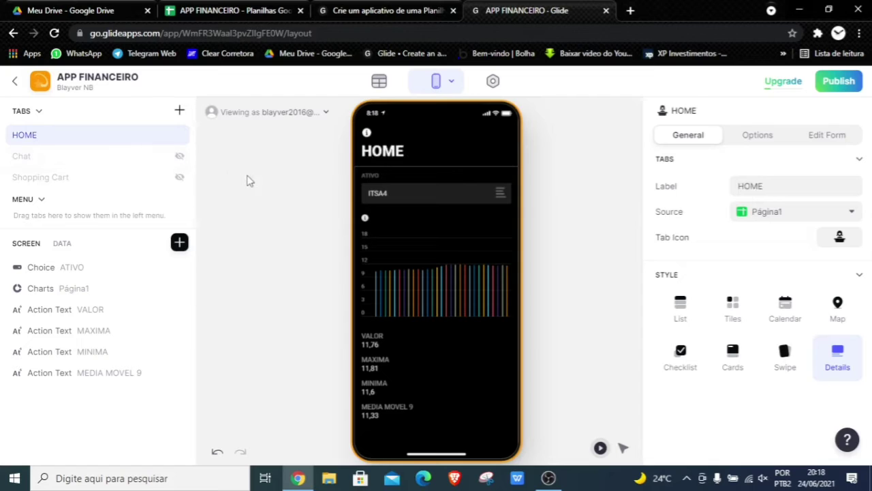
pyautogui.click(180, 112)
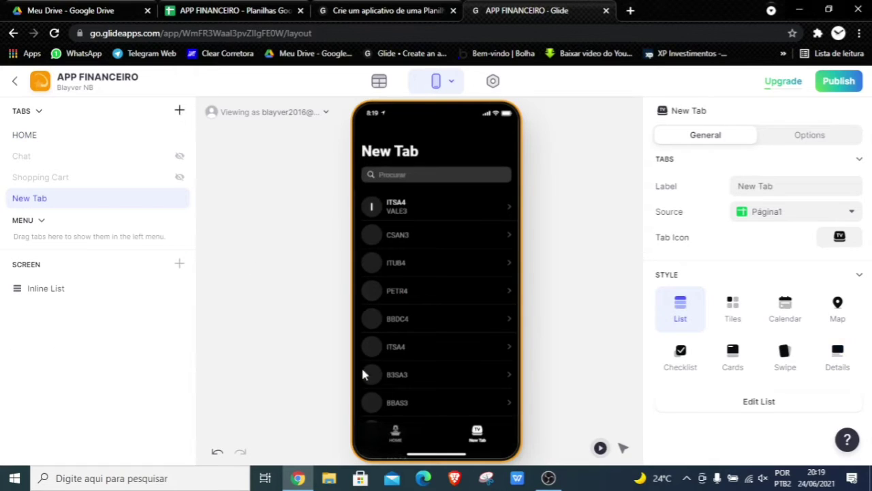
pyautogui.click(397, 439)
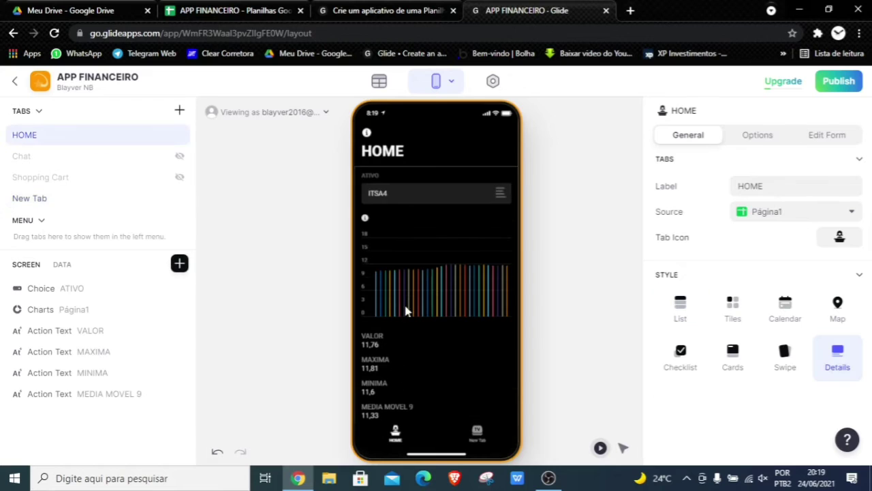
pyautogui.click(477, 436)
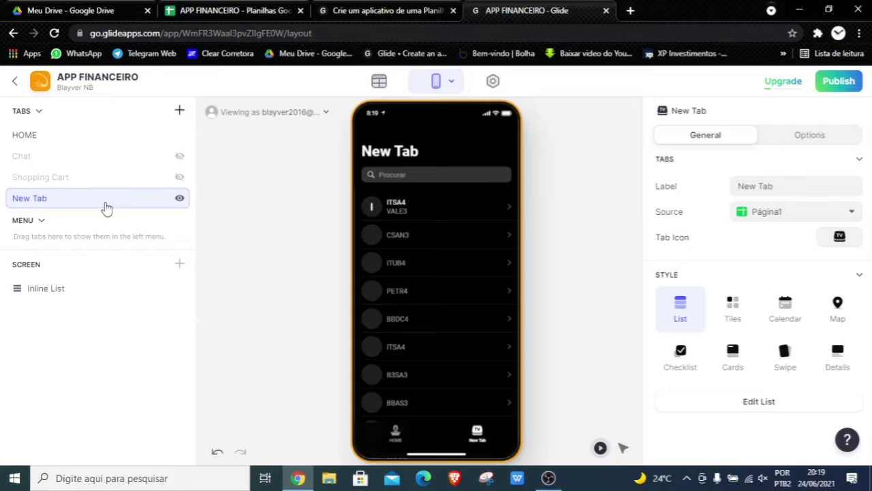
# - Rename the new tab to MEUS ATIVOS and switch between HOME and MEUS ATIVOS in the preview
pyautogui.doubleClick(60, 199)
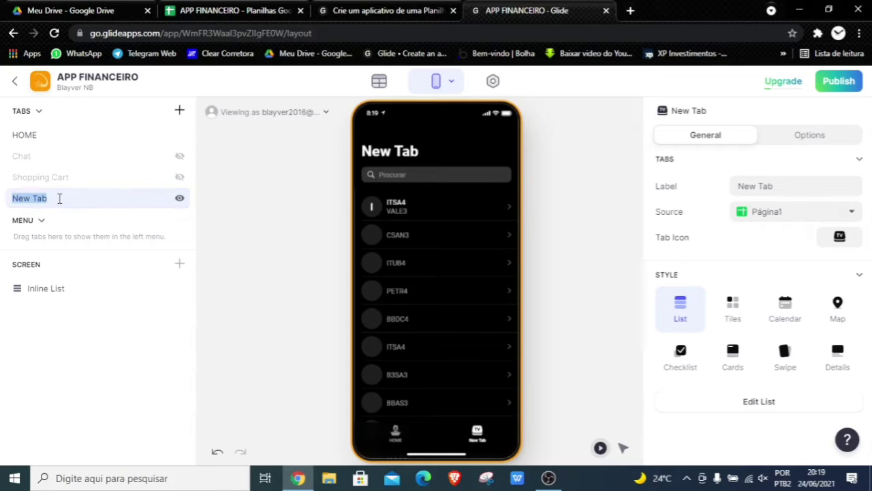
pyautogui.write('MINHA LISTA')
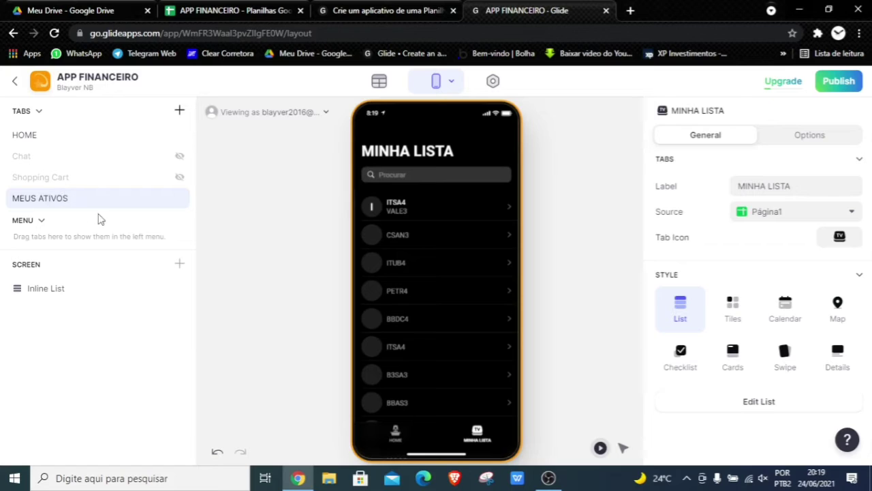
pyautogui.press('Return')
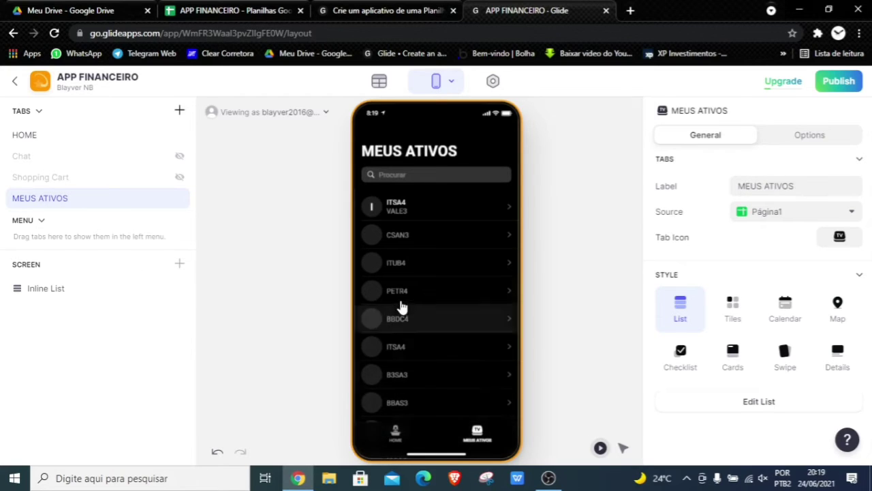
pyautogui.click(396, 431)
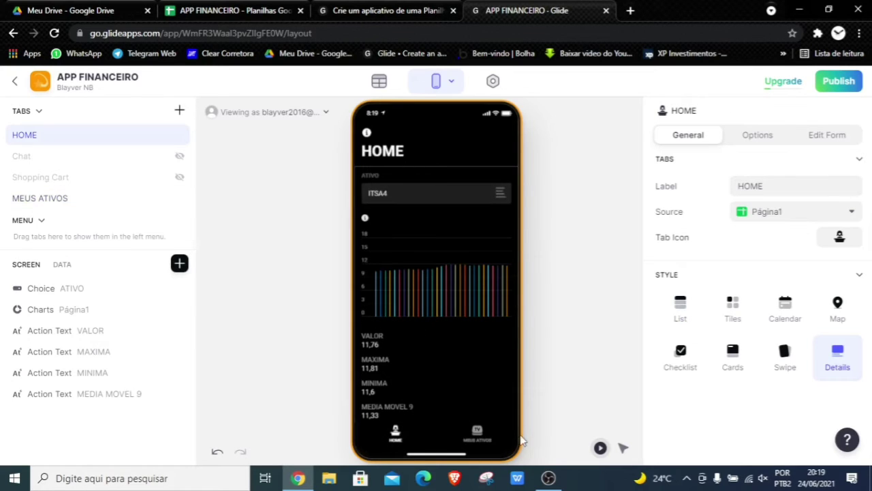
pyautogui.click(477, 433)
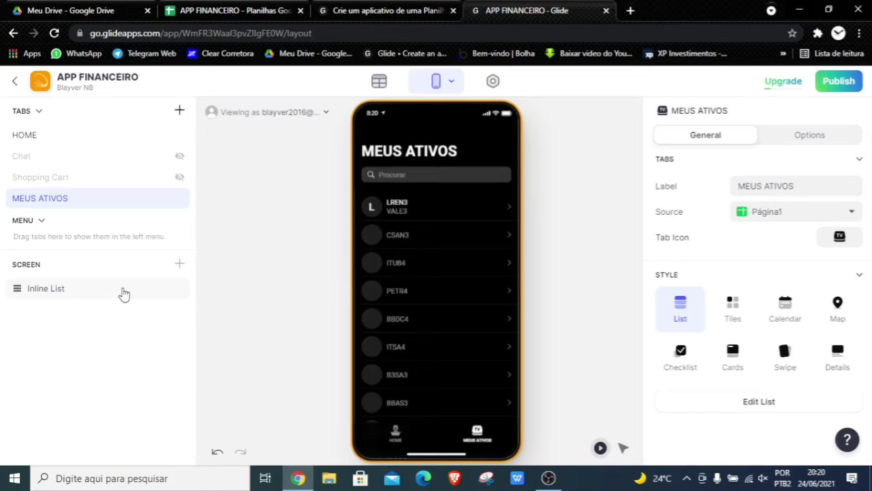
# - Switch to the APP FINANCEIRO spreadsheet, add a second sheet and rename the Página1 sheet to HOME
pyautogui.click(248, 12)
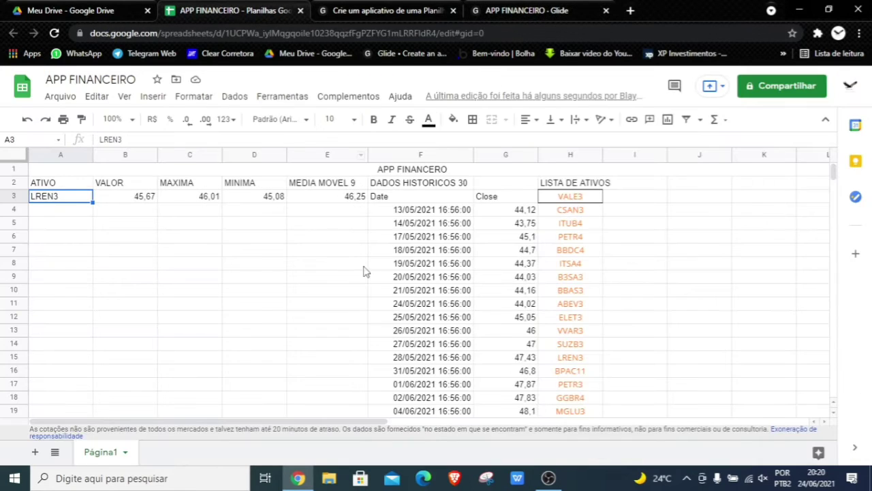
pyautogui.click(35, 453)
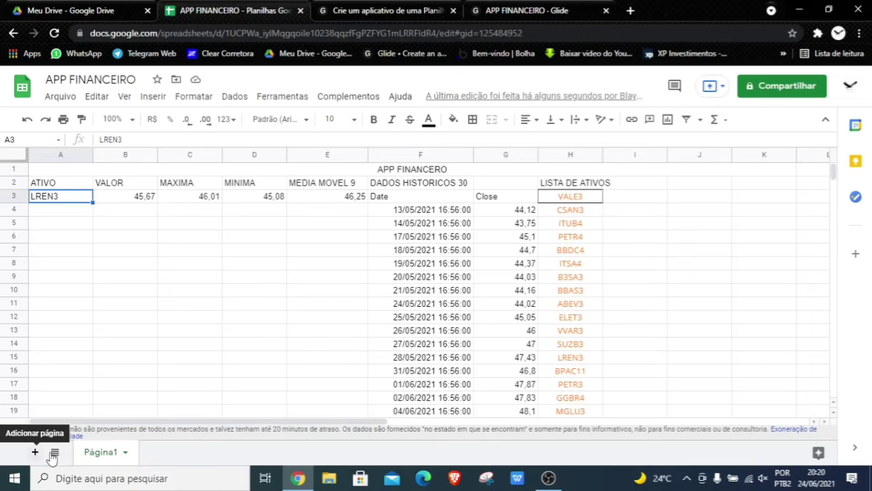
pyautogui.click(116, 454)
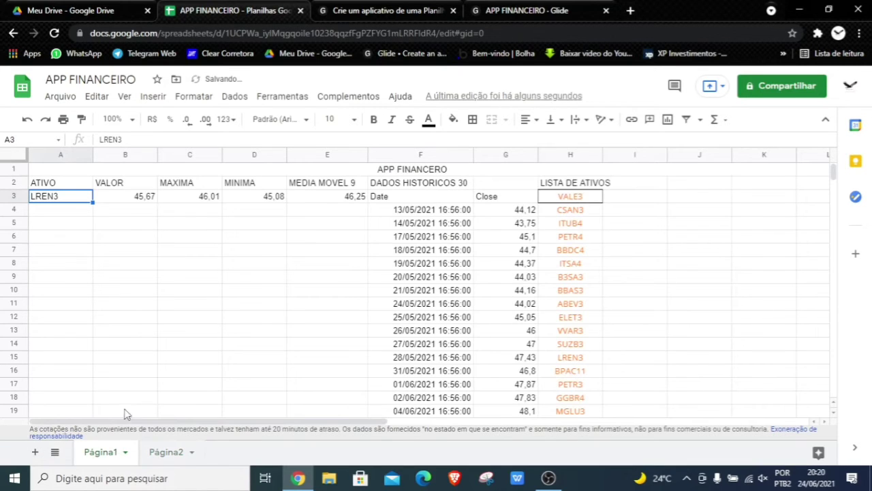
pyautogui.rightClick(120, 453)
pyautogui.click(121, 289)
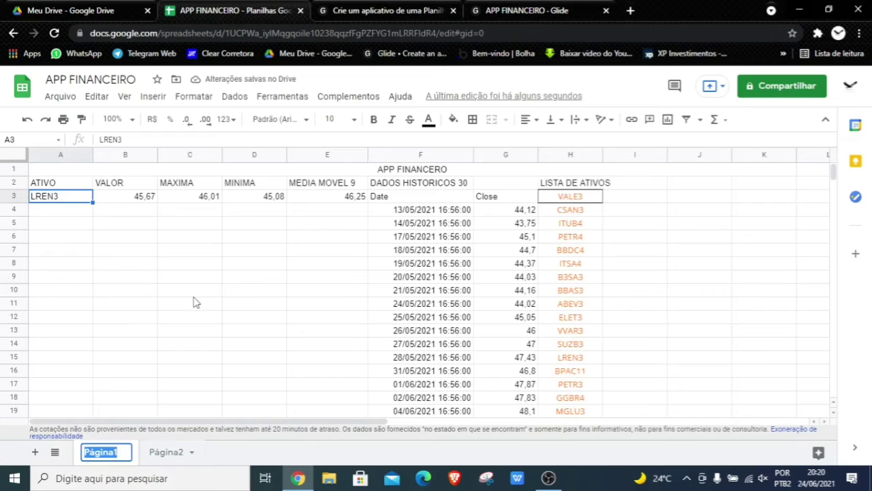
pyautogui.write('HOME')
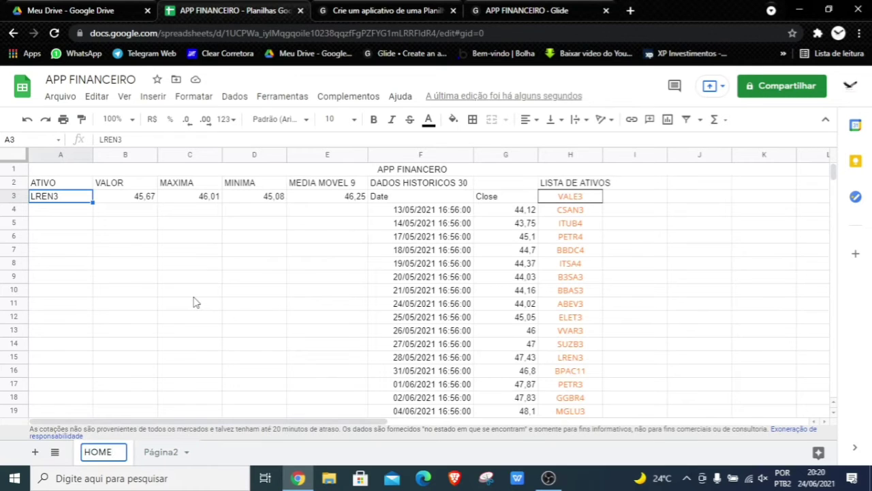
pyautogui.press('Return')
# - Rename the newly added Página2 sheet to MEUS ATIVOS
pyautogui.click(185, 452)
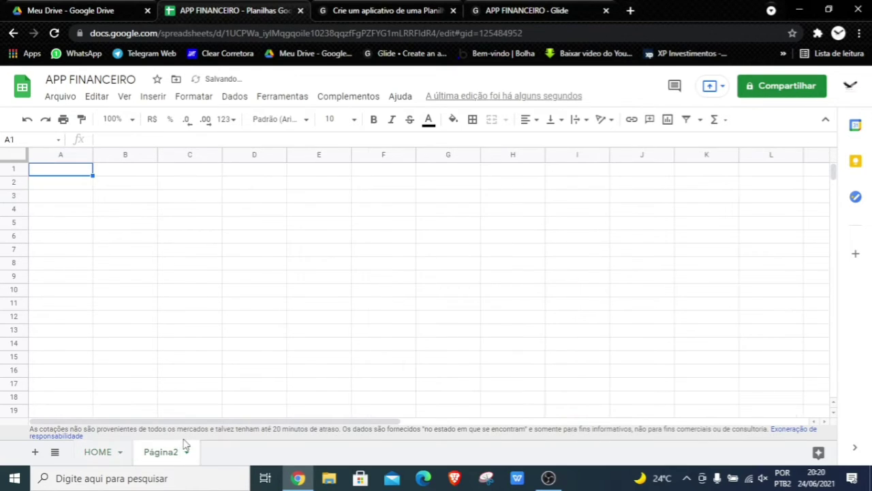
pyautogui.click(187, 452)
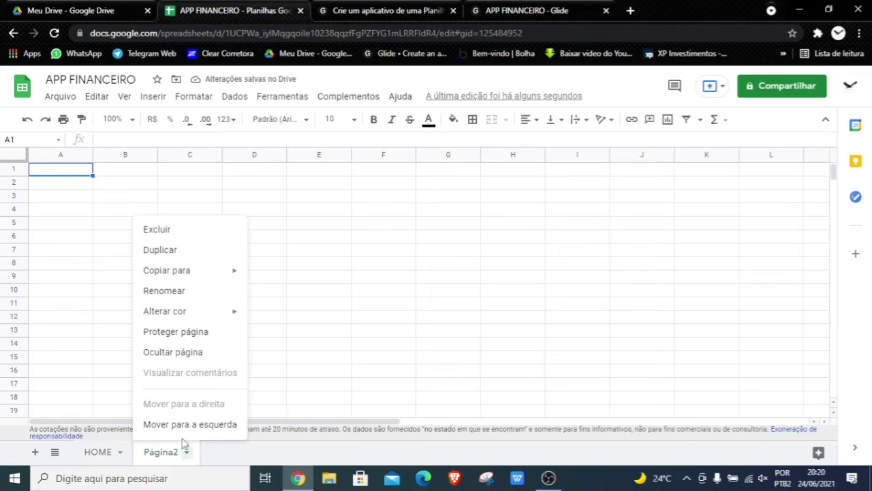
pyautogui.click(175, 291)
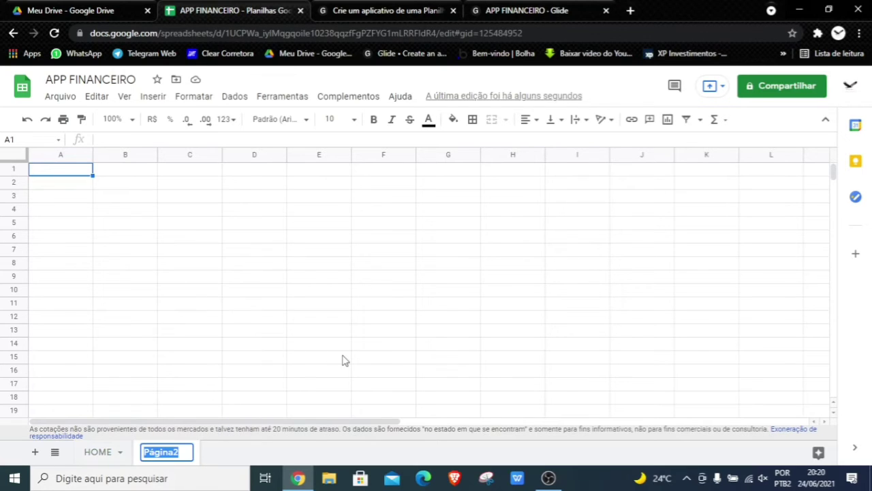
pyautogui.write('MEUS ATIVOS')
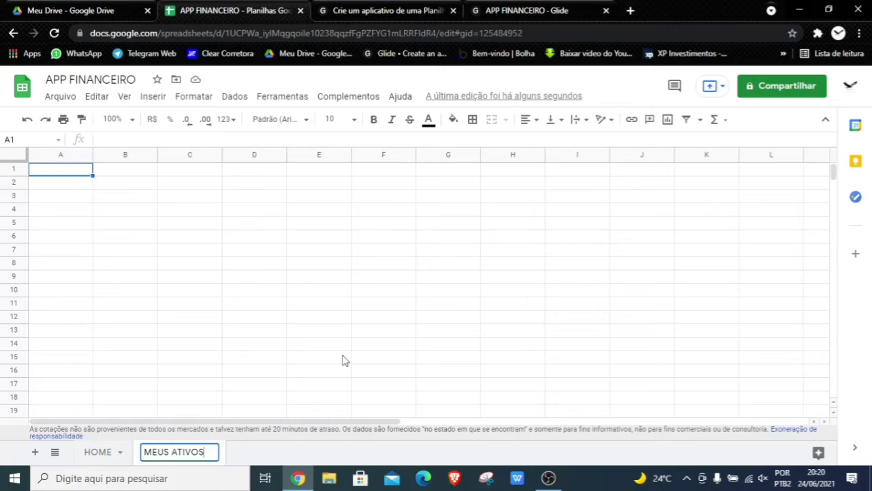
pyautogui.press('Return')
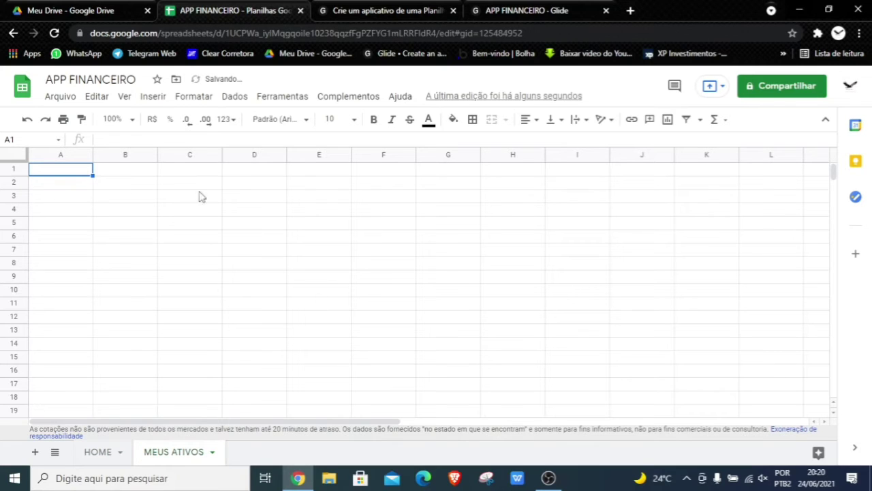
# - Enter the header ATIVO in cell A1 of the MEUS ATIVOS sheet
pyautogui.write('ATIVO')
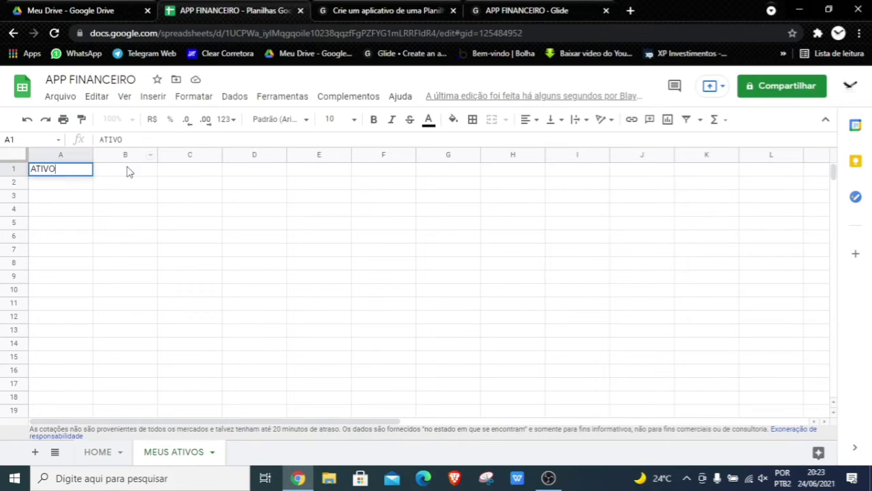
pyautogui.click(127, 171)
pyautogui.click(74, 186)
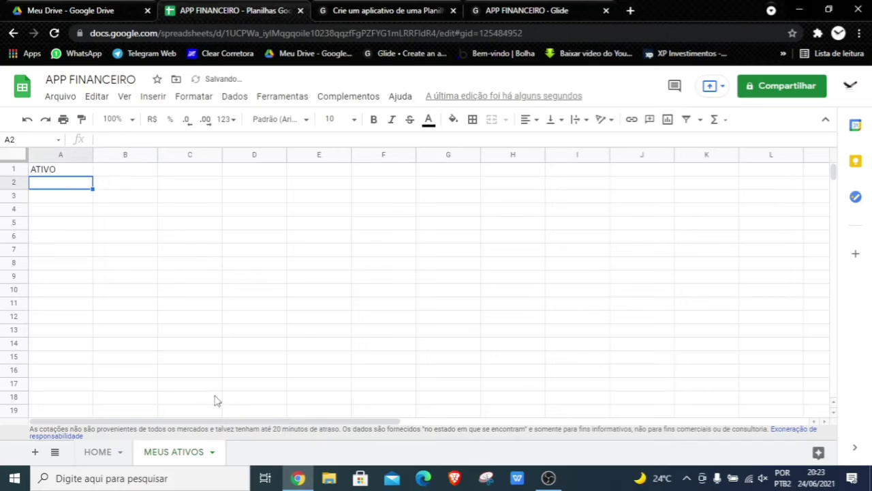
pyautogui.click(126, 173)
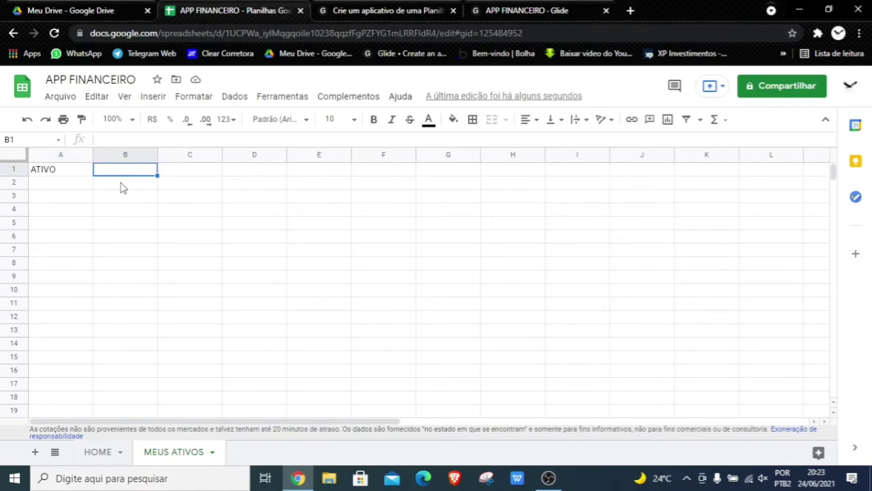
# - Copy the range A2:D3 (ATIVO to MINIMA with the LREN3 row) from HOME and paste it into MEUS ATIVOS starting at A1
pyautogui.click(105, 455)
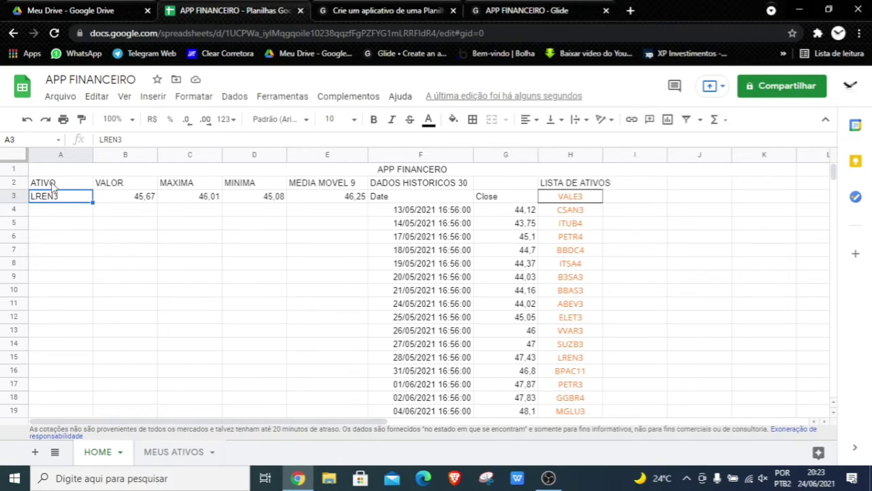
pyautogui.moveTo(52, 185); pyautogui.dragTo(260, 197)
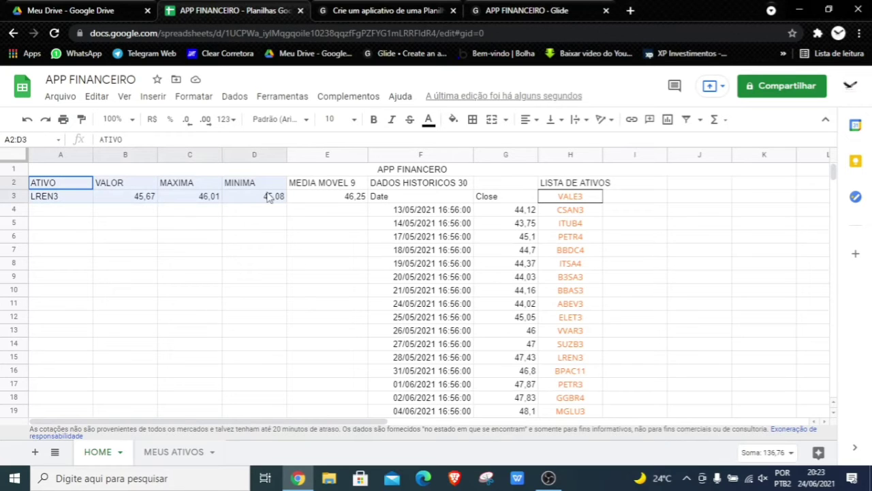
pyautogui.rightClick(247, 190)
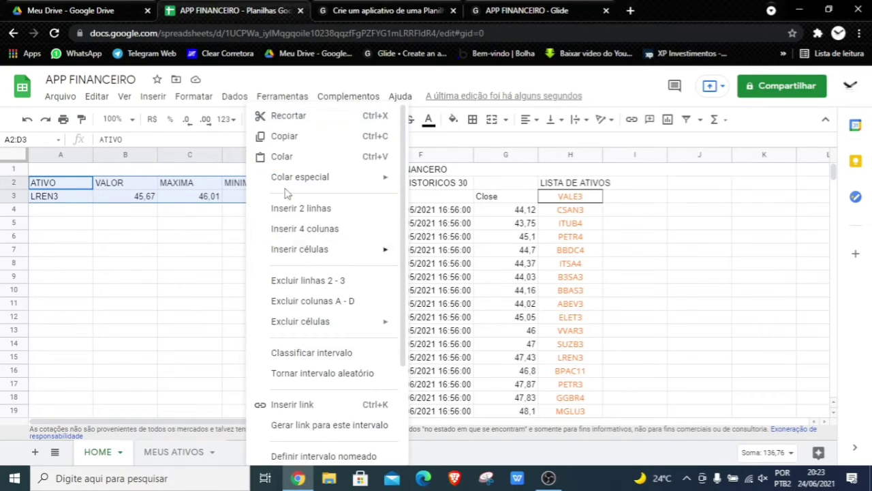
pyautogui.click(284, 137)
pyautogui.click(185, 452)
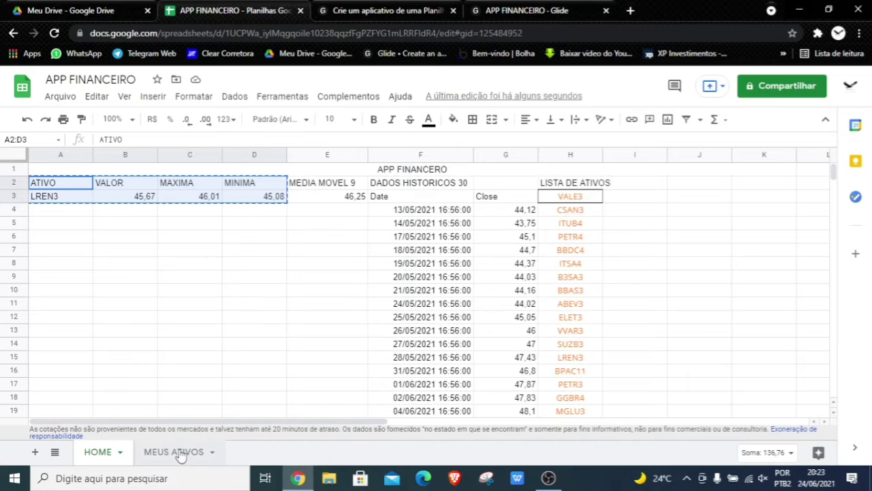
pyautogui.click(62, 179)
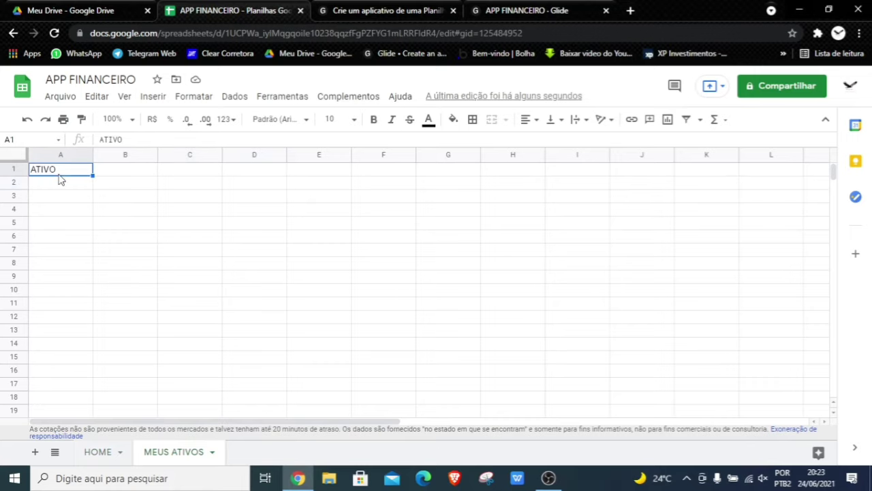
pyautogui.rightClick(66, 179)
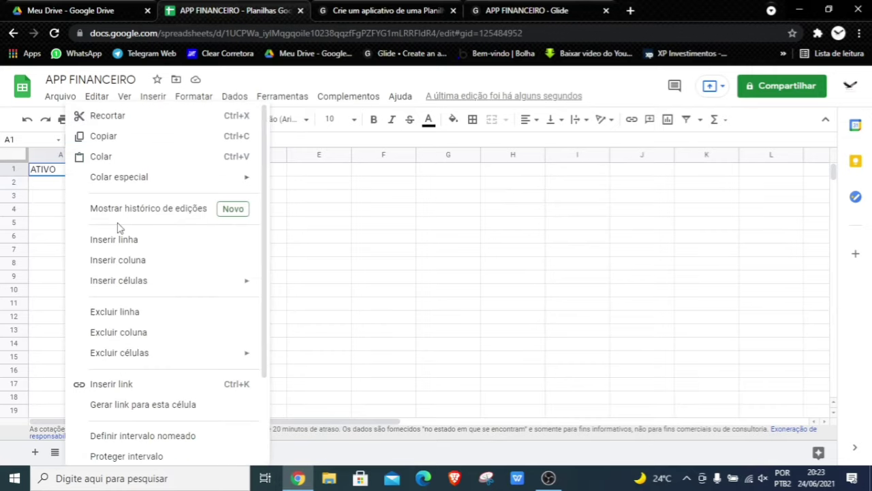
pyautogui.click(124, 156)
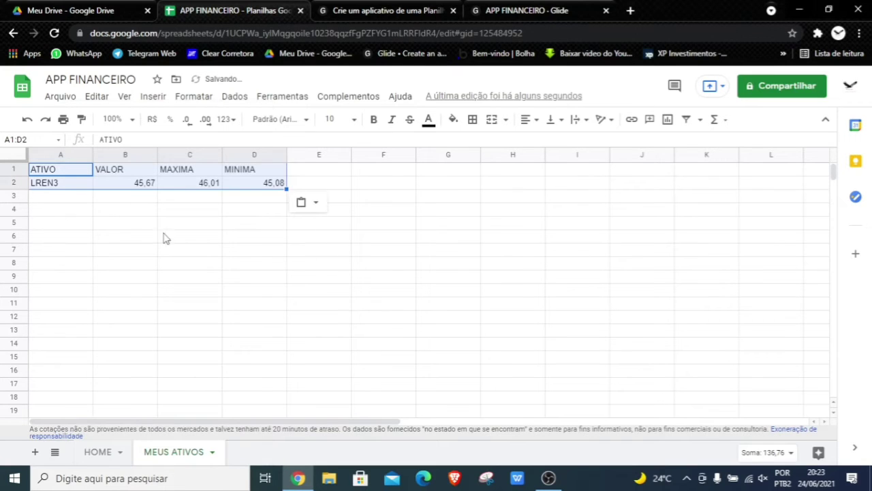
pyautogui.click(72, 210)
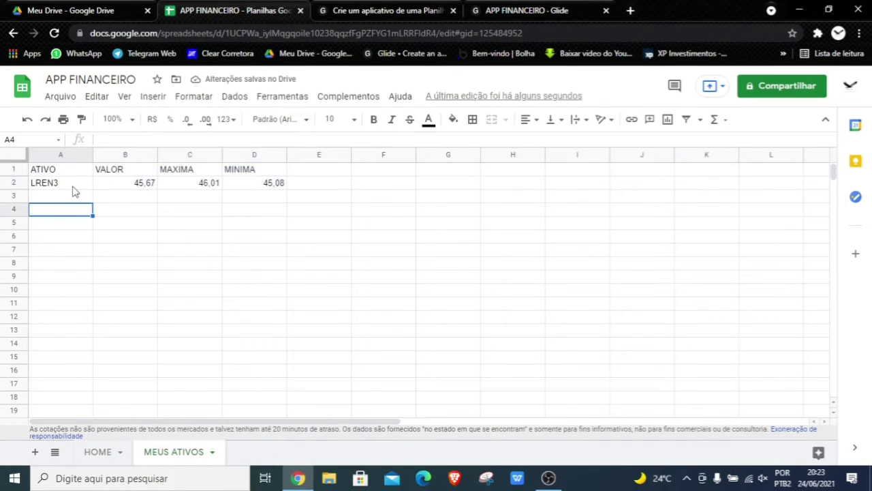
# - Center the contents of A1:D2 horizontally and inspect the formula in VALOR cell B2
pyautogui.click(75, 183)
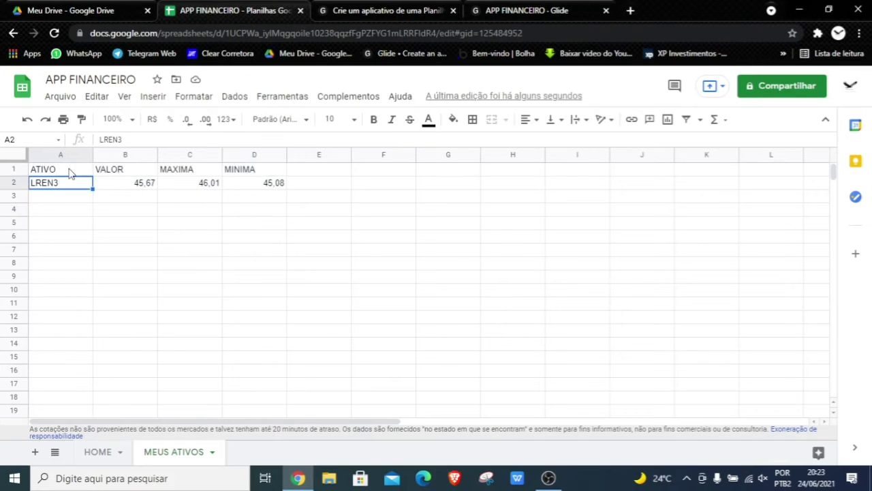
pyautogui.moveTo(70, 174); pyautogui.dragTo(284, 187)
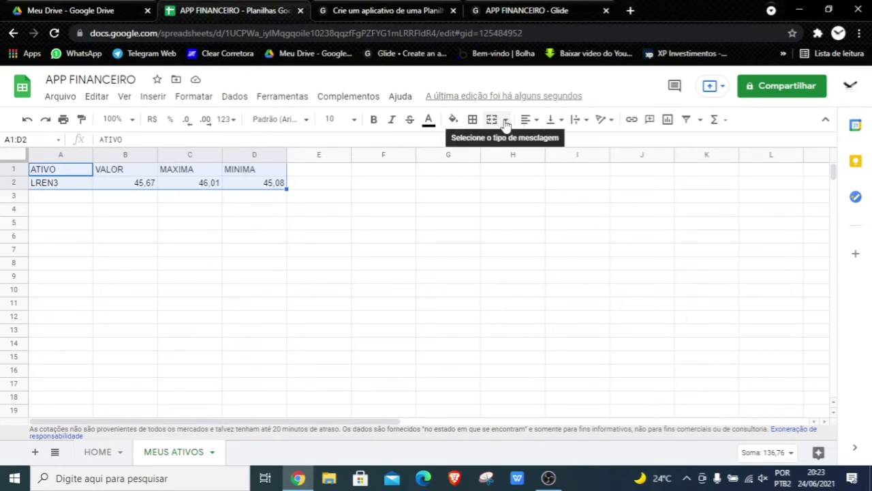
pyautogui.click(529, 119)
pyautogui.click(543, 140)
pyautogui.click(203, 240)
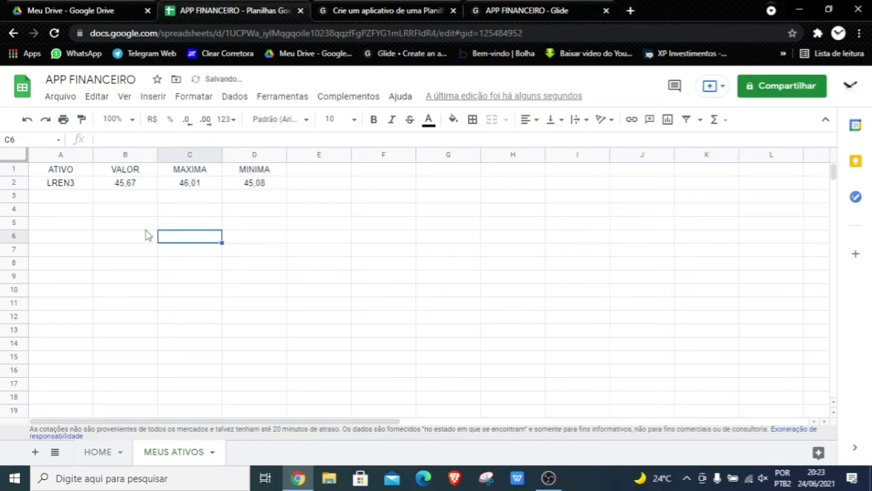
pyautogui.press('Left')
pyautogui.press('Up')
pyautogui.press('Up')
pyautogui.press('Up')
pyautogui.press('Up')
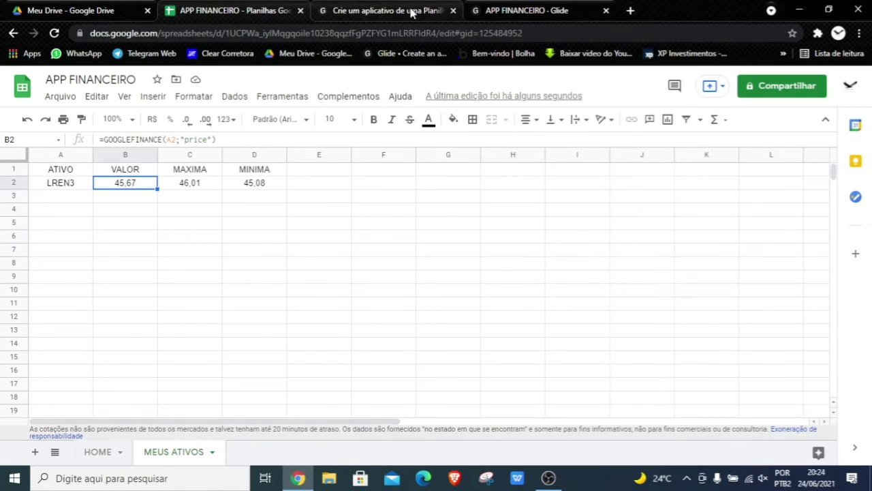
# - Switch to the APP FINANCEIRO project in Glide, reload its spreadsheet source and open the MEUS ATIVOS table
pyautogui.click(522, 14)
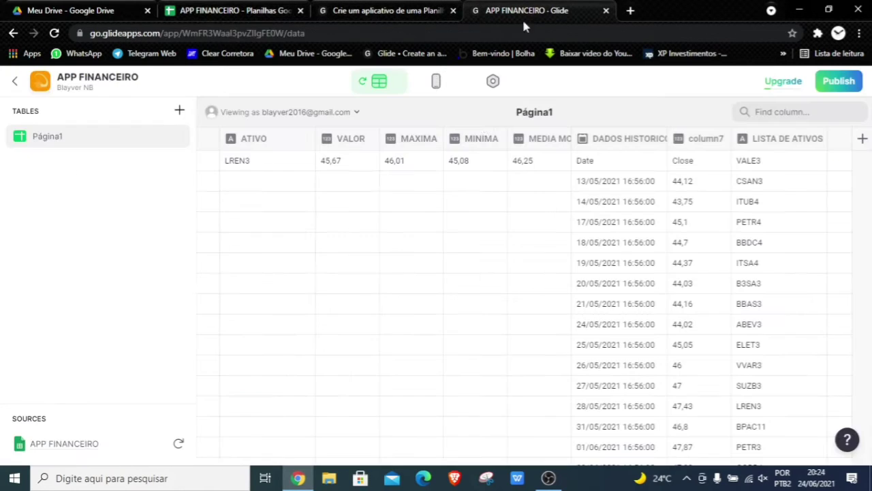
pyautogui.click(179, 444)
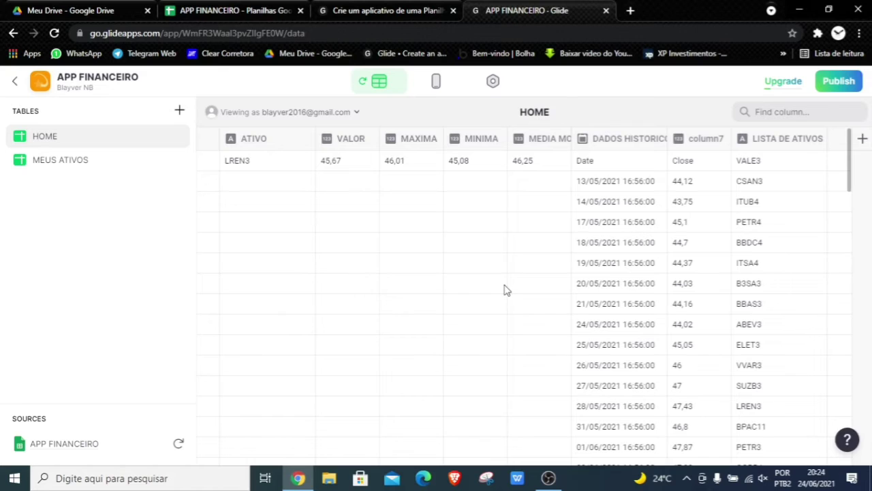
pyautogui.scroll(-12, 504, 289)
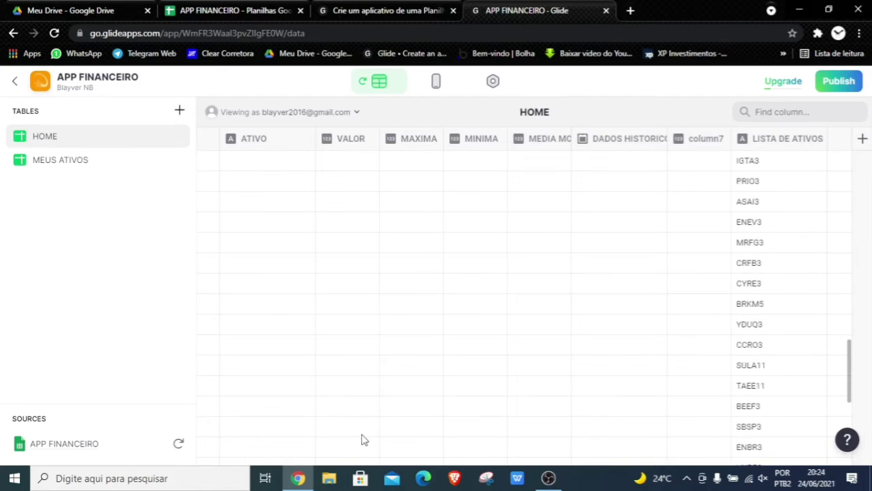
pyautogui.scroll(-4, 364, 443)
pyautogui.scroll(8, 364, 445)
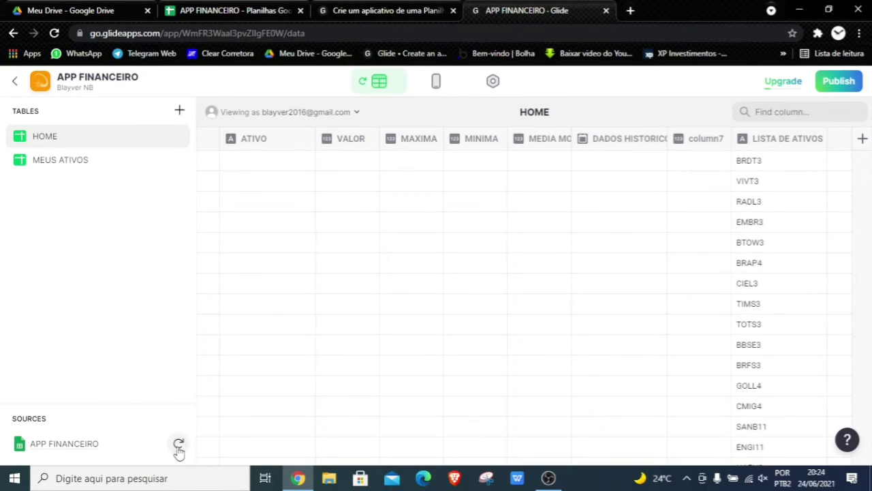
pyautogui.click(58, 167)
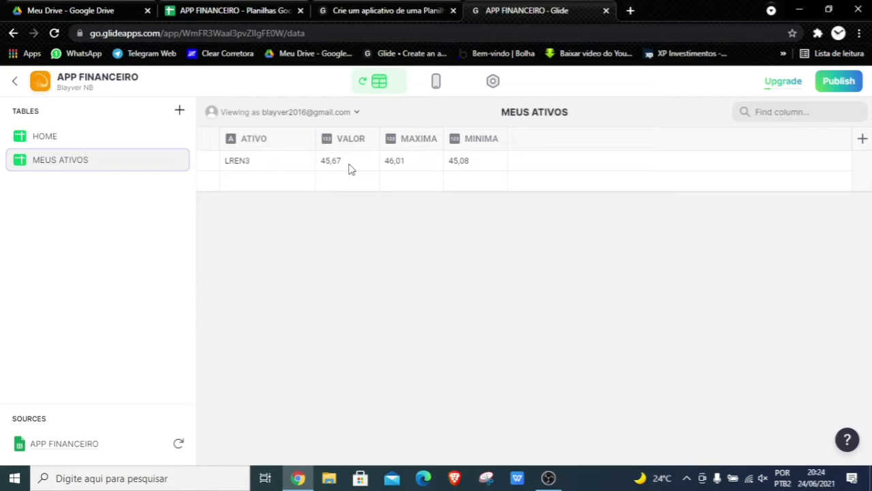
# - Start a user-specific text column PREÇO MEDIO in MEUS ATIVOS and add the Row ID column it requires
pyautogui.click(862, 141)
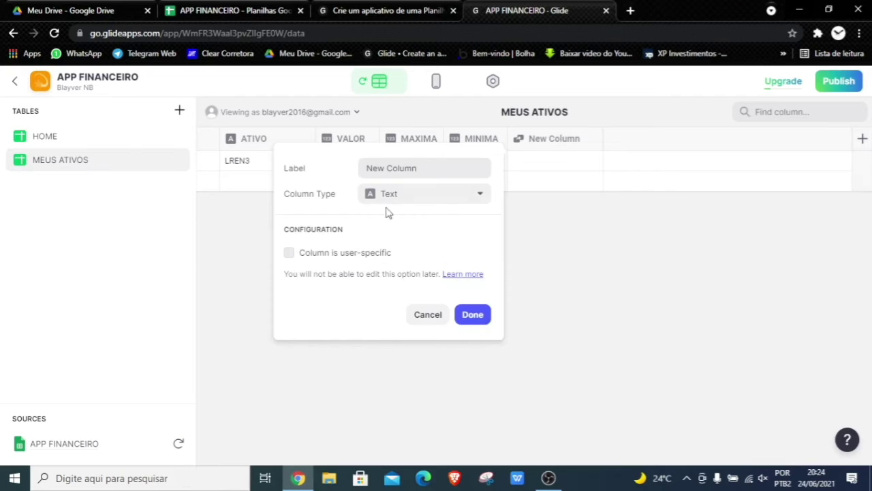
pyautogui.moveTo(431, 167); pyautogui.dragTo(315, 180)
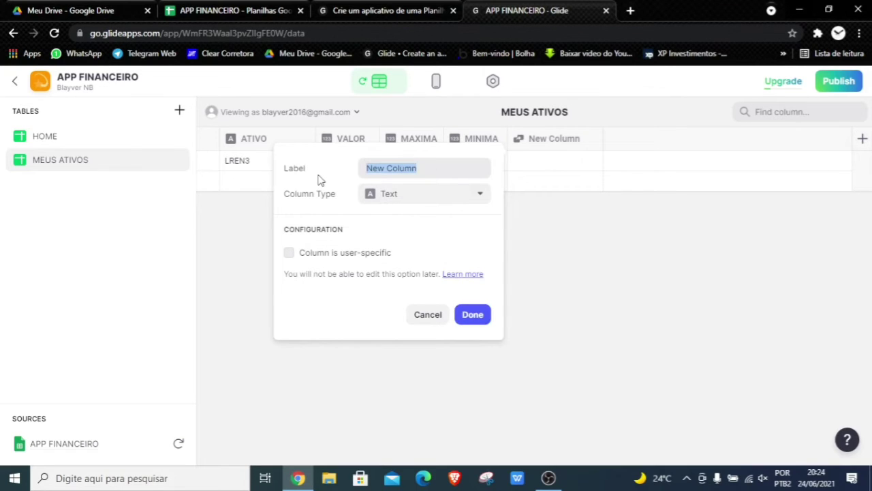
pyautogui.write('p')
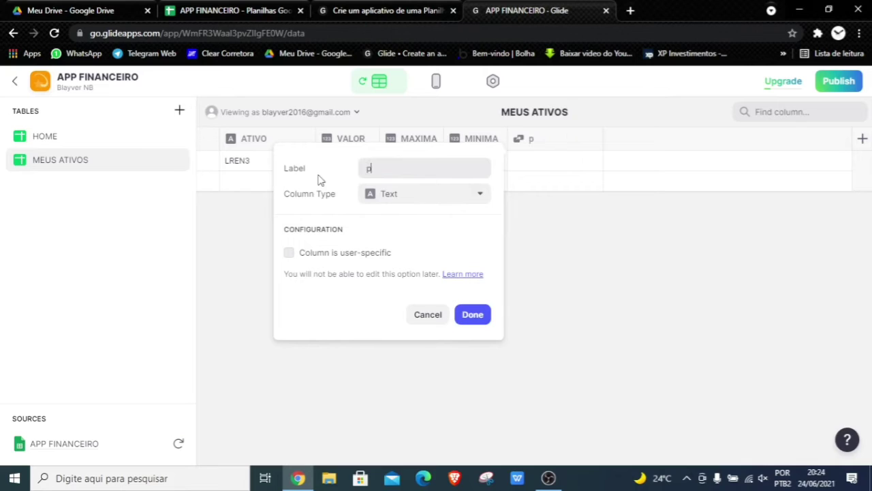
pyautogui.write('REÇO MEDIO')
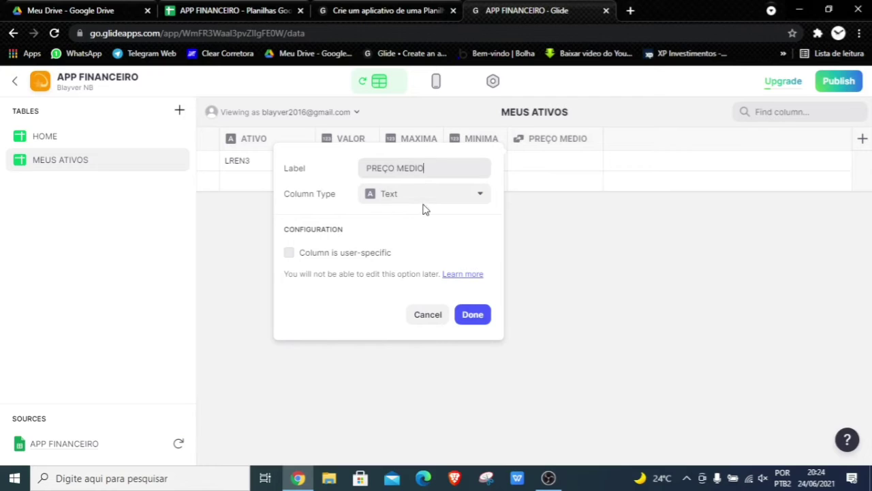
pyautogui.click(479, 197)
pyautogui.click(479, 197)
pyautogui.click(480, 198)
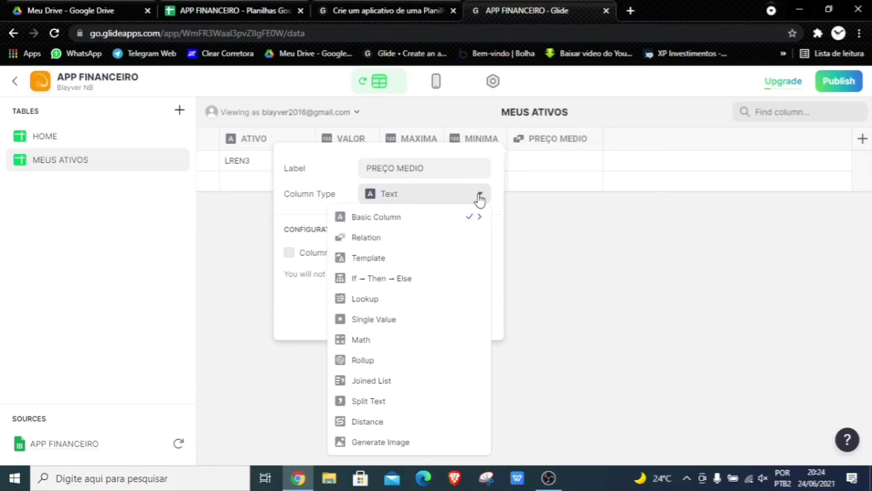
pyautogui.click(479, 199)
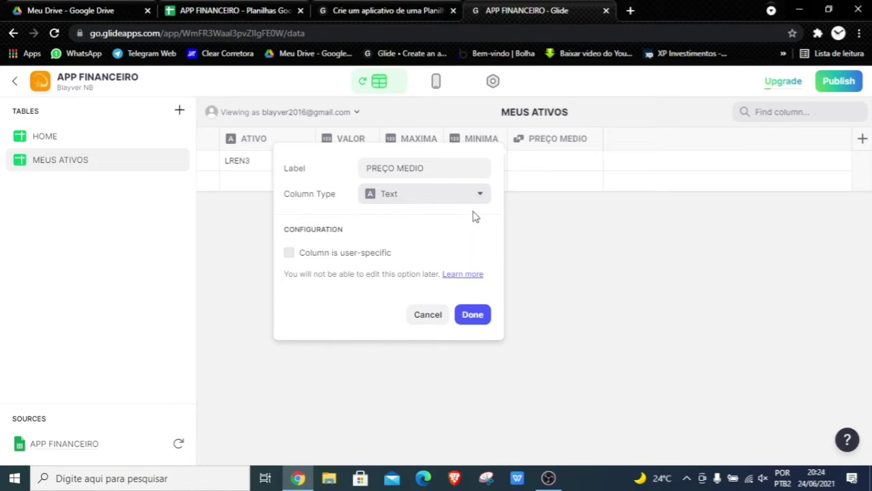
pyautogui.click(289, 255)
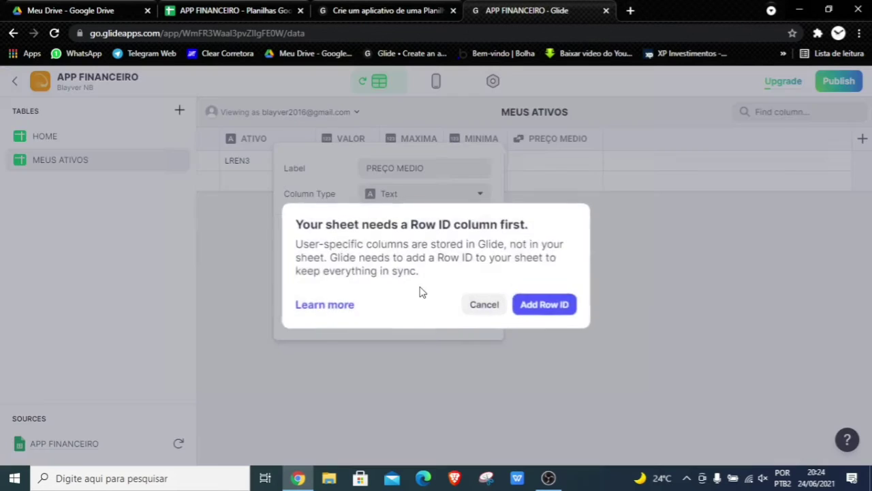
pyautogui.click(539, 303)
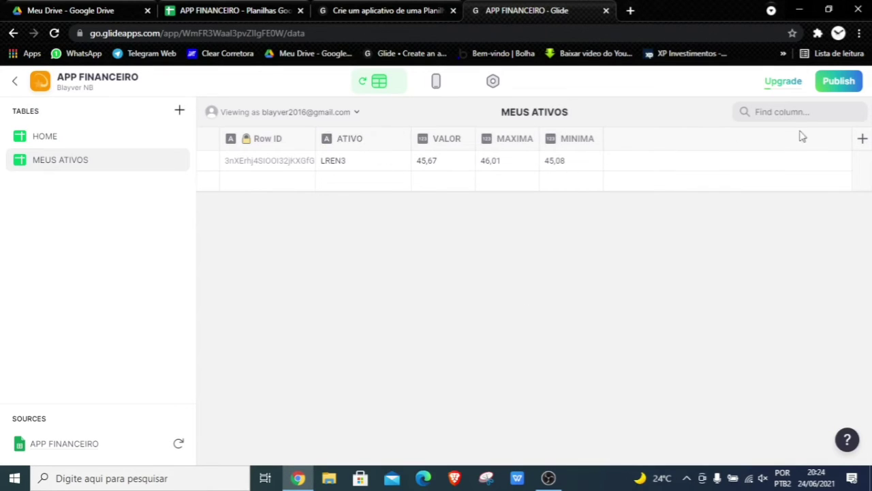
# - Add a user-specific text column labelled PREÇO MÉDIO to the MEUS ATIVOS table
pyautogui.click(861, 140)
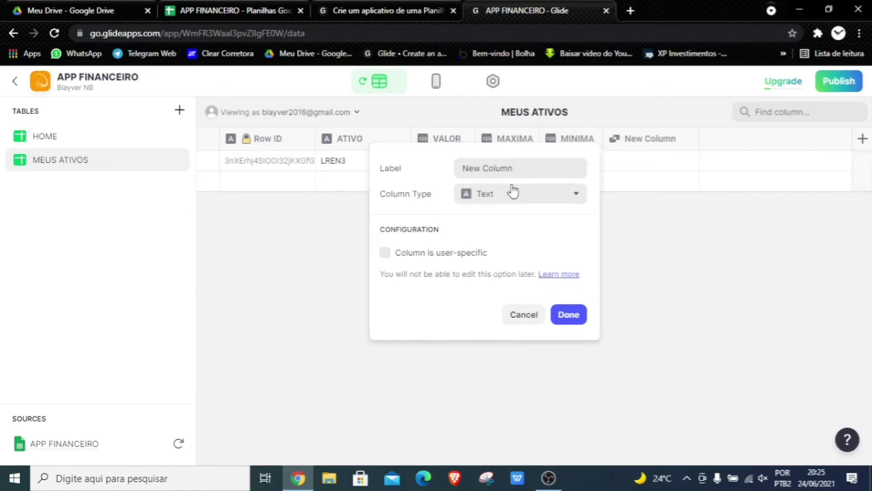
pyautogui.moveTo(515, 169); pyautogui.dragTo(379, 179)
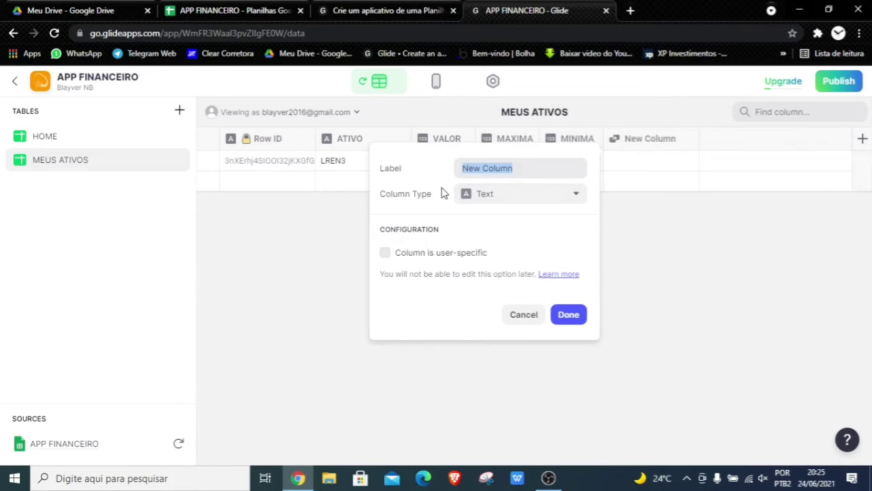
pyautogui.write('PRECO')
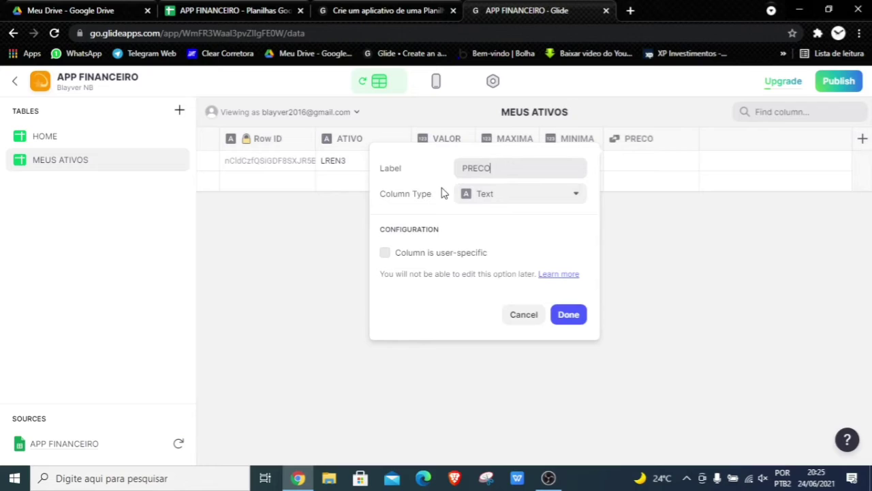
pyautogui.press('BackSpace')
pyautogui.press('BackSpace')
pyautogui.write('ÇO MEDIO')
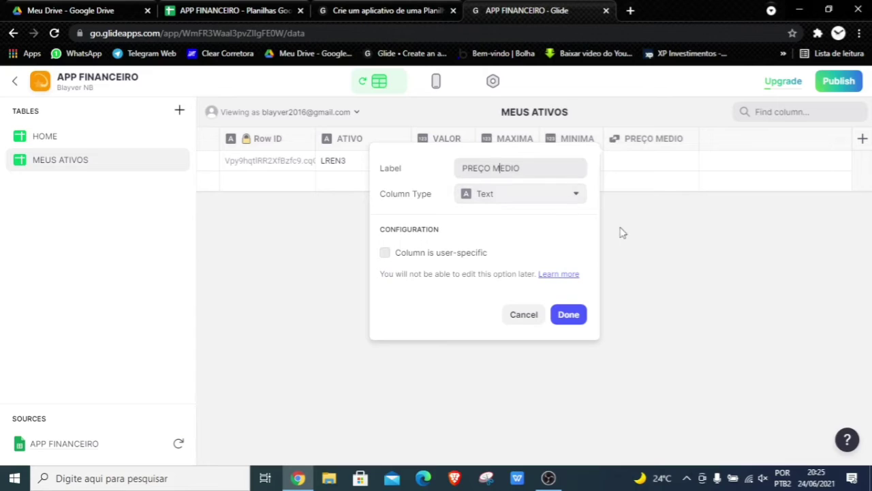
pyautogui.press('Delete')
pyautogui.write('É')
pyautogui.click(385, 254)
pyautogui.click(559, 316)
# - Add a user-specific text column labelled VALOR QUE DESEJO COMPRAR to the MEUS ATIVOS table
pyautogui.click(861, 140)
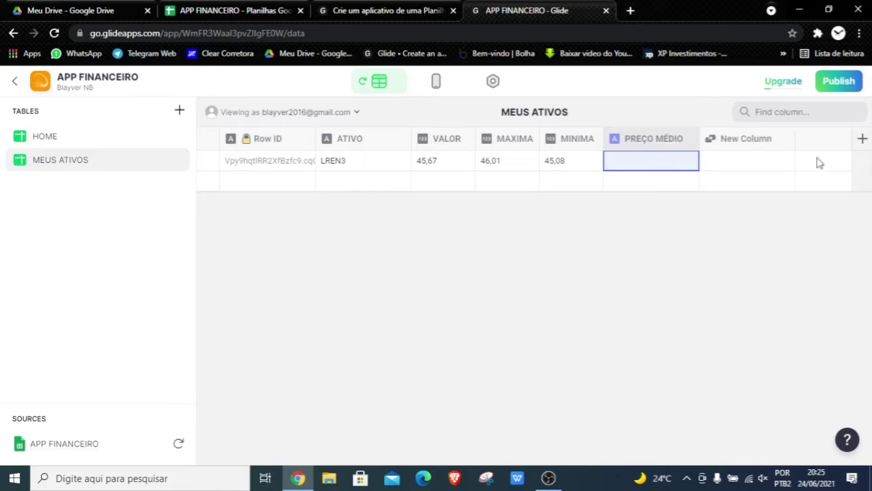
pyautogui.moveTo(620, 171); pyautogui.dragTo(496, 175)
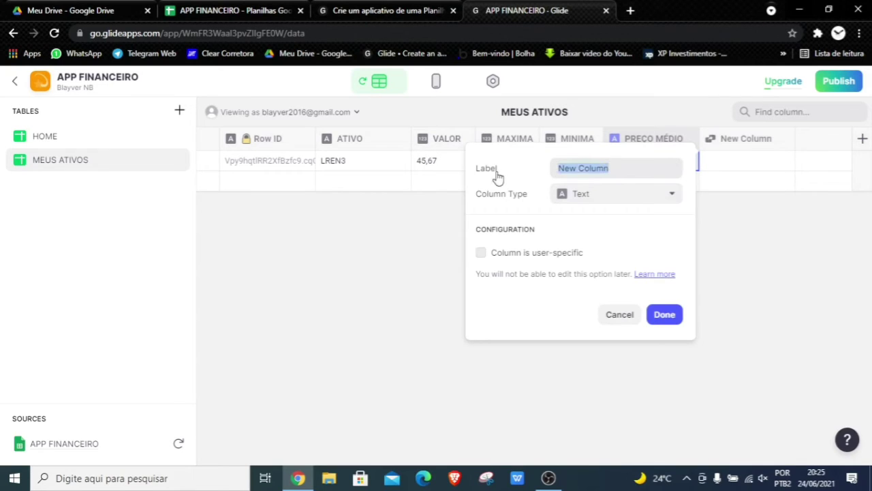
pyautogui.write('ON')
pyautogui.press('BackSpace')
pyautogui.press('BackSpace')
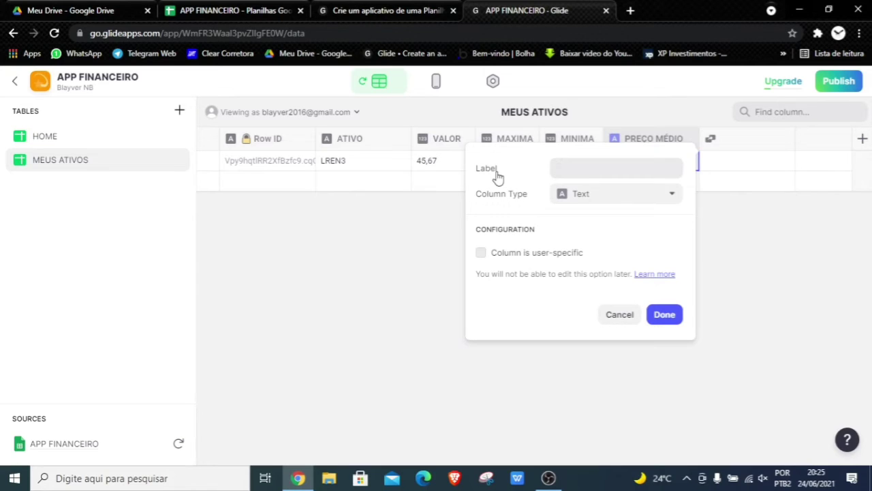
pyautogui.write('VALOR QUE DE')
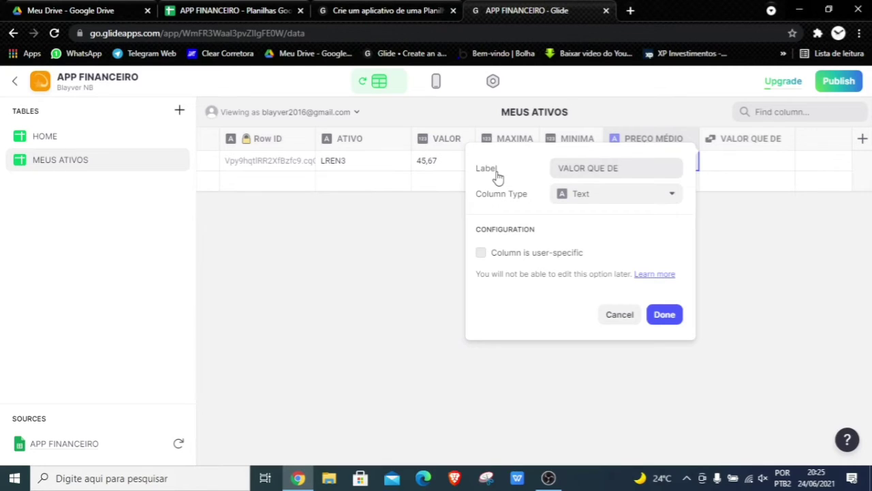
pyautogui.write('SEJO COMPRAR')
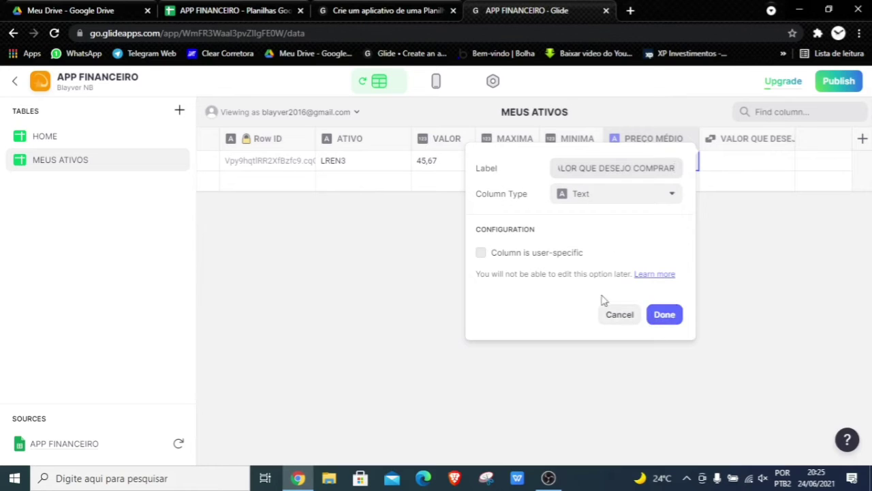
pyautogui.click(533, 258)
pyautogui.click(658, 317)
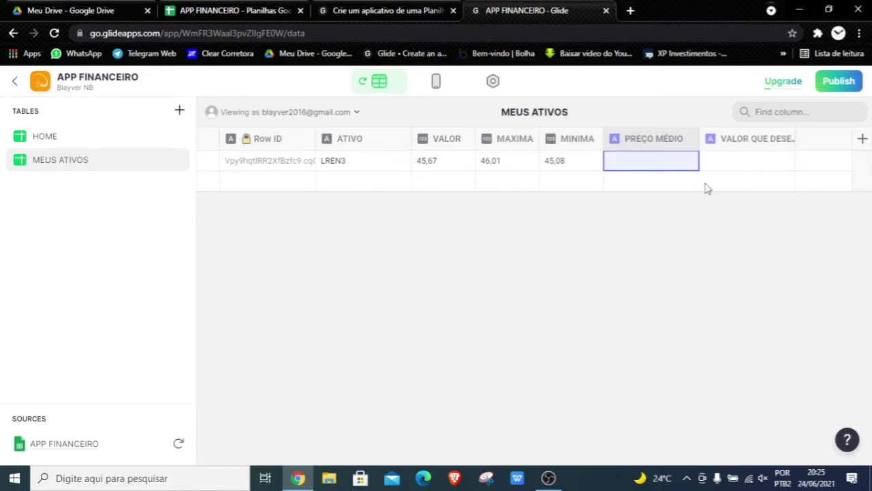
# - Set the source of the app's MEUS ATIVOS tab to the MEUS ATIVOS table in the layout editor
pyautogui.click(731, 167)
pyautogui.click(436, 81)
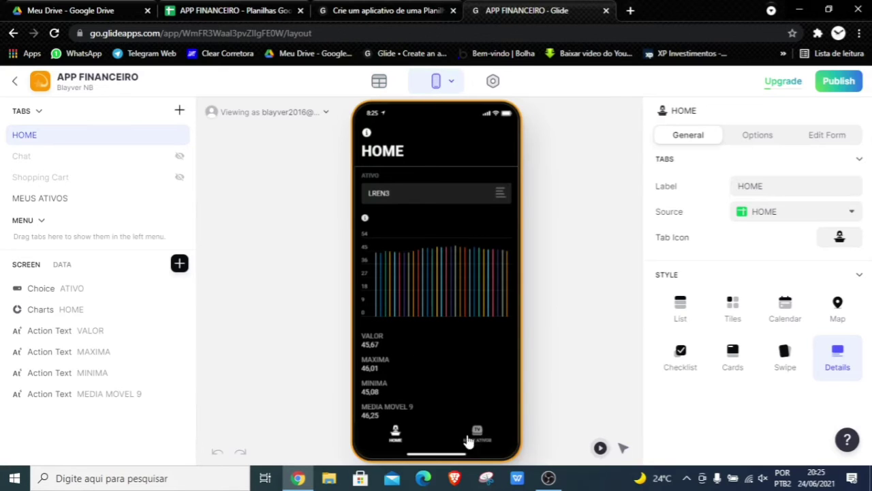
pyautogui.click(474, 433)
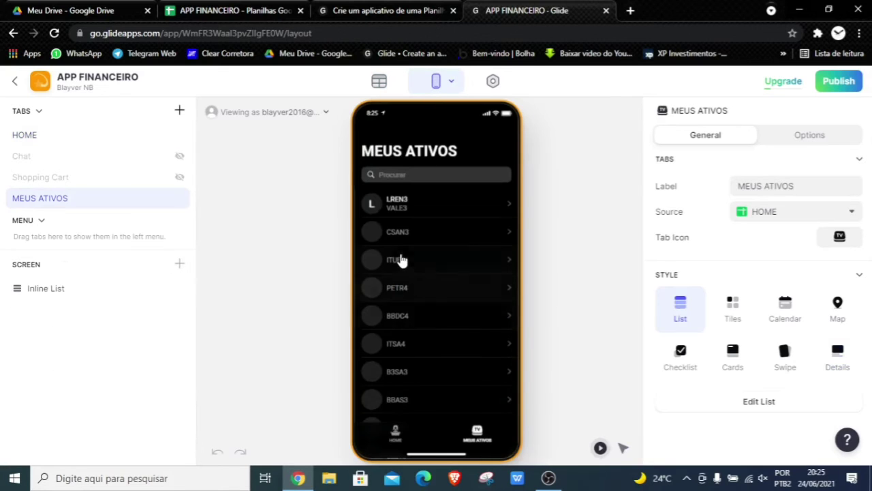
pyautogui.click(776, 212)
pyautogui.click(750, 256)
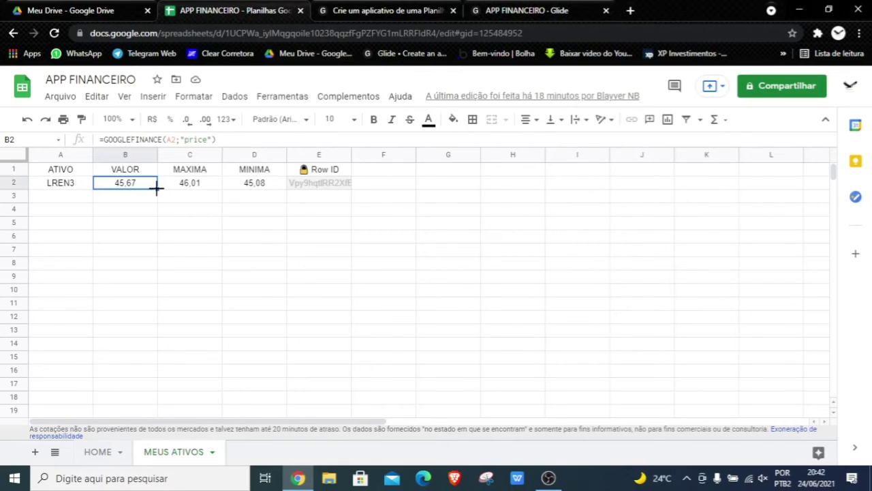
# - Fill the VALOR, MAXIMA and MINIMA formulas from B2:D2 down to row 16 in the MEUS ATIVOS sheet
pyautogui.moveTo(156, 188); pyautogui.dragTo(154, 372)
pyautogui.click(202, 185)
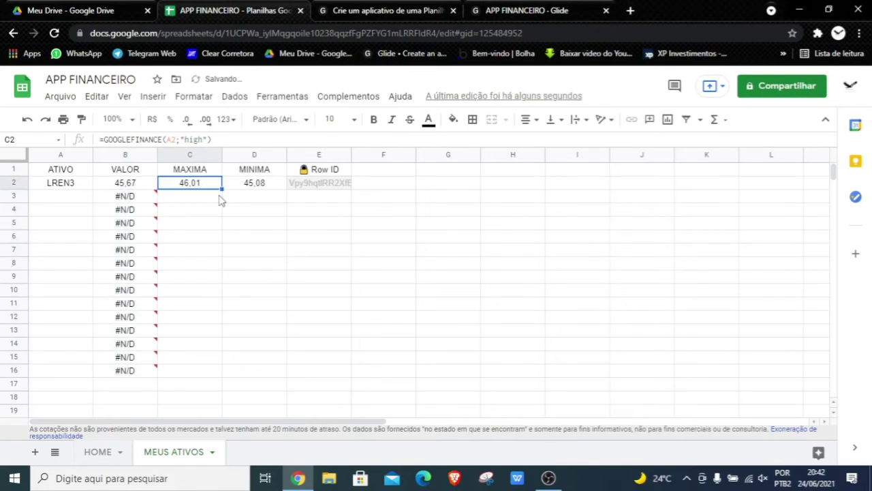
pyautogui.moveTo(221, 188); pyautogui.dragTo(206, 370)
pyautogui.click(279, 186)
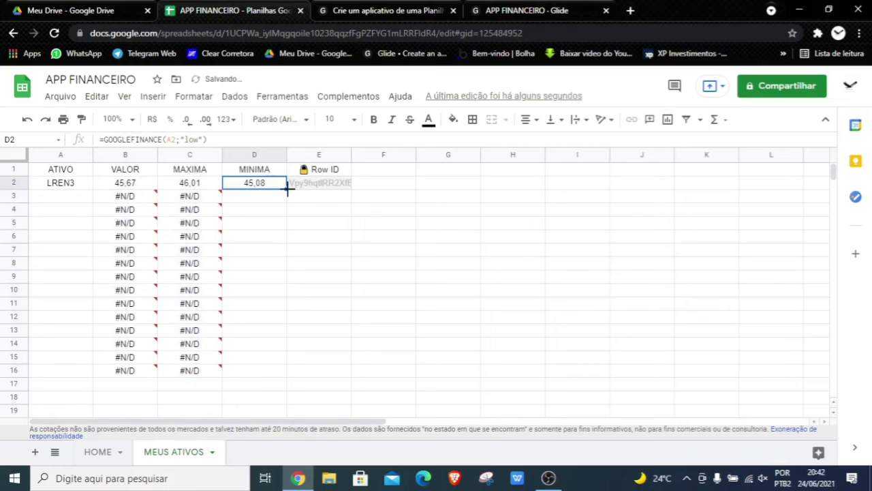
pyautogui.moveTo(287, 190); pyautogui.dragTo(280, 372)
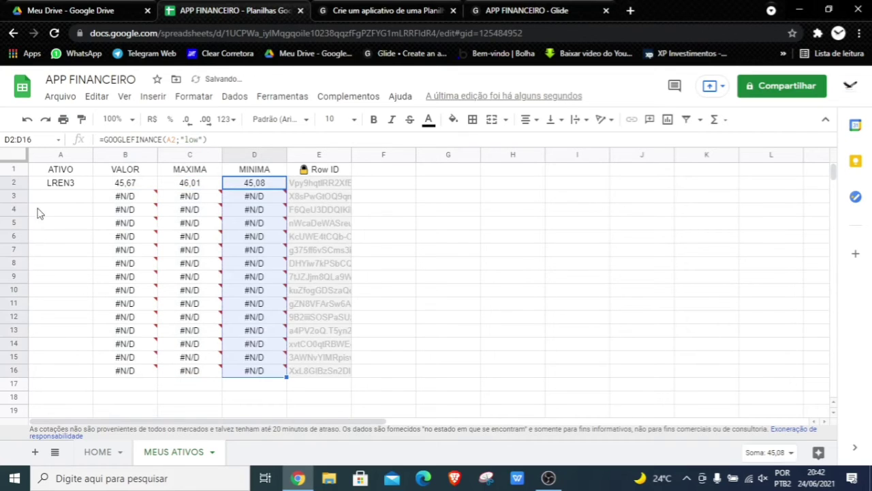
# - Fill the ATIVO ticker from A2 down to row 16
pyautogui.click(75, 188)
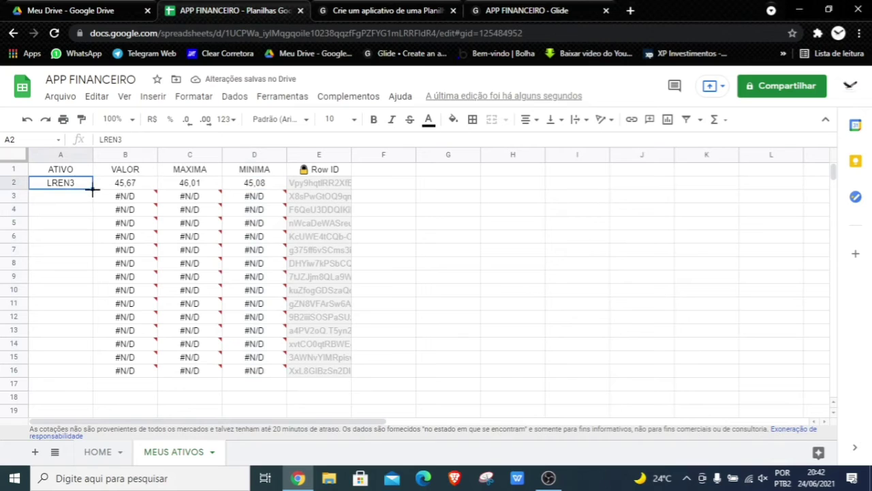
pyautogui.moveTo(92, 191); pyautogui.dragTo(89, 372)
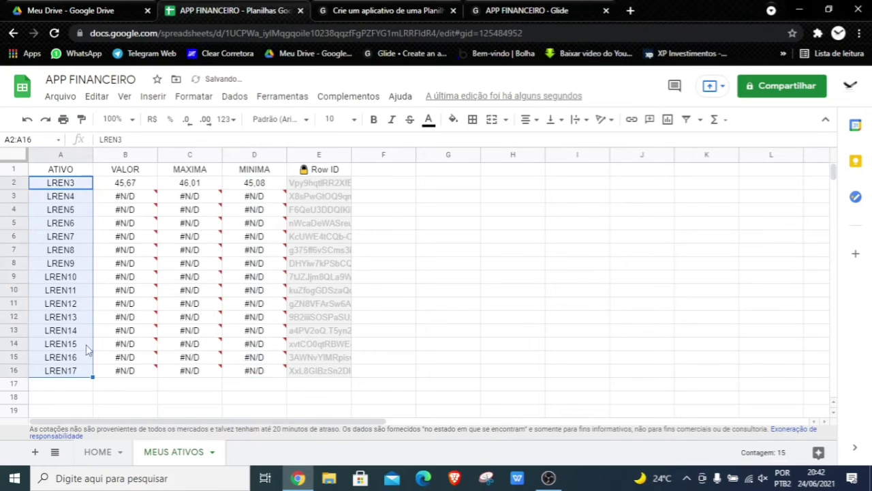
pyautogui.press('Down')
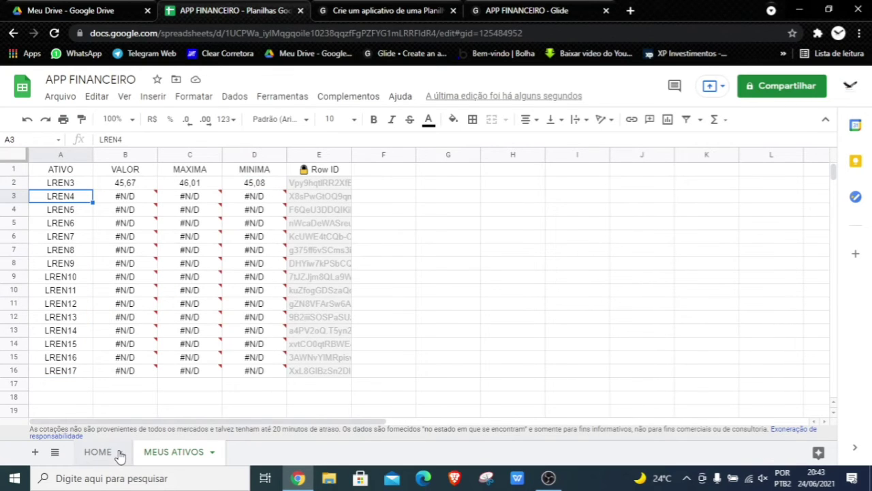
# - Copy the tickers in H3:H16 of the HOME sheet and paste them into the MEUS ATIVOS sheet starting at A2
pyautogui.click(120, 455)
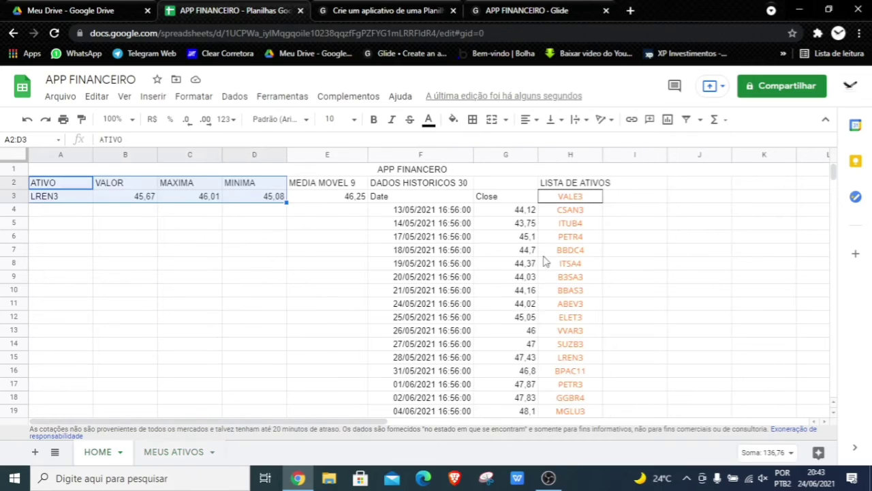
pyautogui.moveTo(561, 203); pyautogui.dragTo(567, 373)
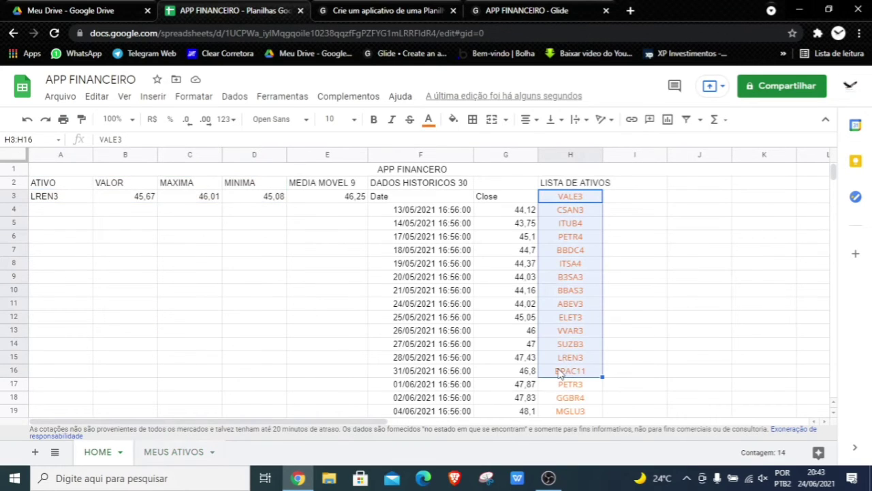
pyautogui.hotkey('ctrl', 'c')
pyautogui.rightClick(568, 278)
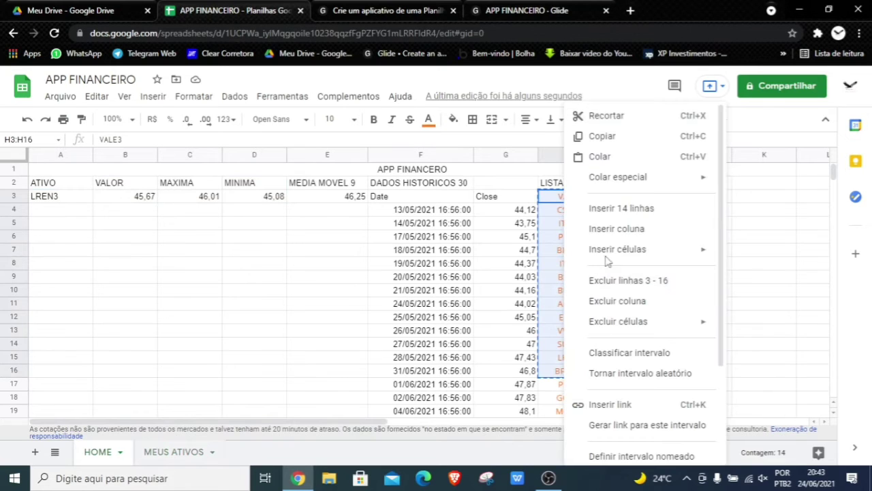
pyautogui.click(602, 136)
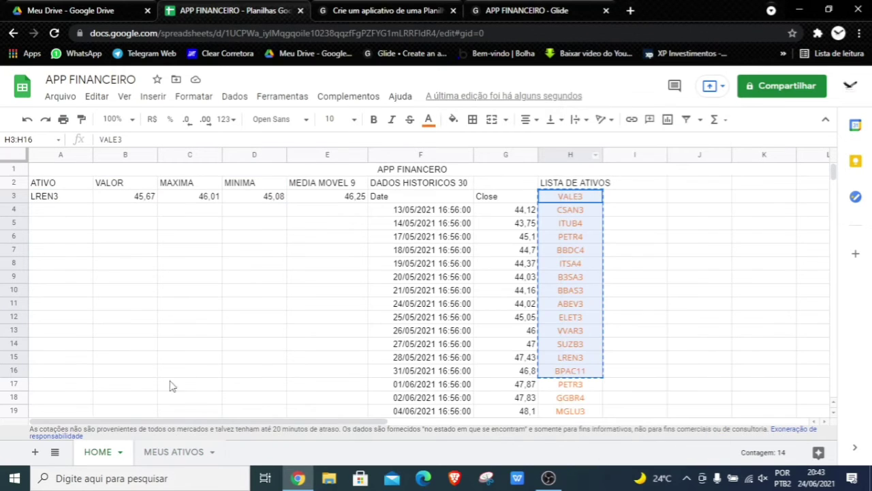
pyautogui.click(173, 451)
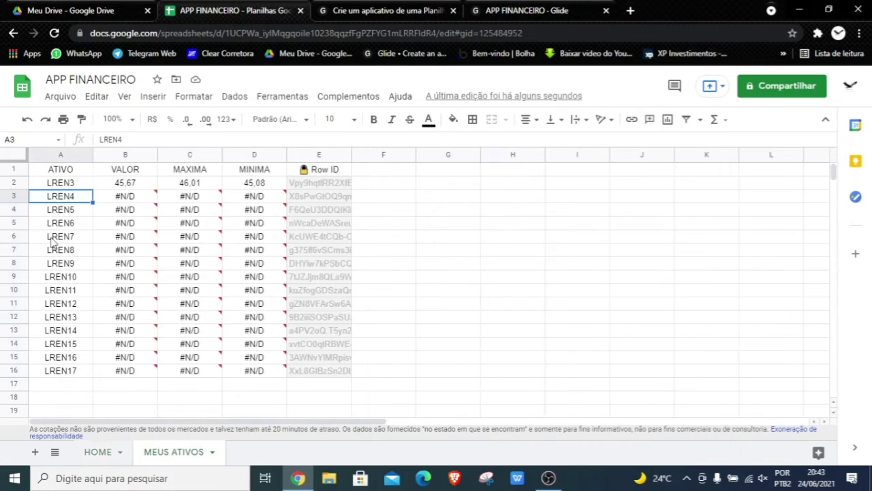
pyautogui.click(62, 184)
pyautogui.moveTo(100, 230)
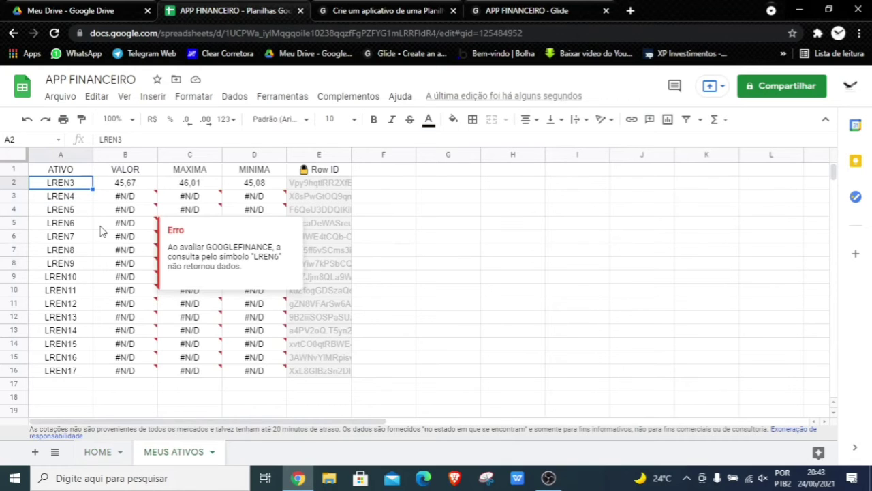
pyautogui.rightClick(63, 185)
pyautogui.click(88, 154)
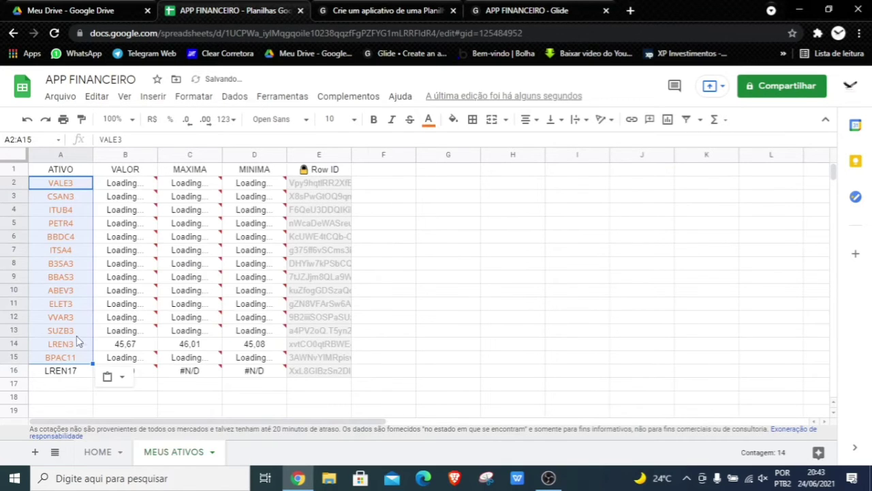
# - Change the ticker in cell A16 to LREN3
pyautogui.click(76, 378)
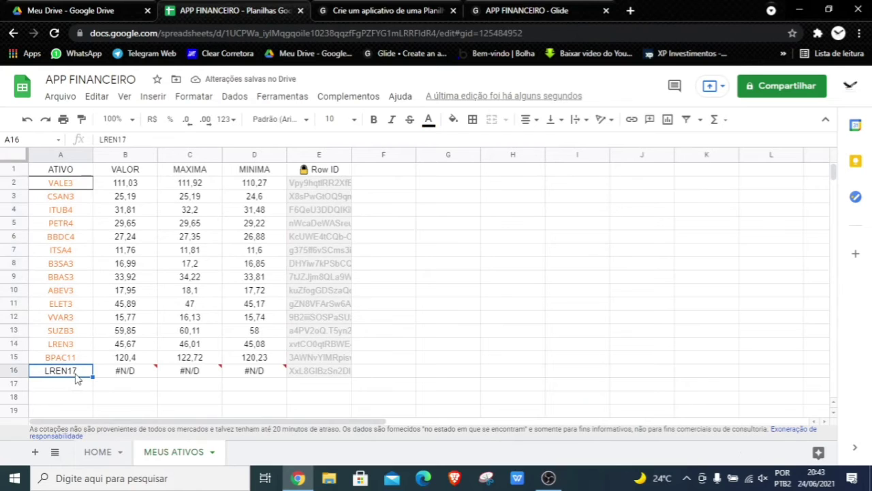
pyautogui.doubleClick(80, 371)
pyautogui.press('BackSpace')
pyautogui.press('BackSpace')
pyautogui.write('3')
pyautogui.press('Return')
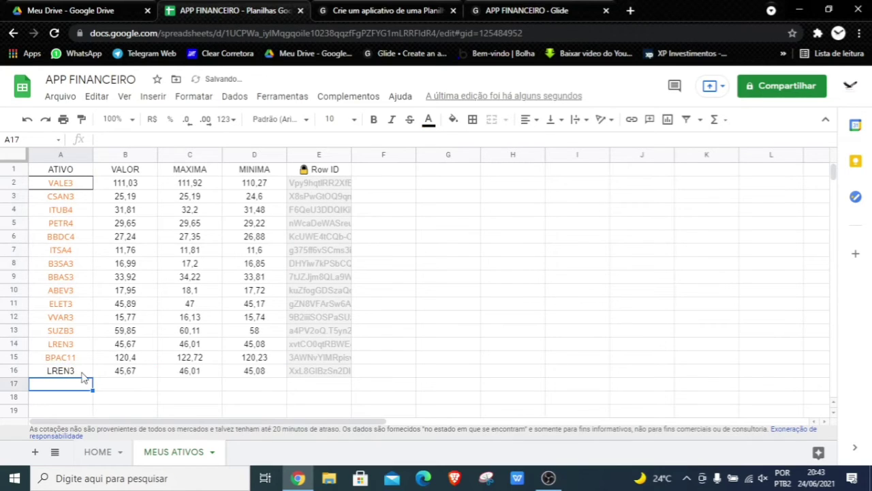
# - Switch to the APP FINANCEIRO project in Glide and check the ticker rows in the app preview and the MEUS ATIVOS data table
pyautogui.click(528, 10)
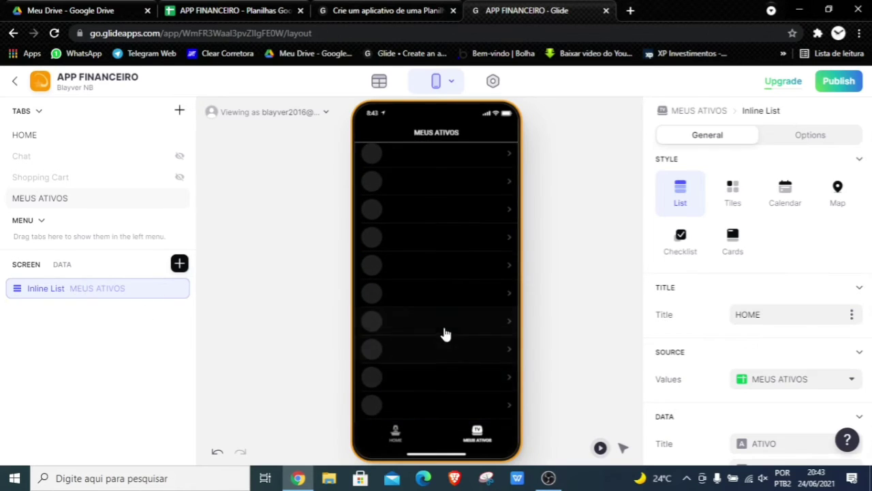
pyautogui.scroll(3, 451, 323)
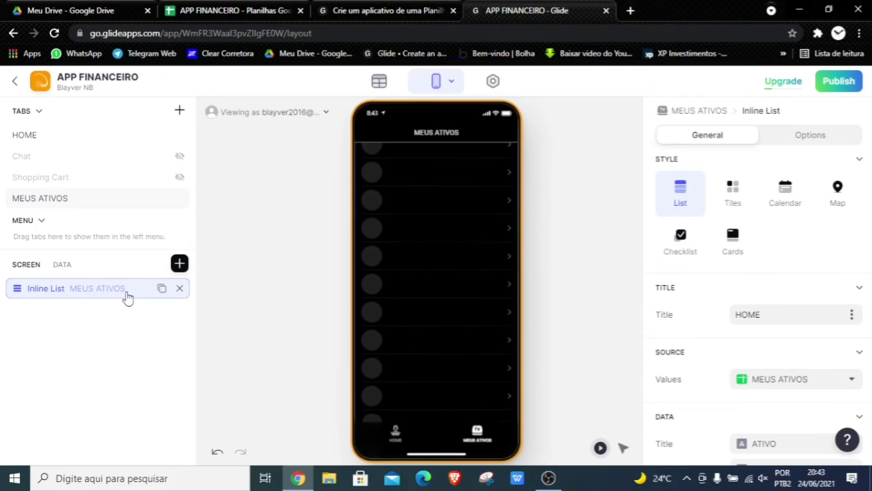
pyautogui.scroll(3, 438, 317)
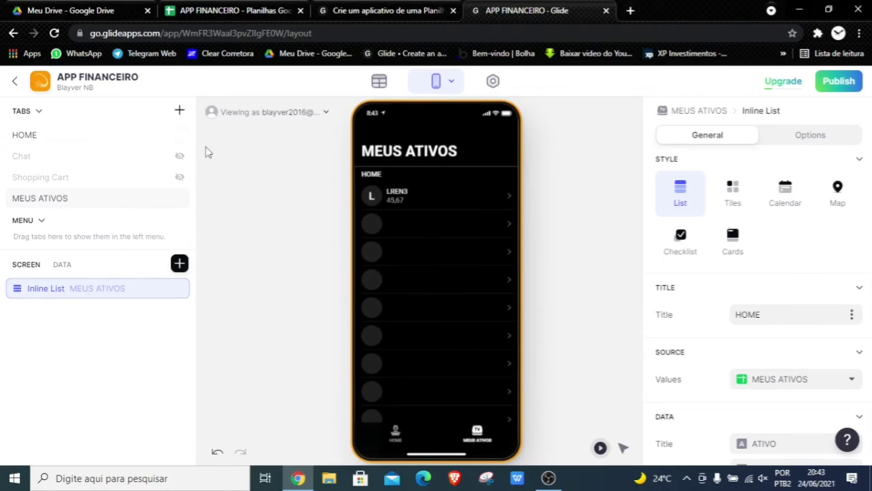
pyautogui.click(377, 82)
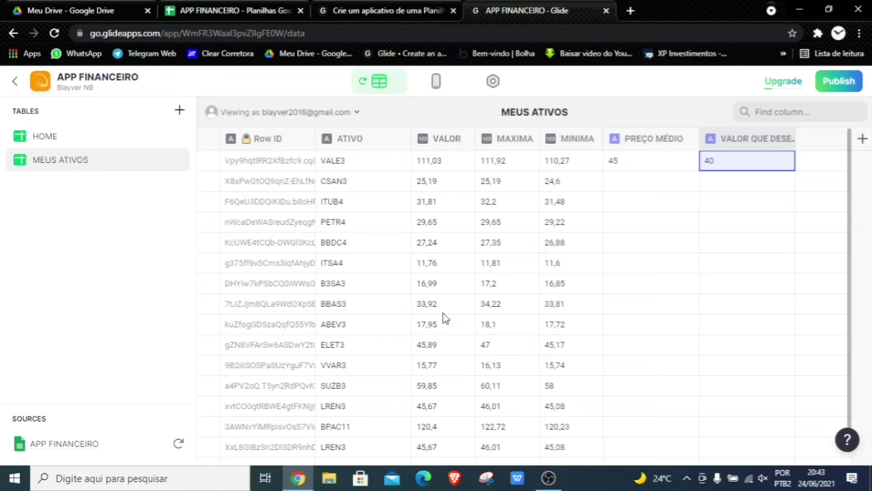
pyautogui.scroll(-1, 341, 402)
pyautogui.scroll(1, 381, 229)
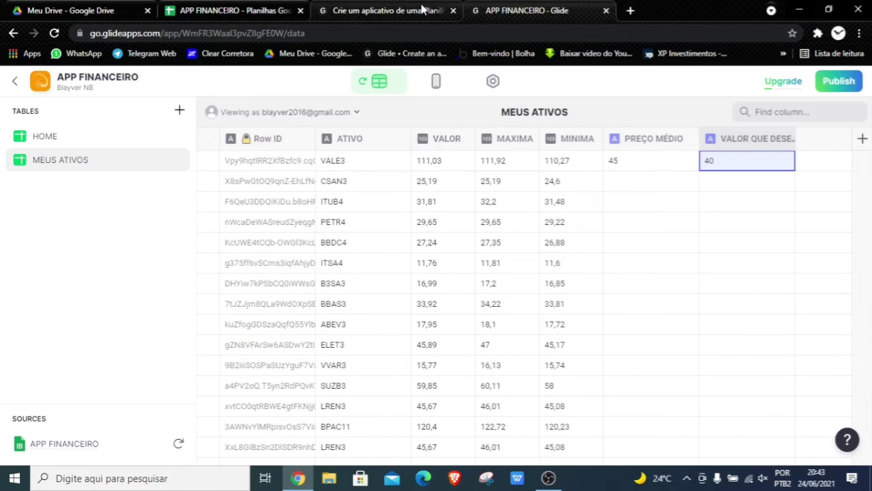
pyautogui.click(417, 11)
pyautogui.click(501, 13)
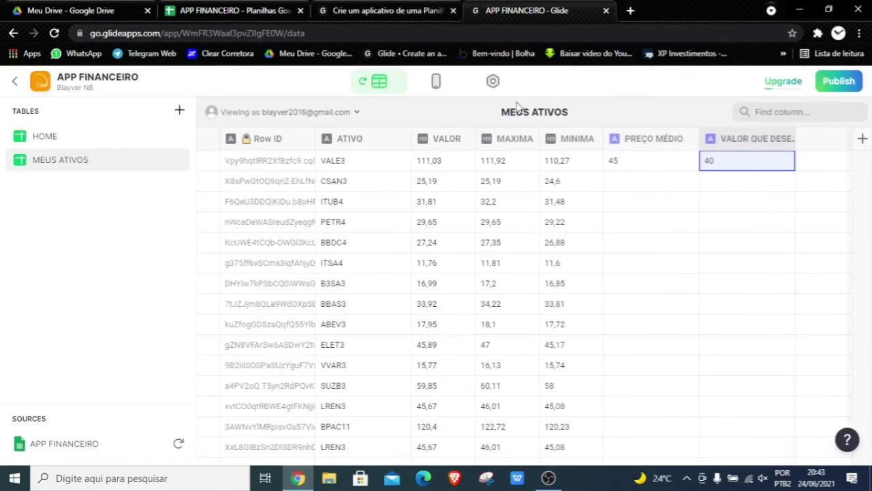
# - Preview the MEUS ATIVOS list, check the VALOR QUE DESEJO COMPRAR and PREÇO MÉDIO entry fields on CSAN3's details, and return to the list
pyautogui.click(436, 81)
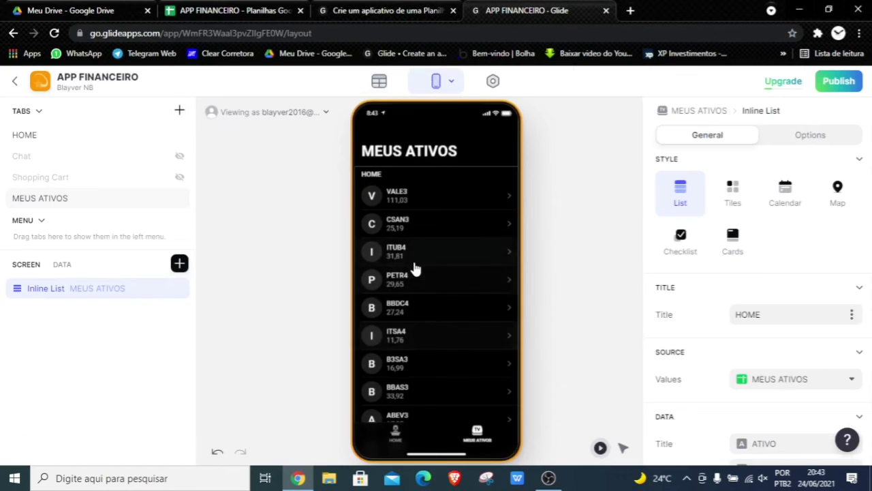
pyautogui.scroll(-3, 417, 299)
pyautogui.scroll(2, 420, 334)
pyautogui.scroll(2, 421, 338)
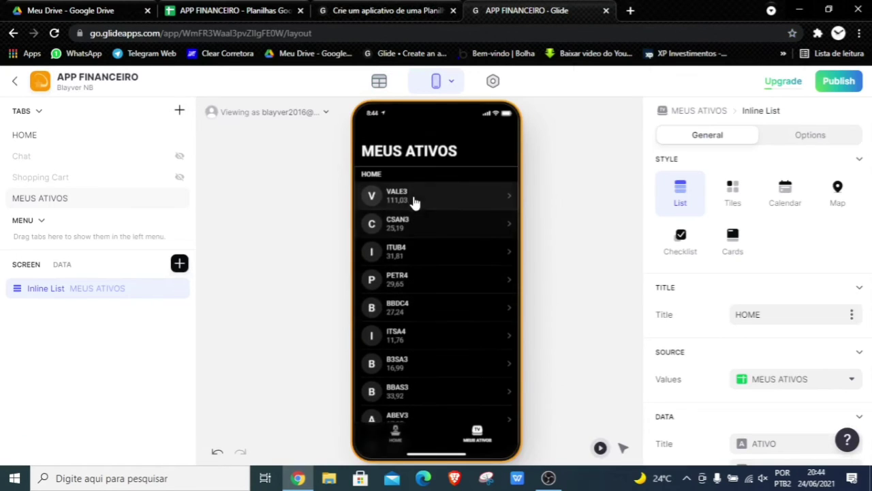
pyautogui.click(411, 232)
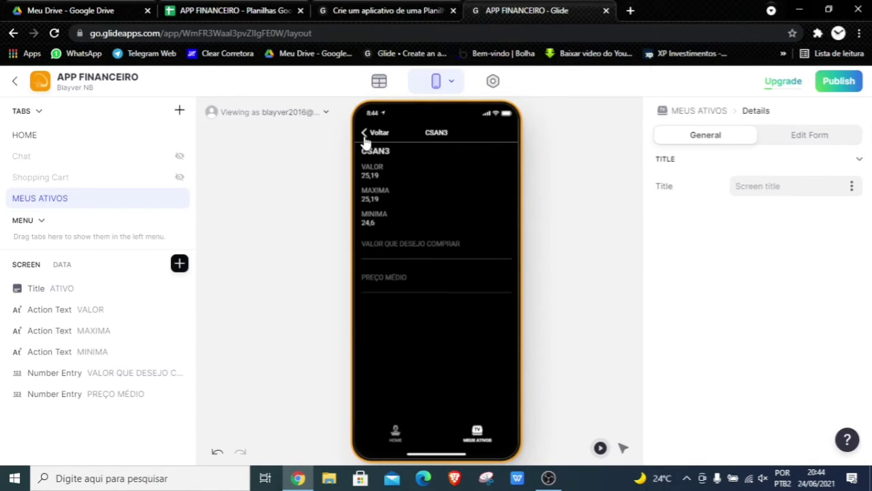
pyautogui.click(387, 259)
pyautogui.click(386, 279)
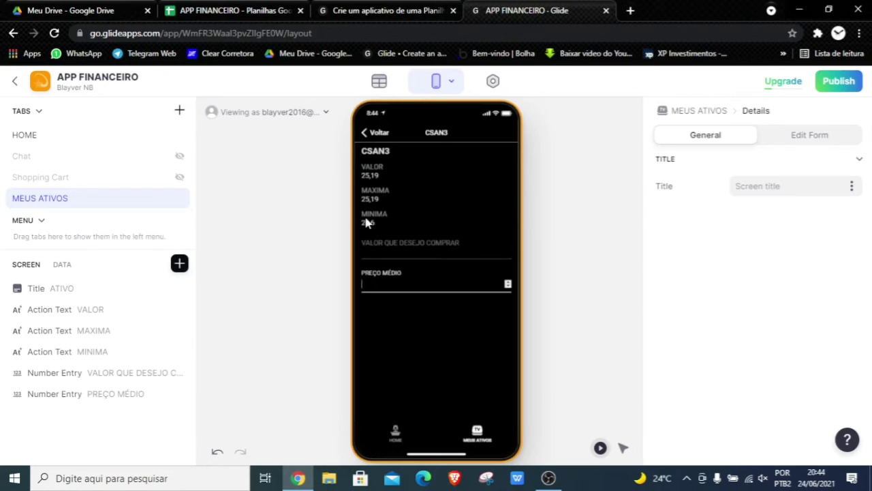
pyautogui.click(371, 134)
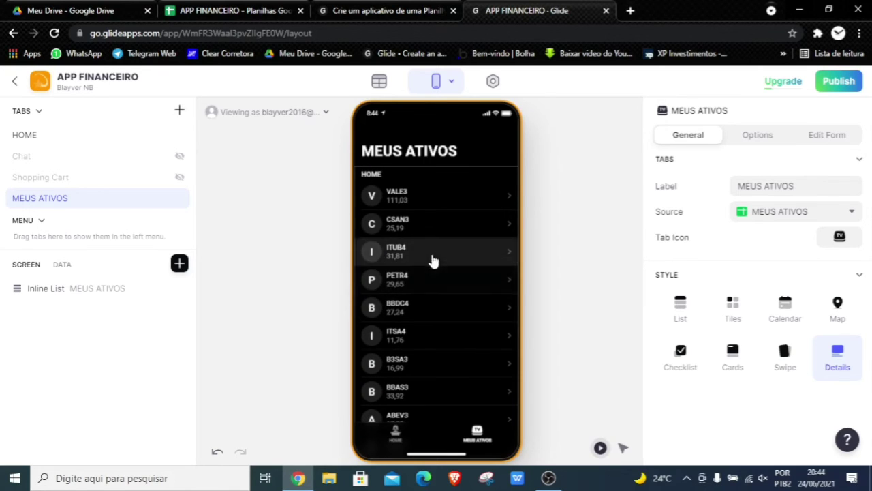
# - Check the price columns in the MEUS ATIVOS data table and the entry fields on ITUB4's details in the app preview, and return to HOME
pyautogui.click(380, 83)
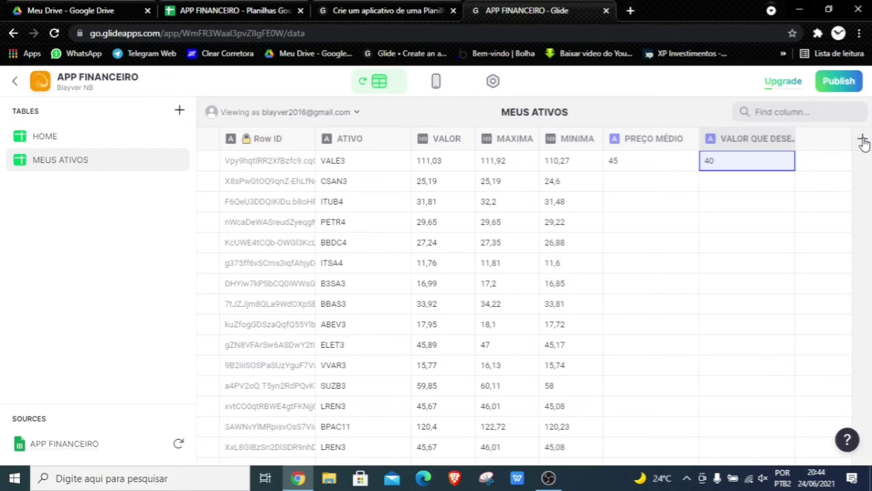
pyautogui.click(436, 81)
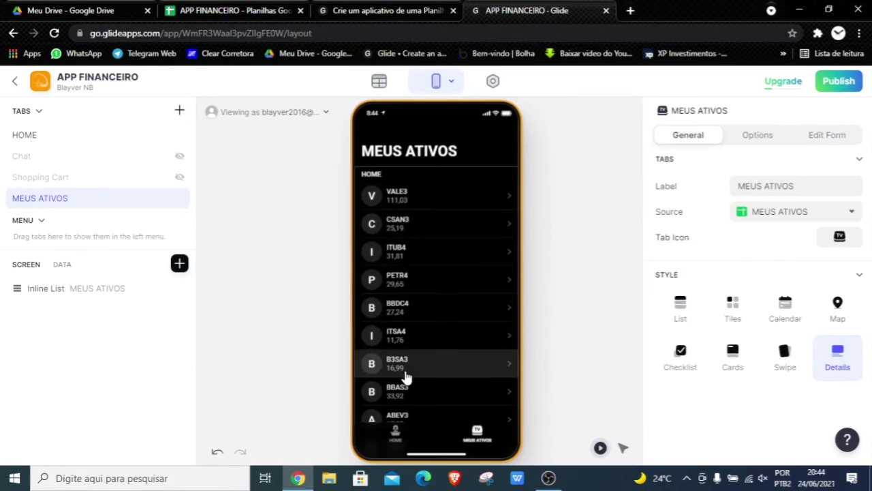
pyautogui.click(407, 256)
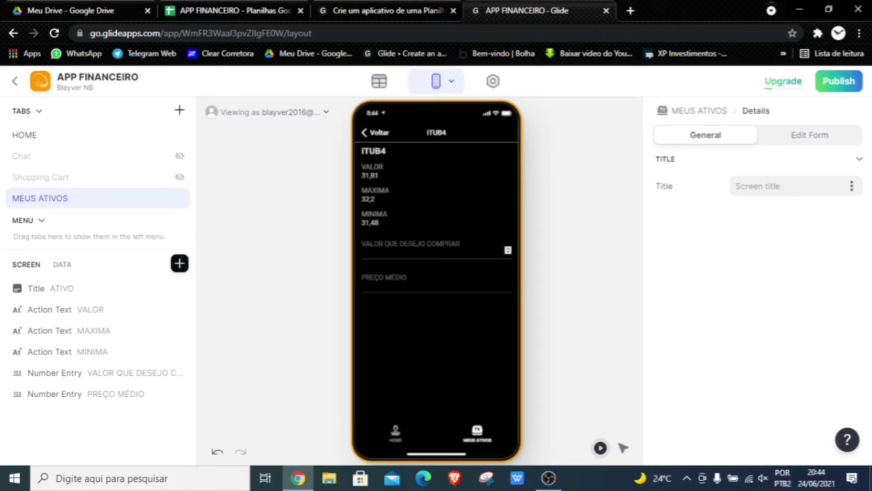
pyautogui.click(409, 250)
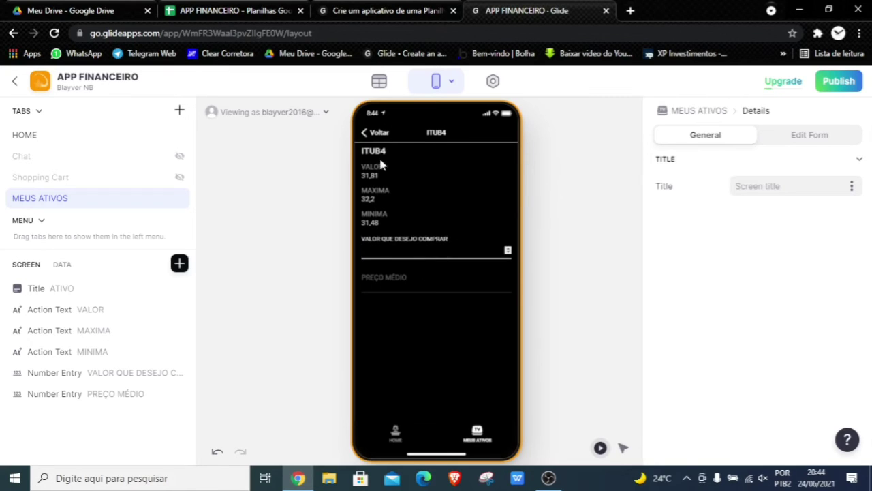
pyautogui.click(366, 135)
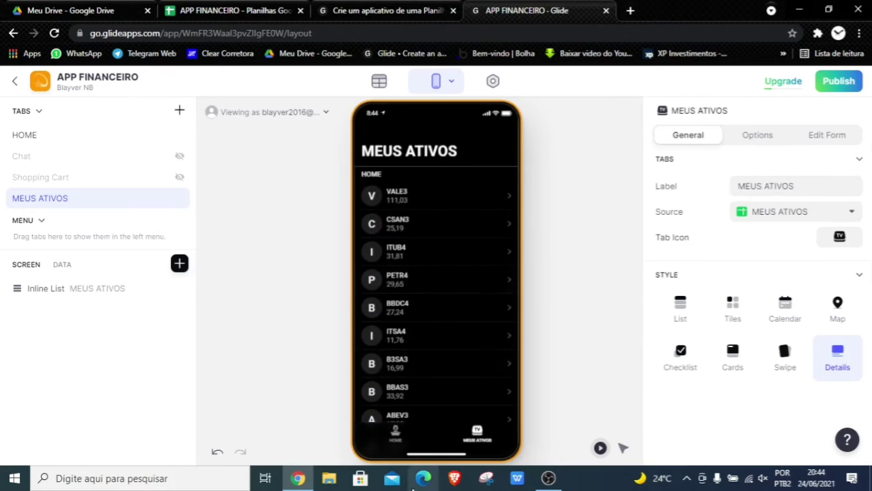
pyautogui.click(395, 432)
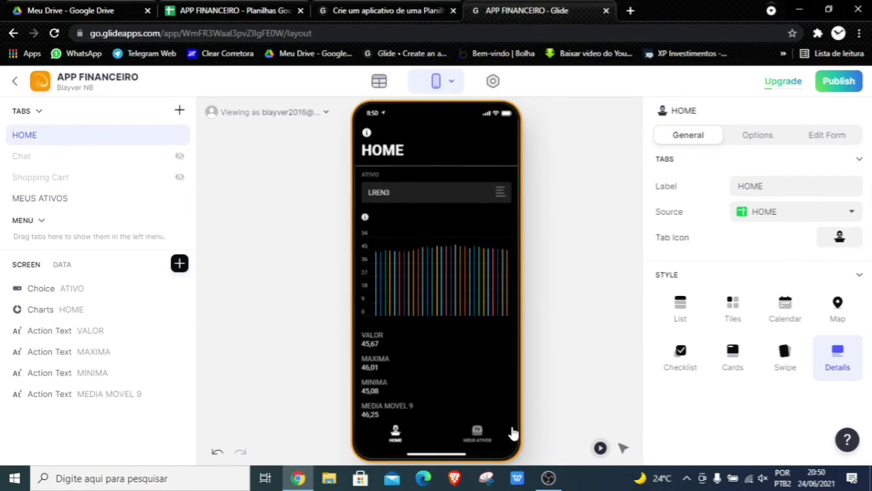
# - Open the Sharing section of the app's settings to view the share screen and app copy options
pyautogui.click(493, 82)
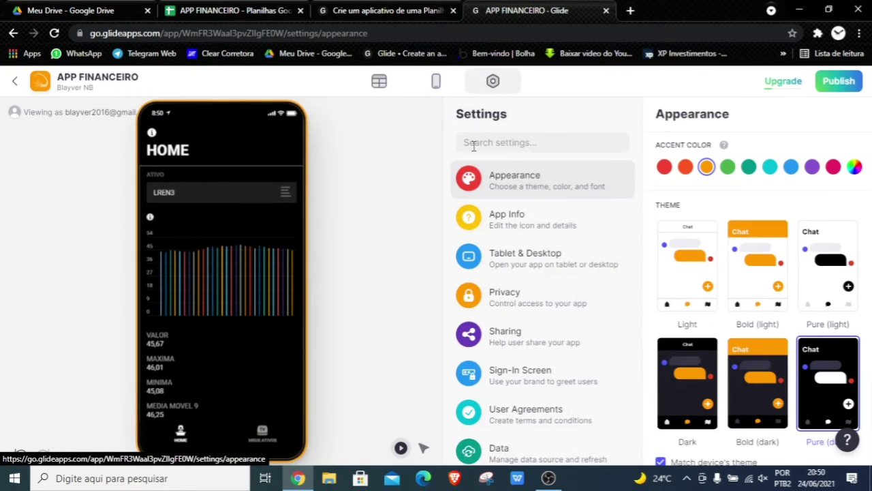
pyautogui.scroll(-1, 471, 327)
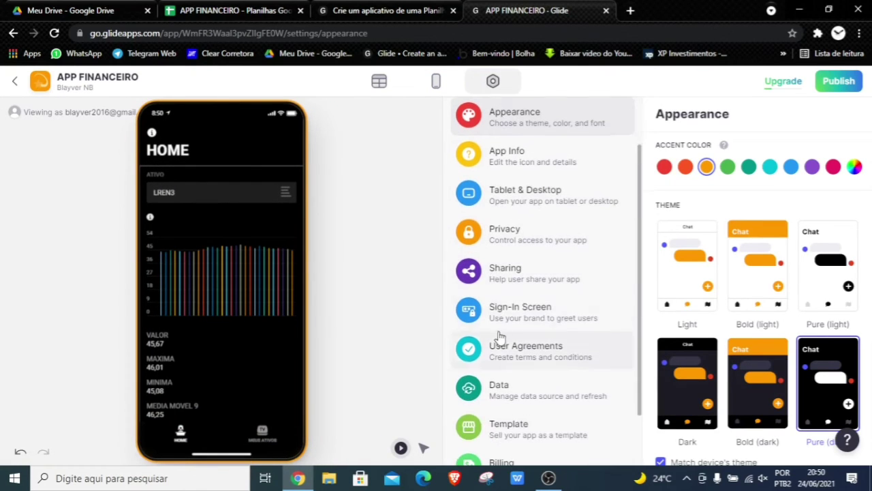
pyautogui.click(520, 279)
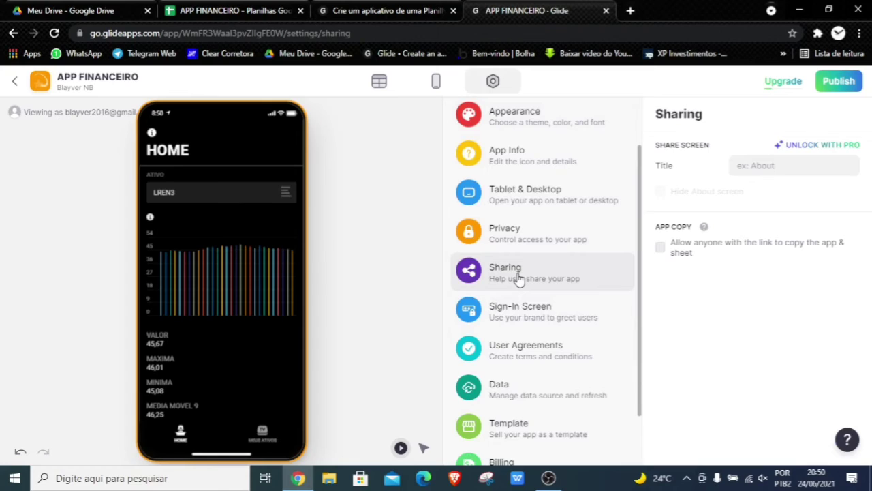